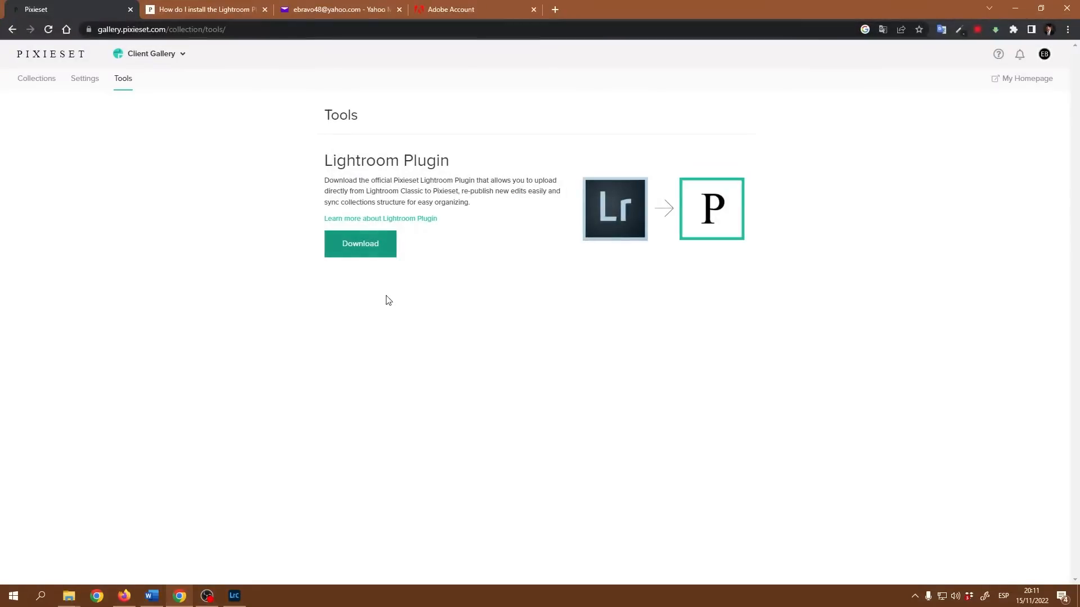
Go back to Pixieset's Collections page listing CRISTALES, then minimize Chrome.
{"action": "left_click", "coordinate": [39, 85]}
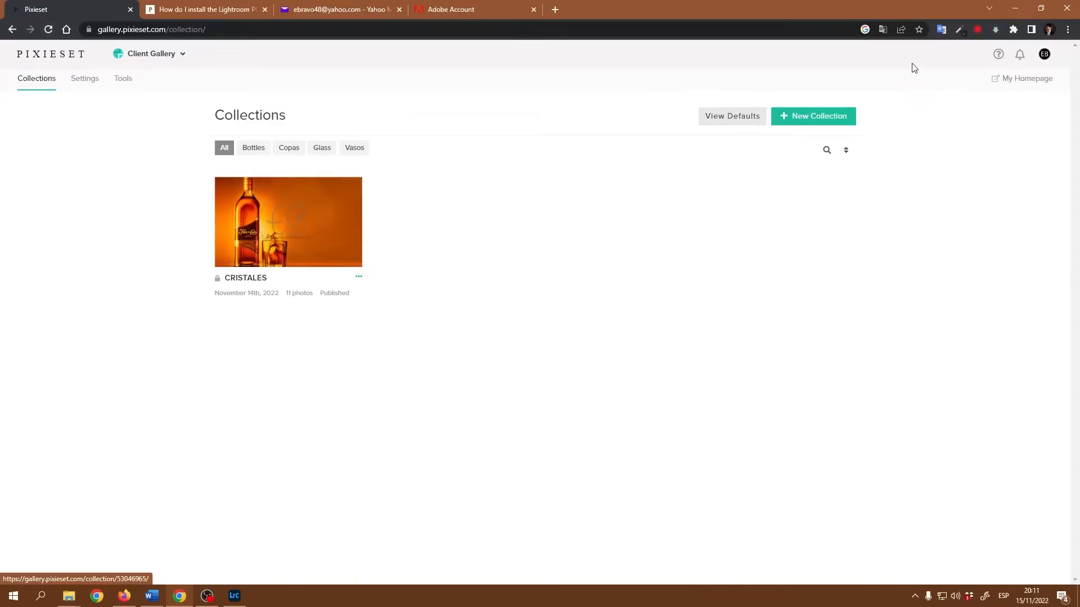
{"action": "left_click", "coordinate": [1015, 8]}
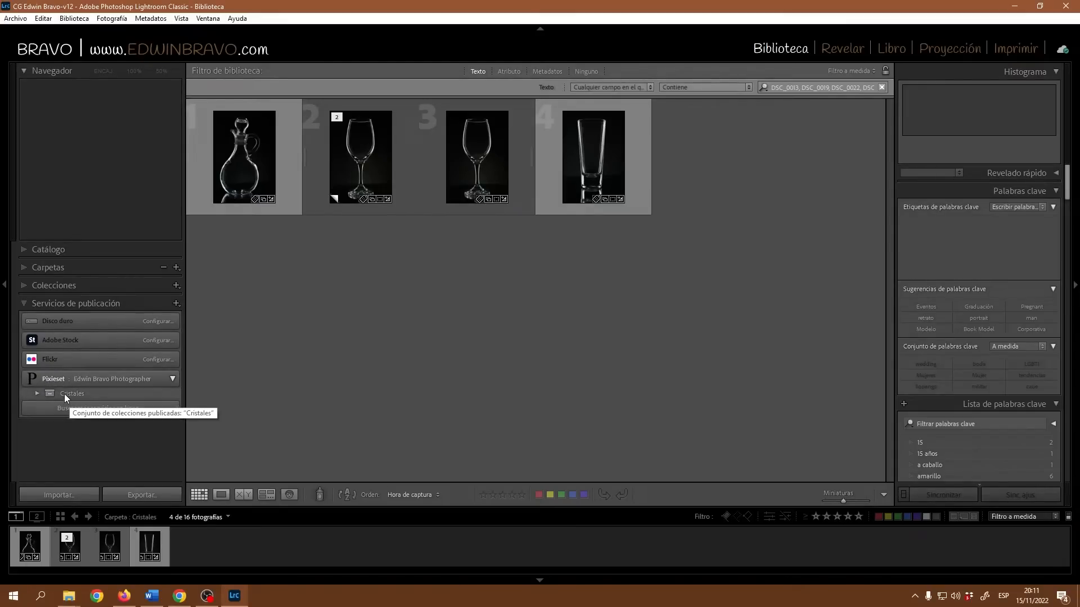
Glance at Chrome, return to Lightroom, and open Editar ajustes for the Pixieset publish service.
{"action": "left_click", "coordinate": [179, 595]}
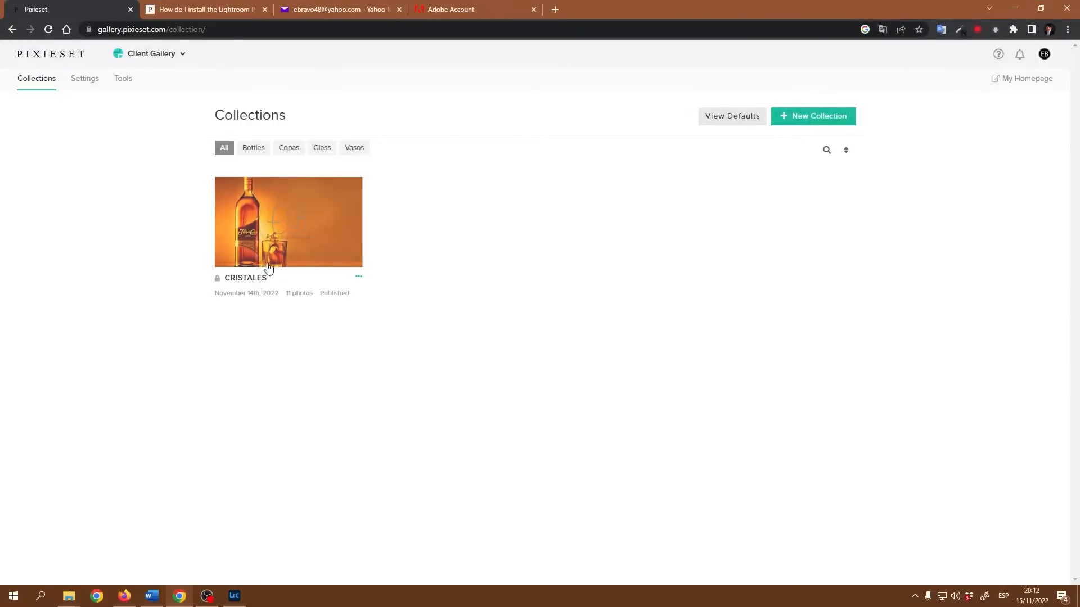
{"action": "left_click", "coordinate": [1014, 12]}
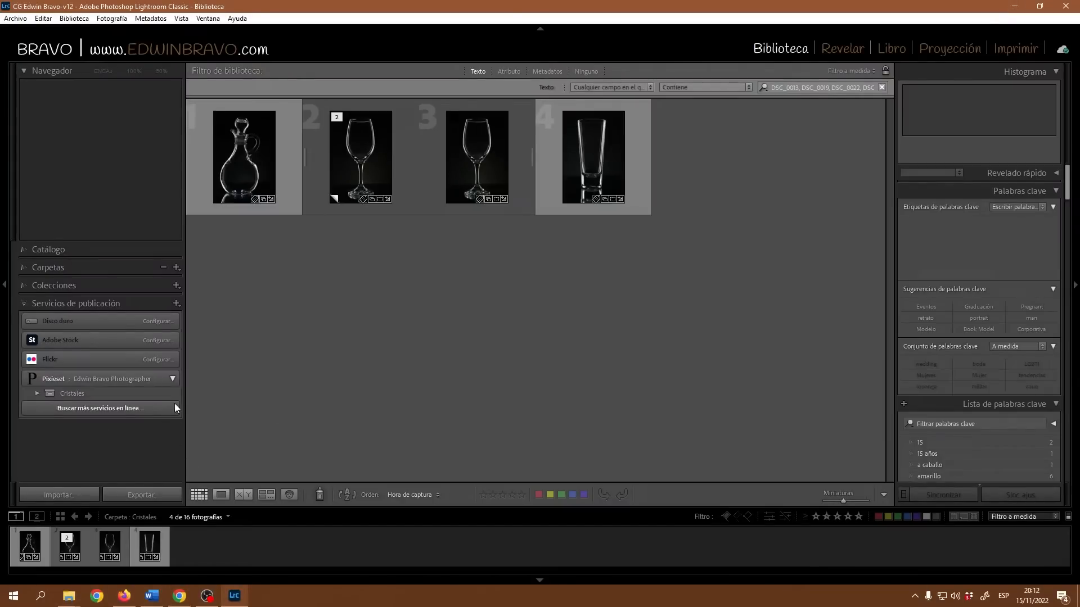
{"action": "right_click", "coordinate": [104, 380]}
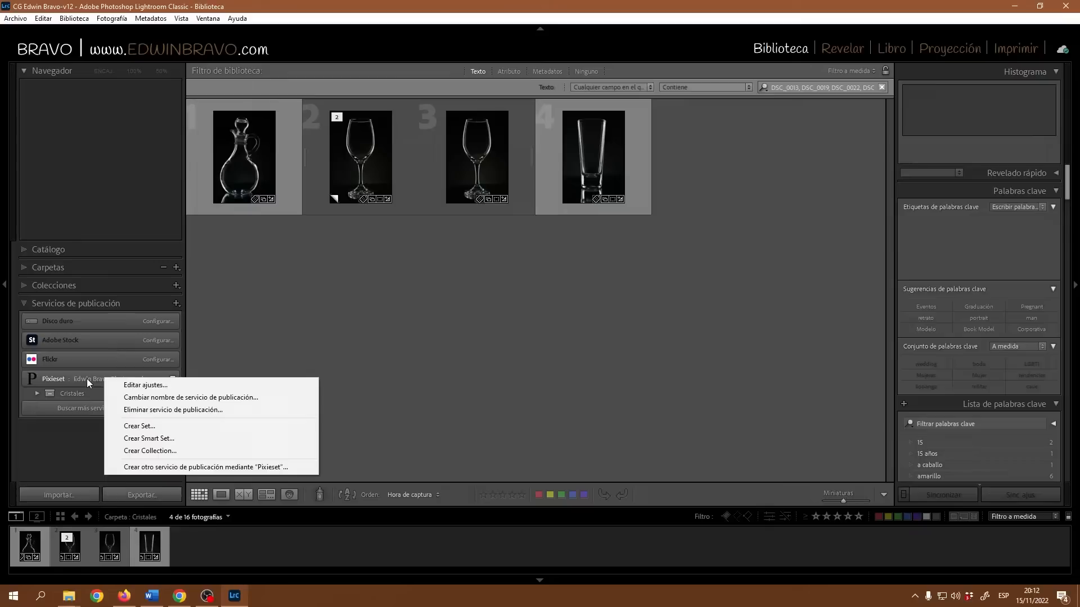
{"action": "right_click", "coordinate": [82, 379]}
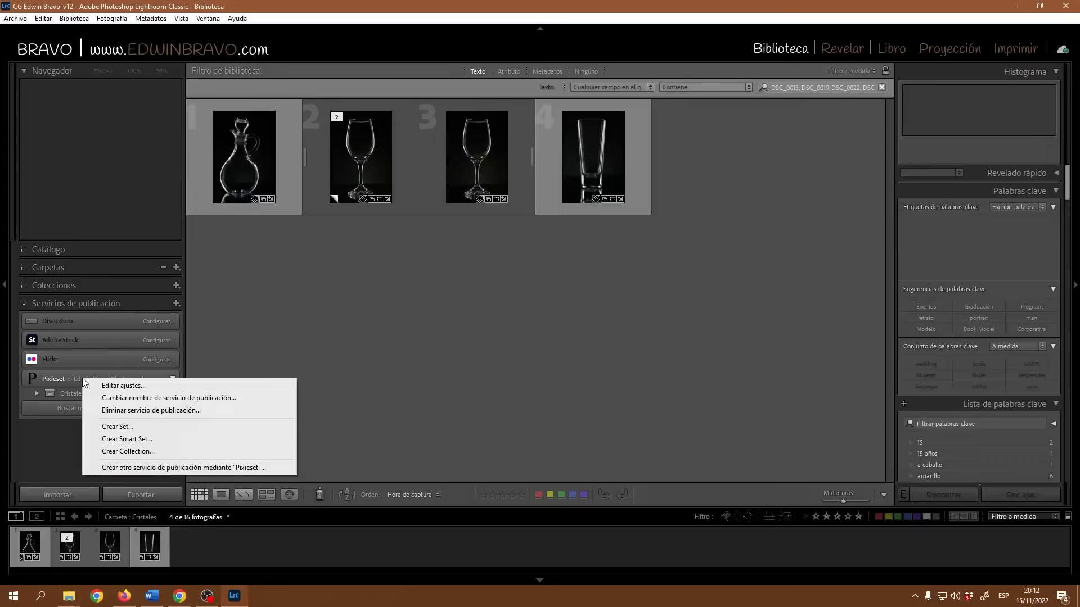
{"action": "left_click", "coordinate": [114, 387]}
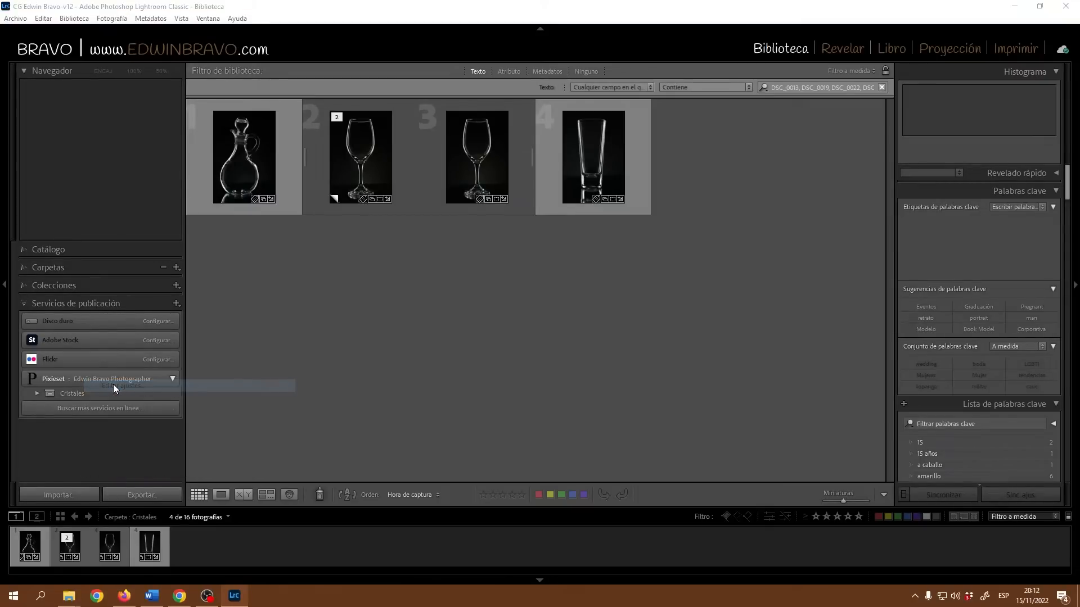
{"action": "left_click_drag", "start_coordinate": [614, 135], "coordinate": [590, 97]}
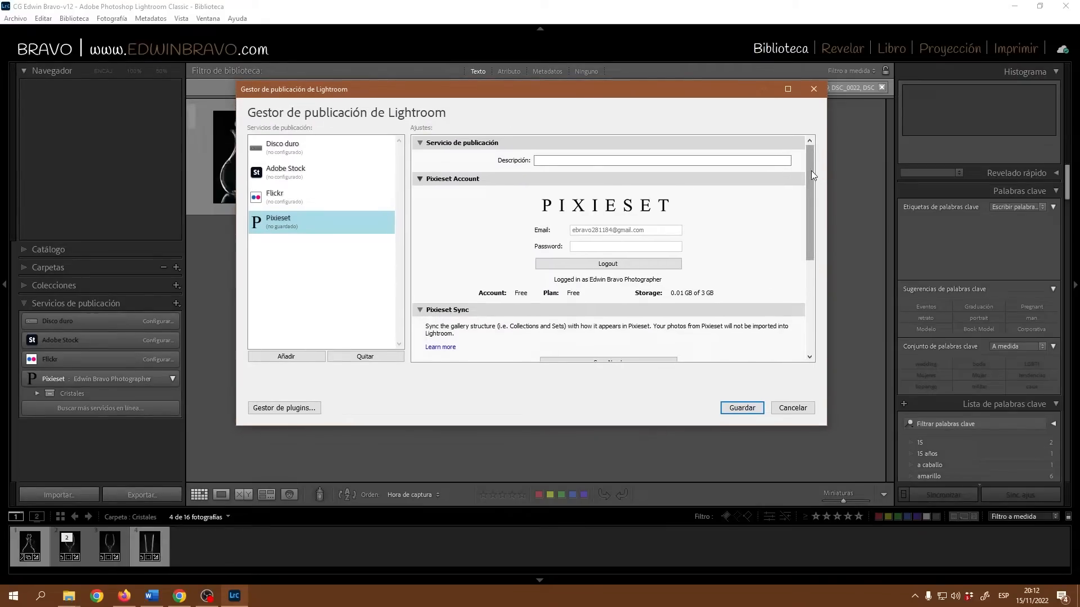
{"action": "left_click_drag", "start_coordinate": [811, 171], "coordinate": [816, 274]}
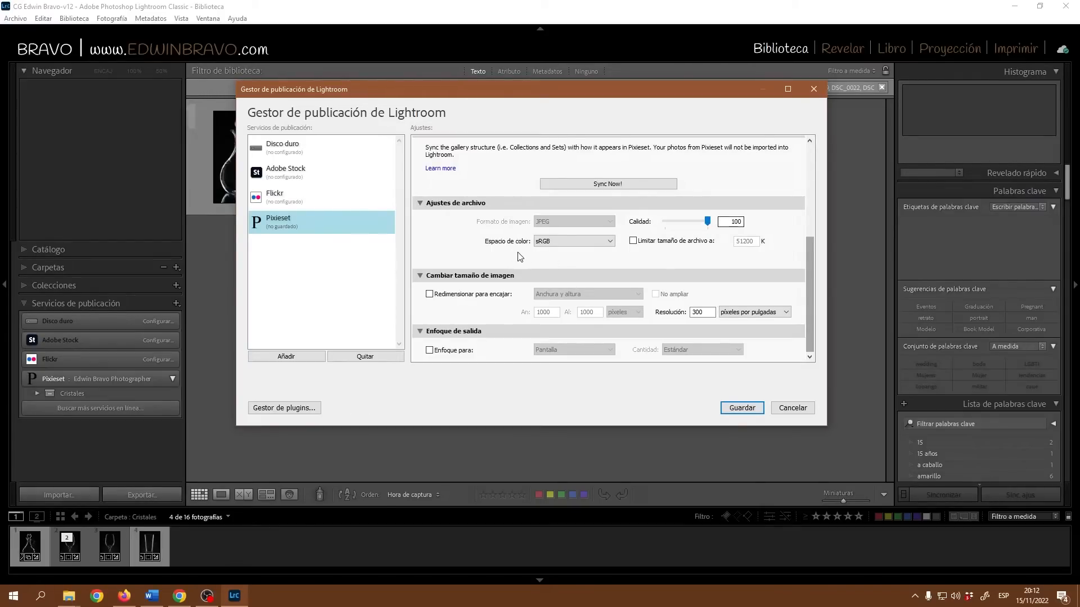
{"action": "left_click", "coordinate": [600, 241]}
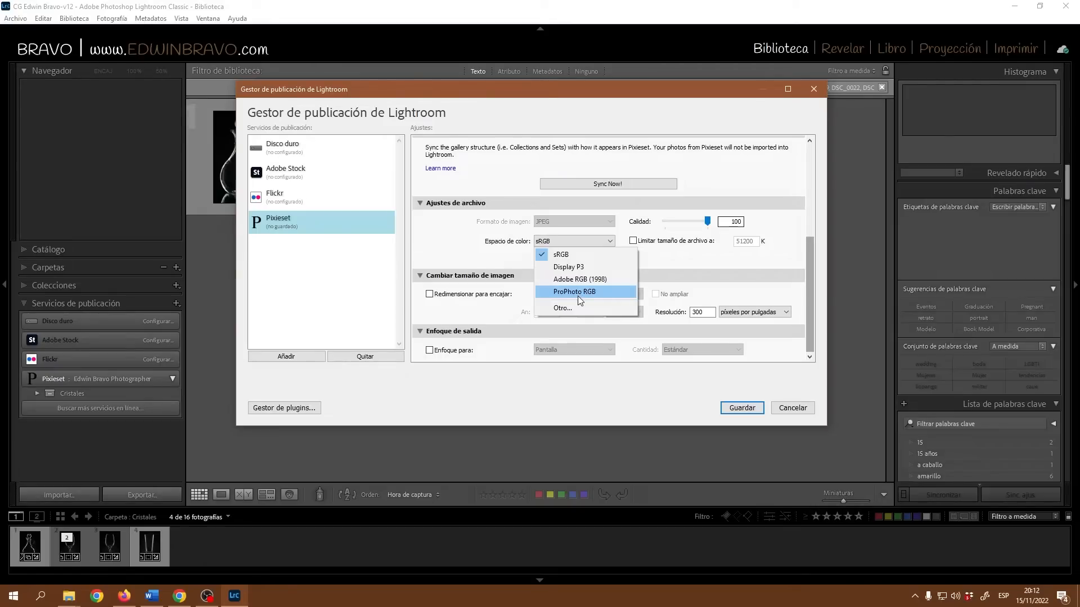
{"action": "left_click", "coordinate": [683, 266]}
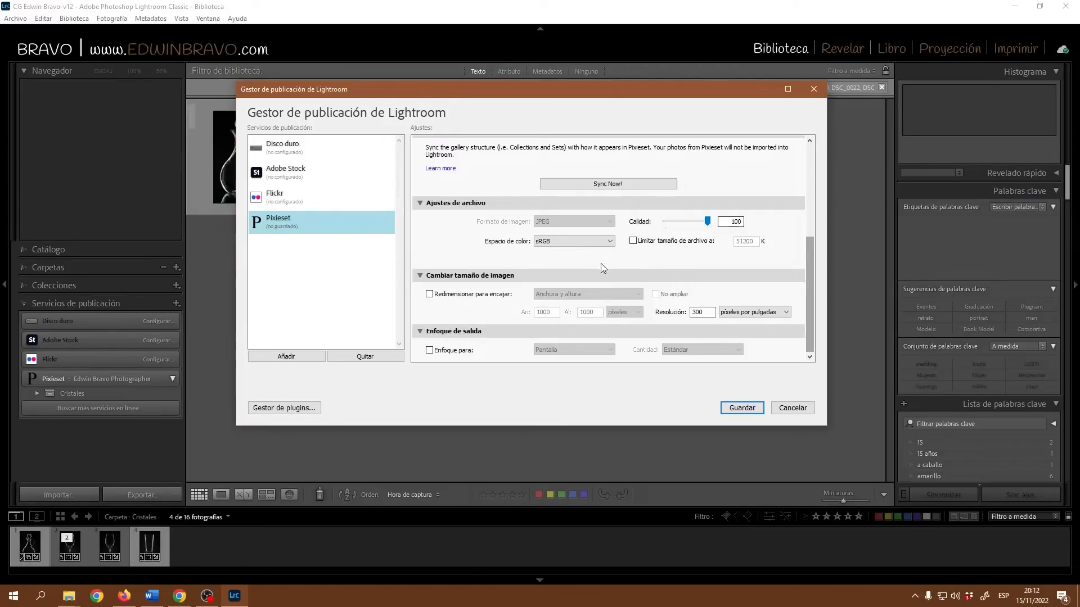
{"action": "left_click", "coordinate": [610, 243]}
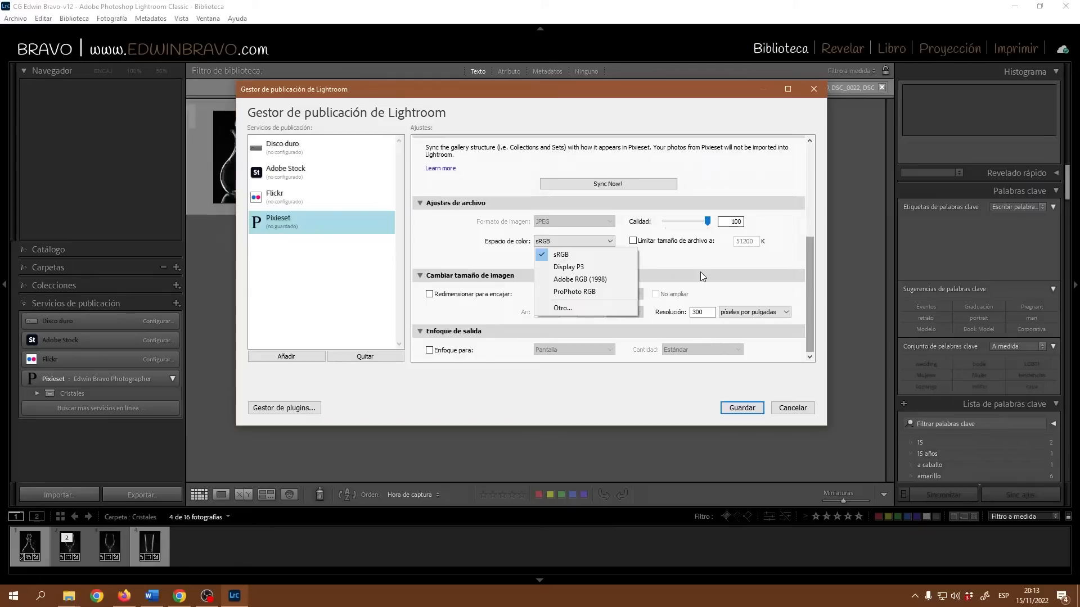
{"action": "left_click", "coordinate": [579, 255]}
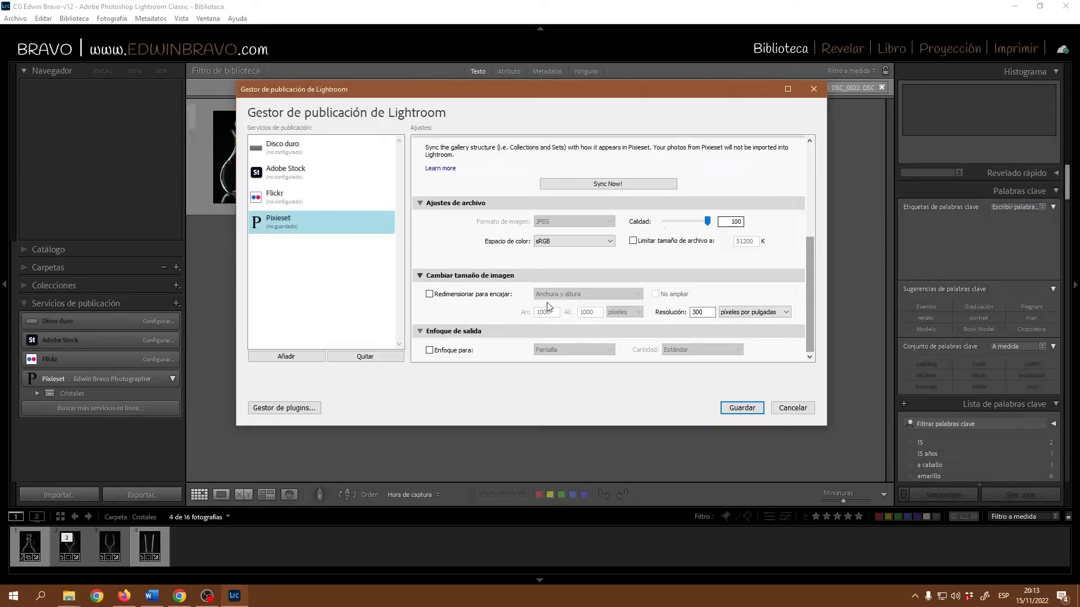
Enable Redimensionar para encajar using Borde largo at 1500 pixels.
{"action": "left_click", "coordinate": [430, 295]}
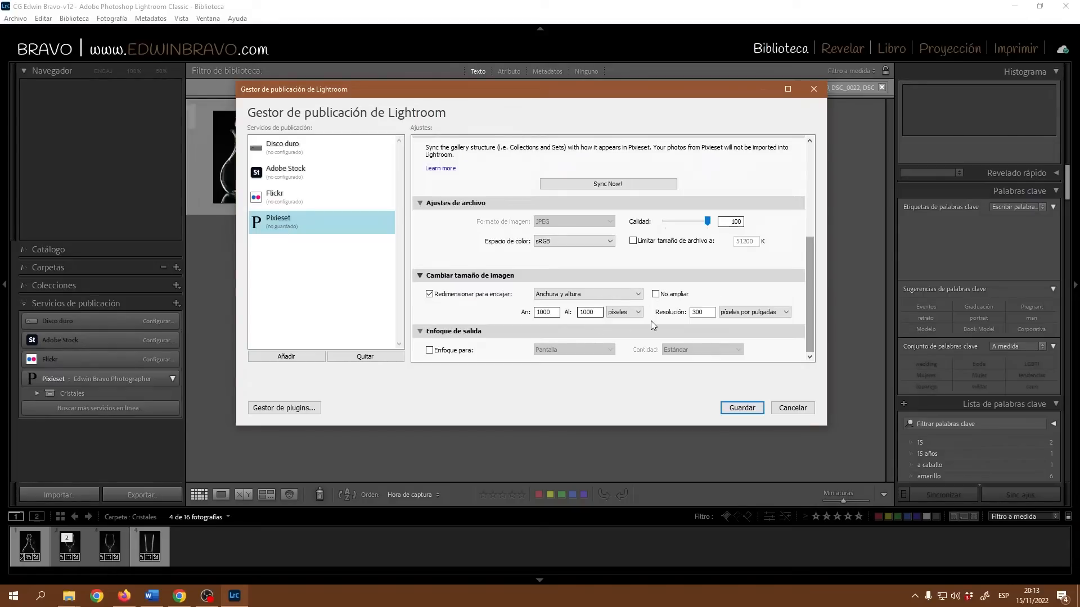
{"action": "left_click", "coordinate": [636, 296]}
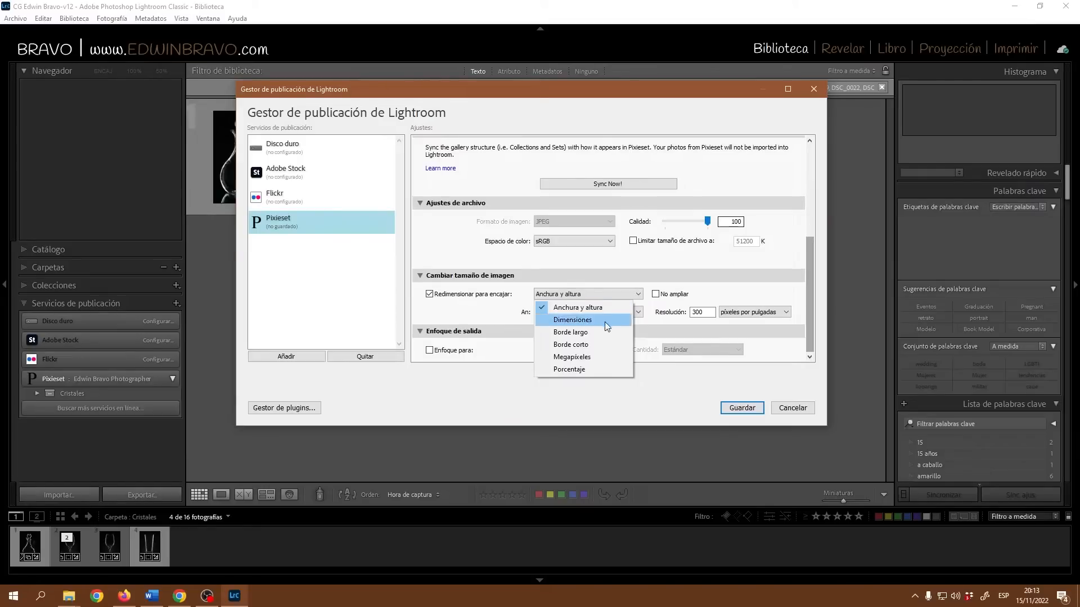
{"action": "left_click", "coordinate": [579, 333]}
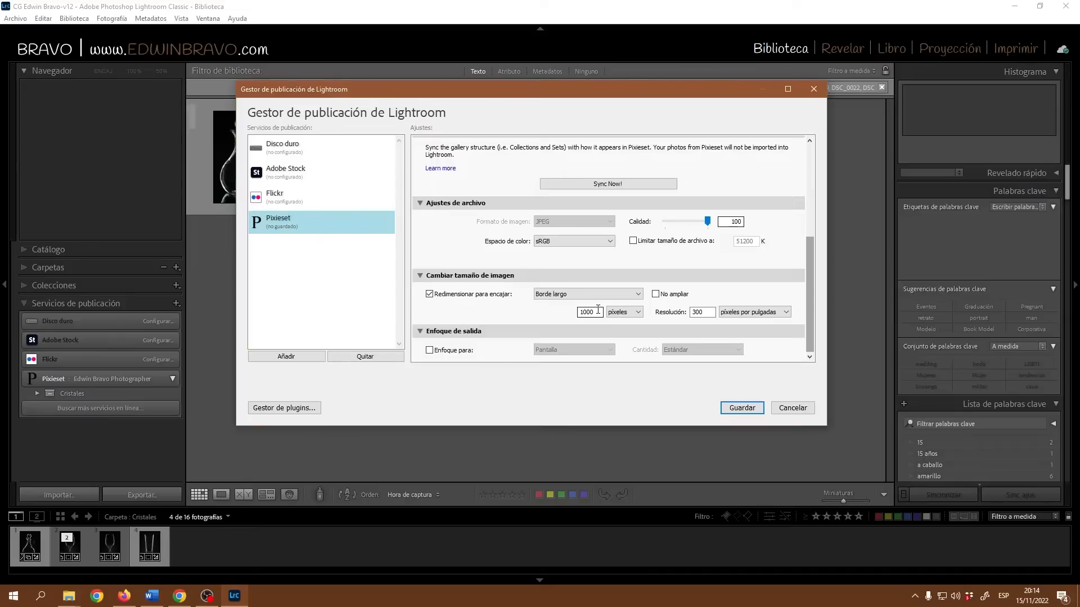
{"action": "double_click", "coordinate": [598, 309]}
{"action": "type", "text": "1500"}
{"action": "left_click", "coordinate": [617, 296]}
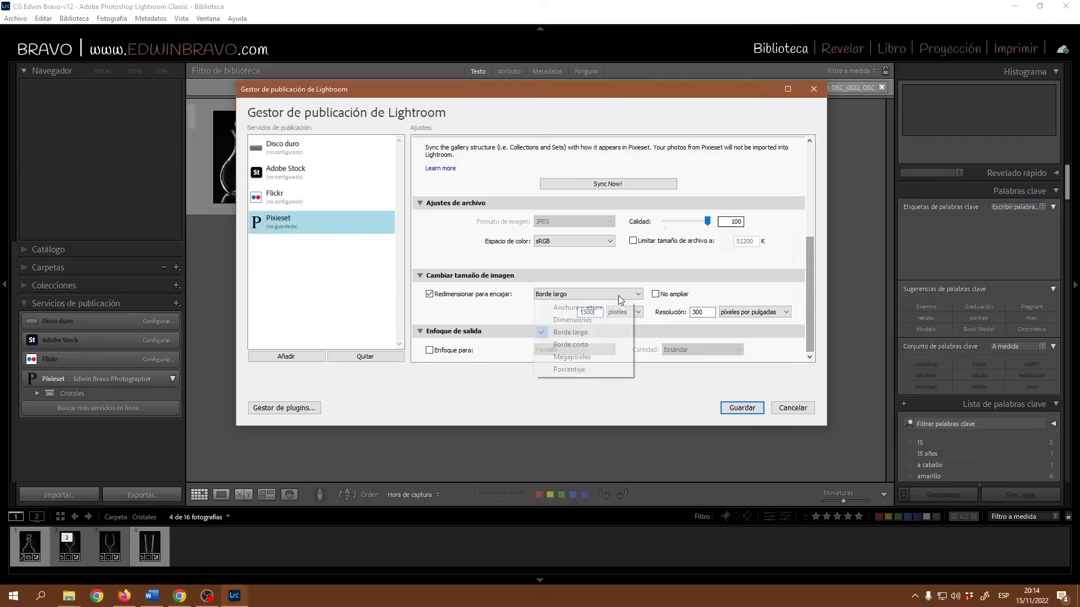
{"action": "left_click", "coordinate": [590, 309]}
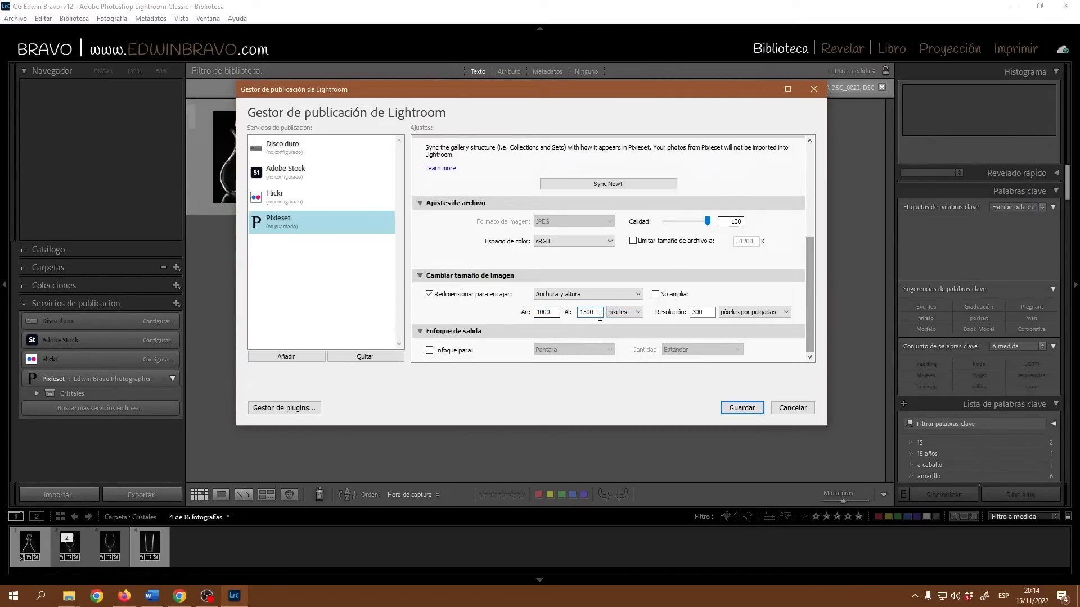
{"action": "left_click", "coordinate": [632, 295]}
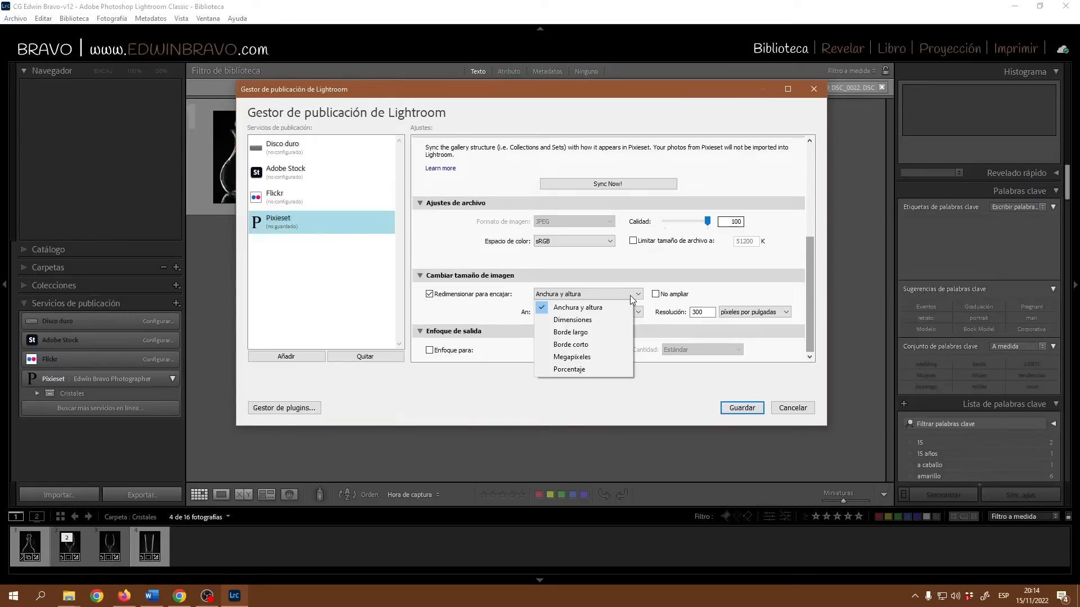
{"action": "left_click", "coordinate": [587, 333]}
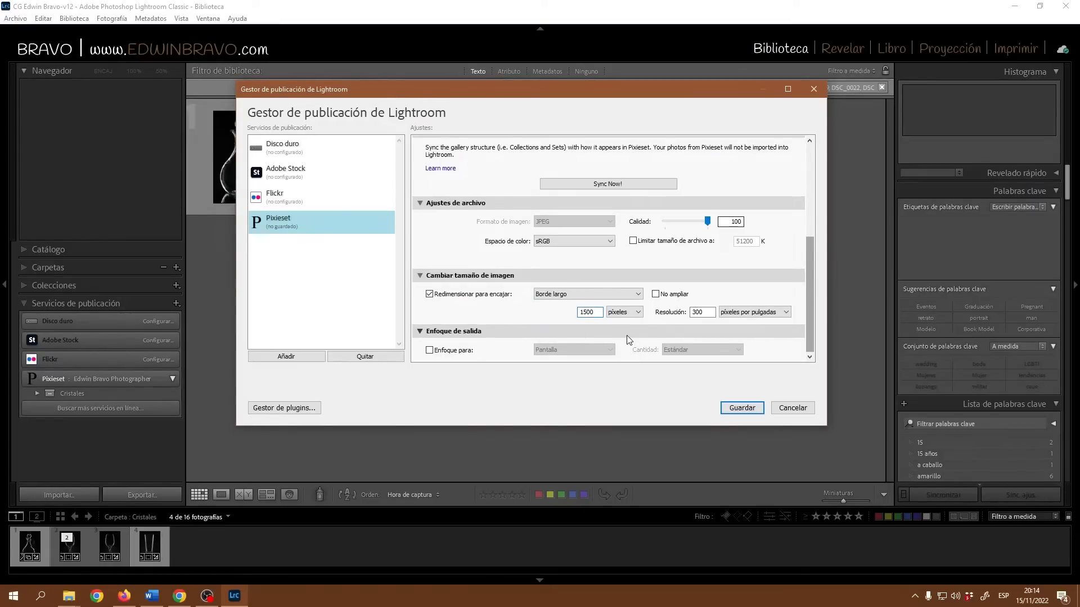
{"action": "left_click", "coordinate": [634, 315]}
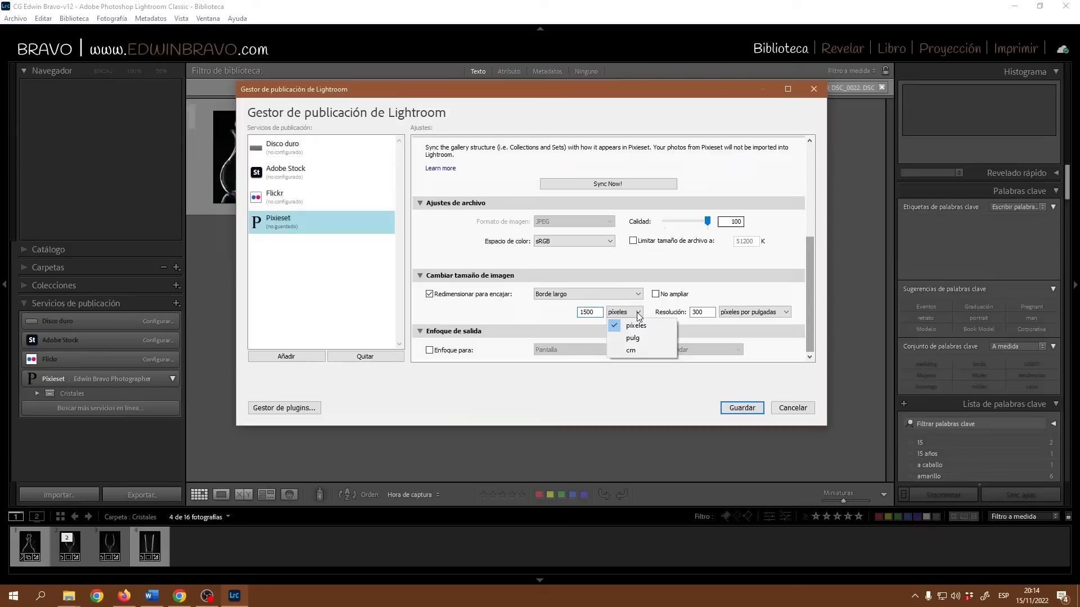
{"action": "left_click", "coordinate": [706, 289]}
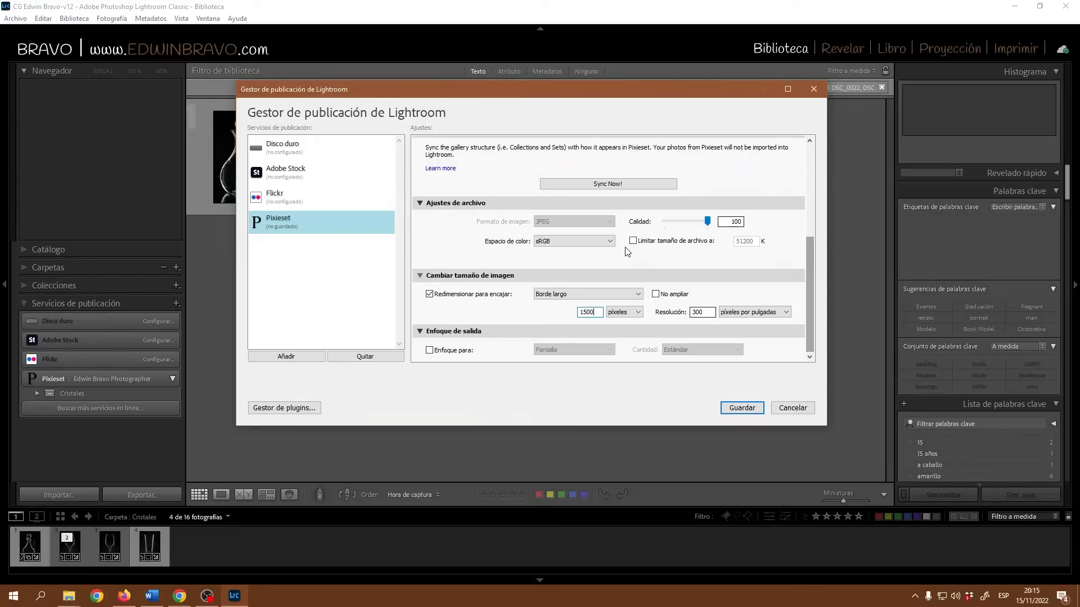
{"action": "left_click", "coordinate": [179, 595]}
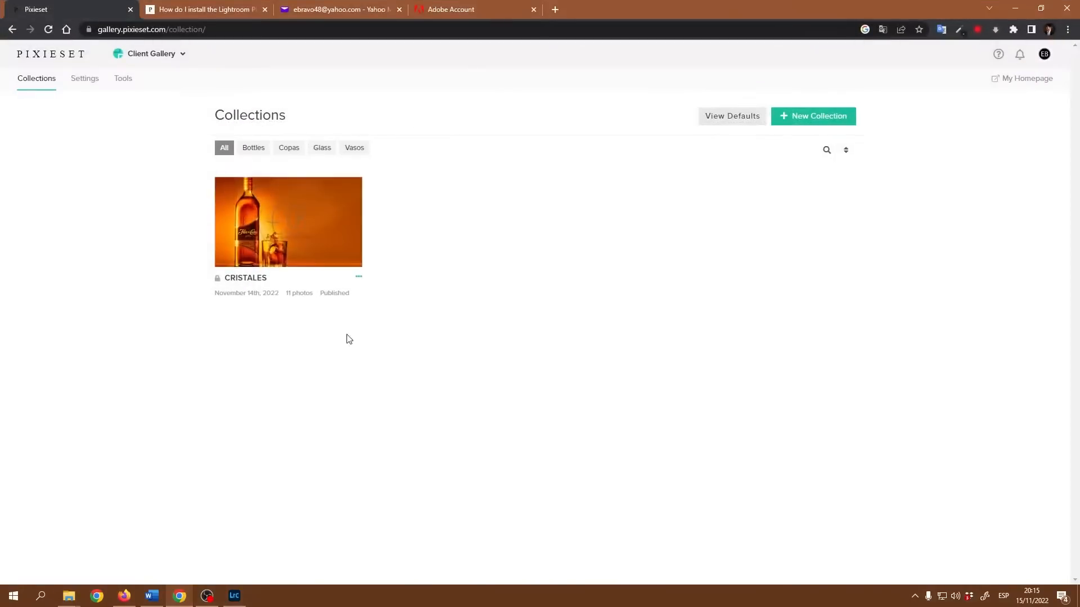
{"action": "left_click", "coordinate": [85, 83]}
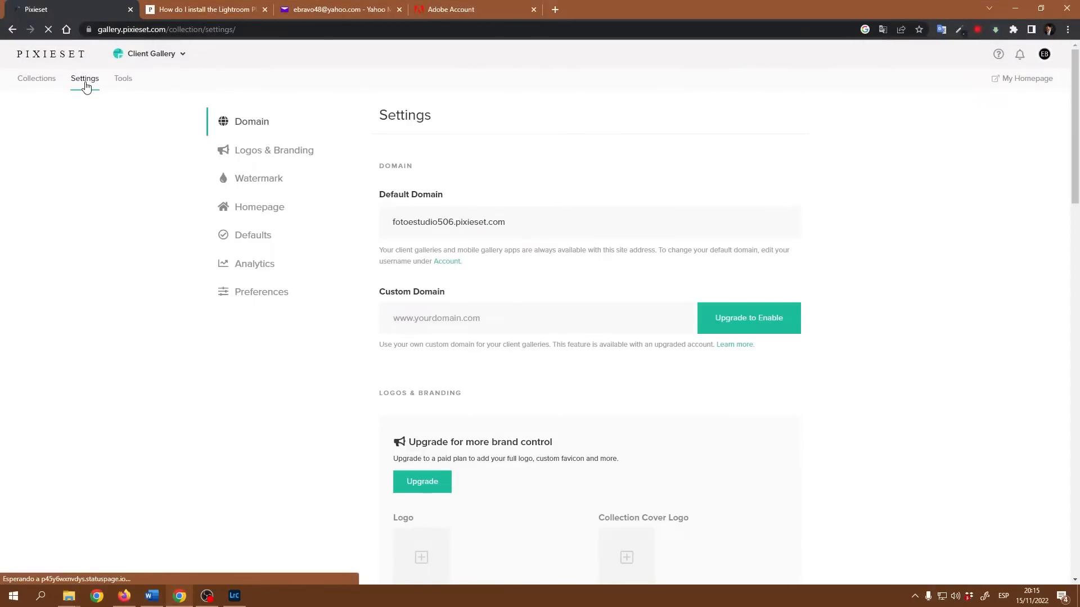
{"action": "scroll", "coordinate": [870, 332], "scroll_direction": "down", "scroll_amount": 15}
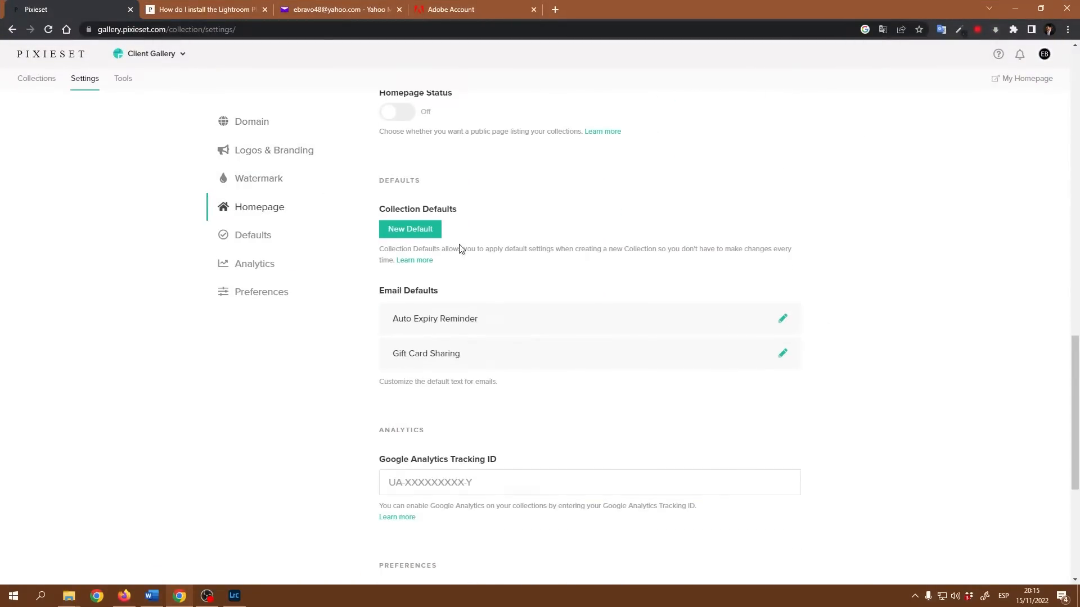
{"action": "left_click", "coordinate": [260, 302]}
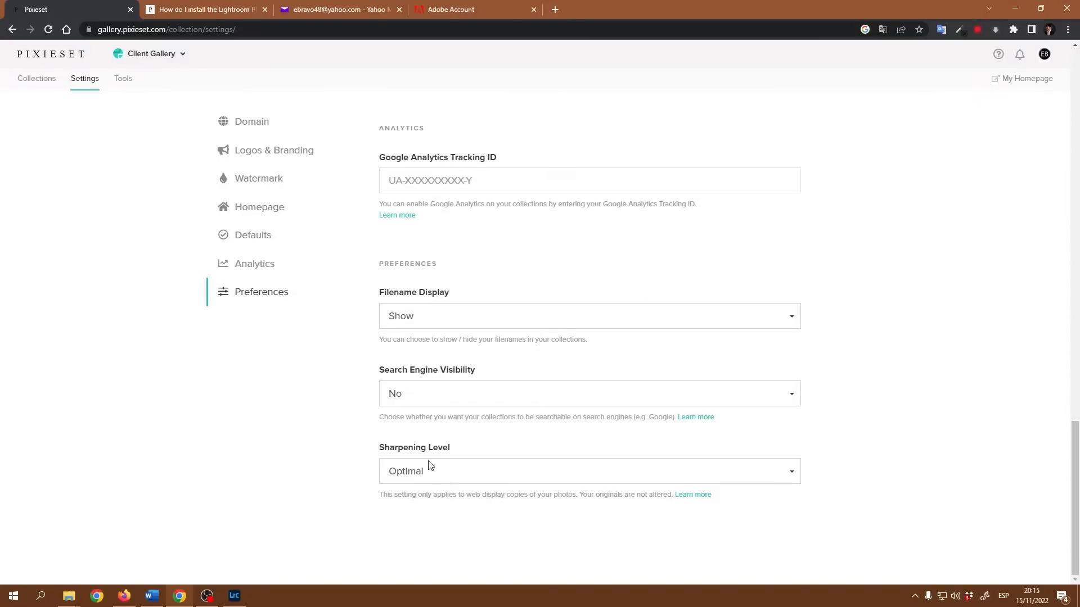
{"action": "left_click", "coordinate": [543, 478]}
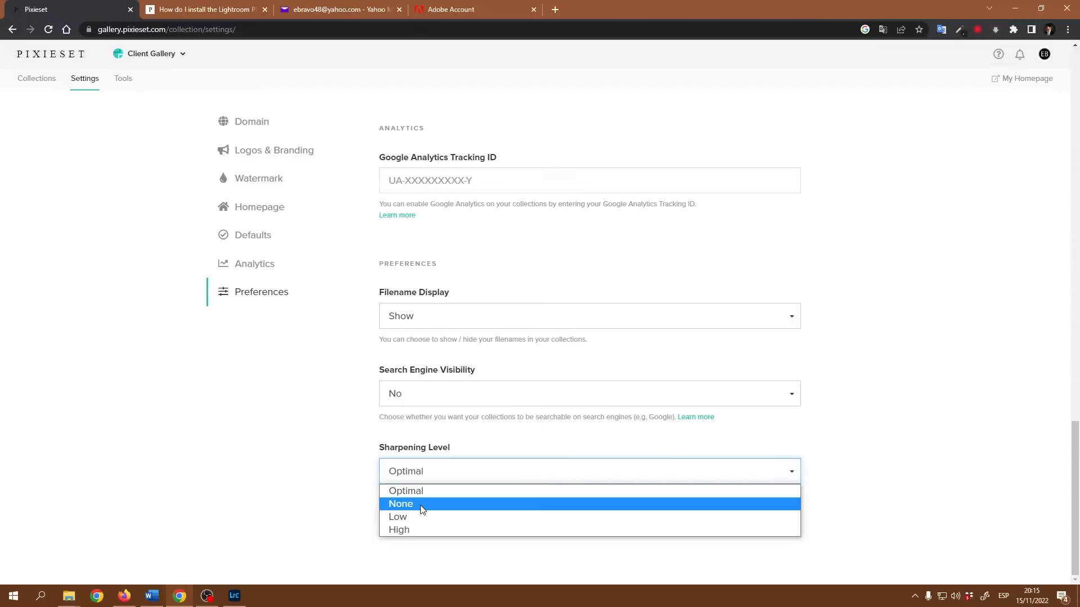
{"action": "left_click", "coordinate": [285, 464]}
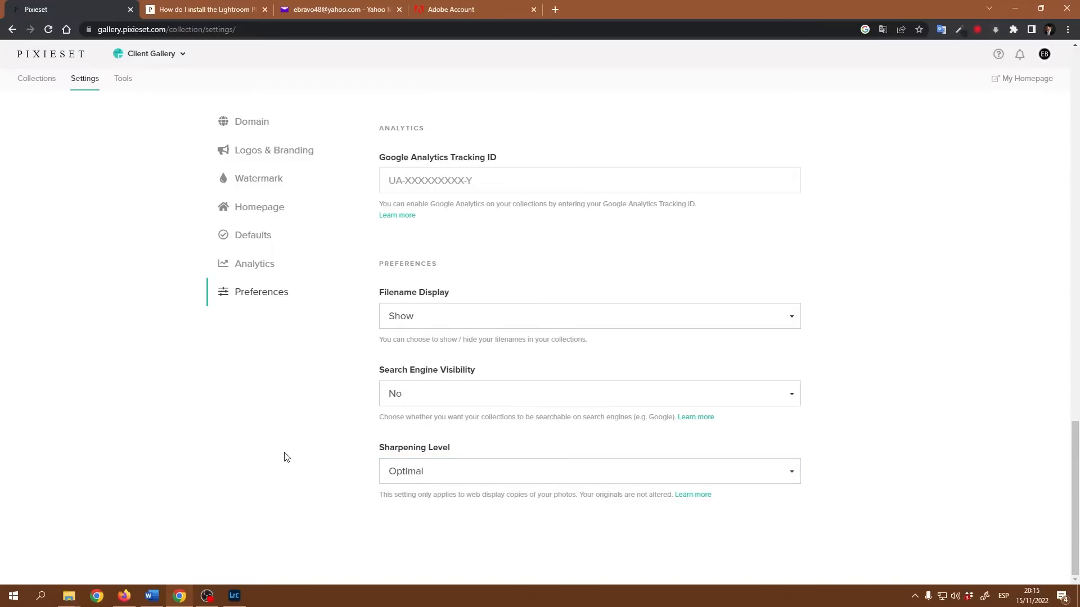
{"action": "left_click", "coordinate": [1015, 8]}
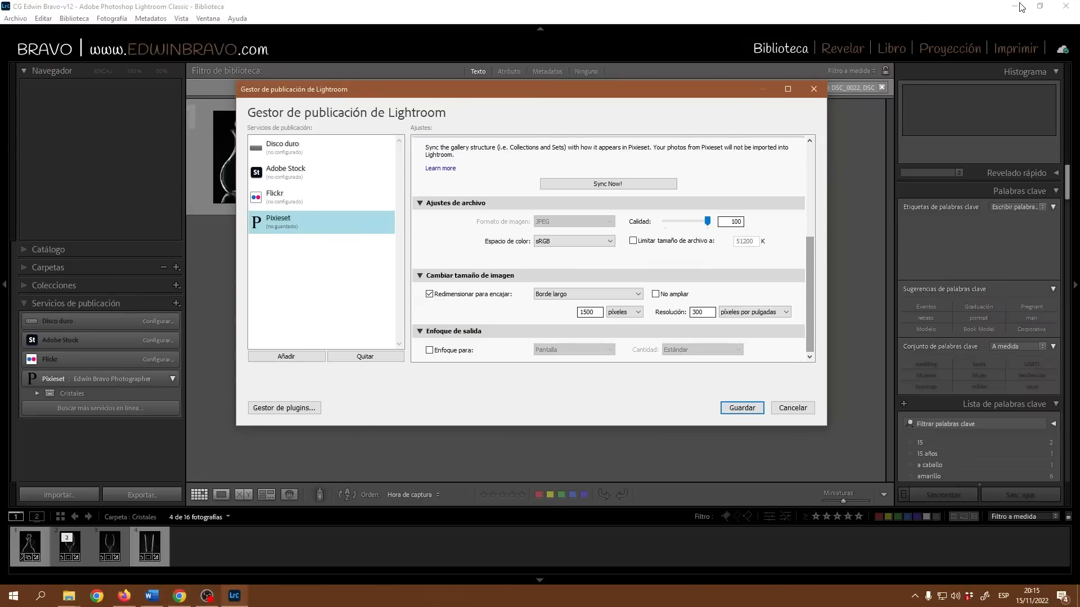
Review the Sharpen For and Amount options, then uncheck Output Sharpening and save with Guardar.
{"action": "left_click", "coordinate": [431, 351]}
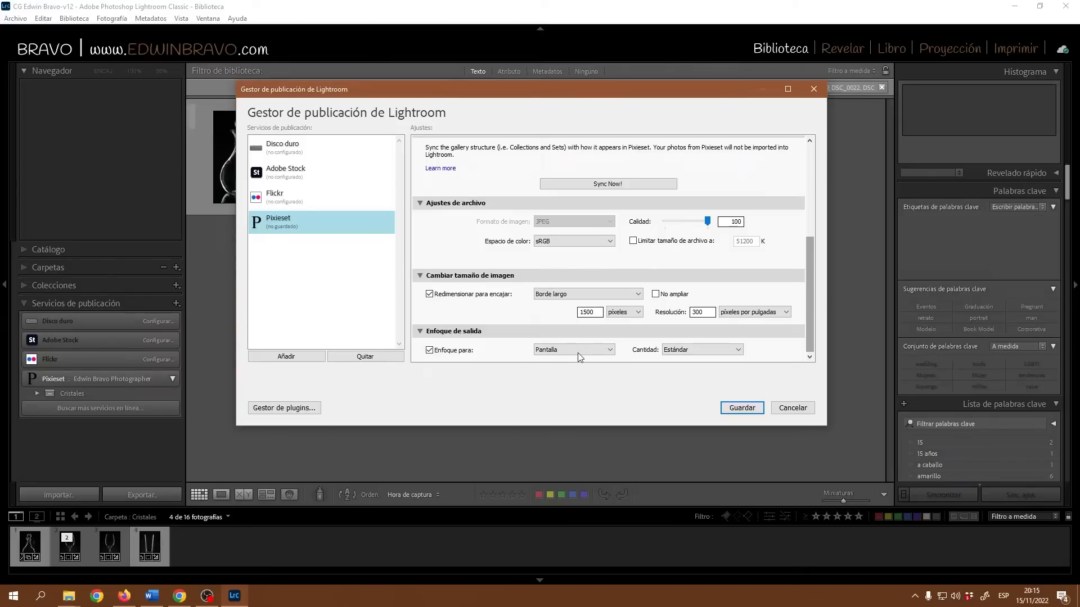
{"action": "left_click", "coordinate": [595, 349]}
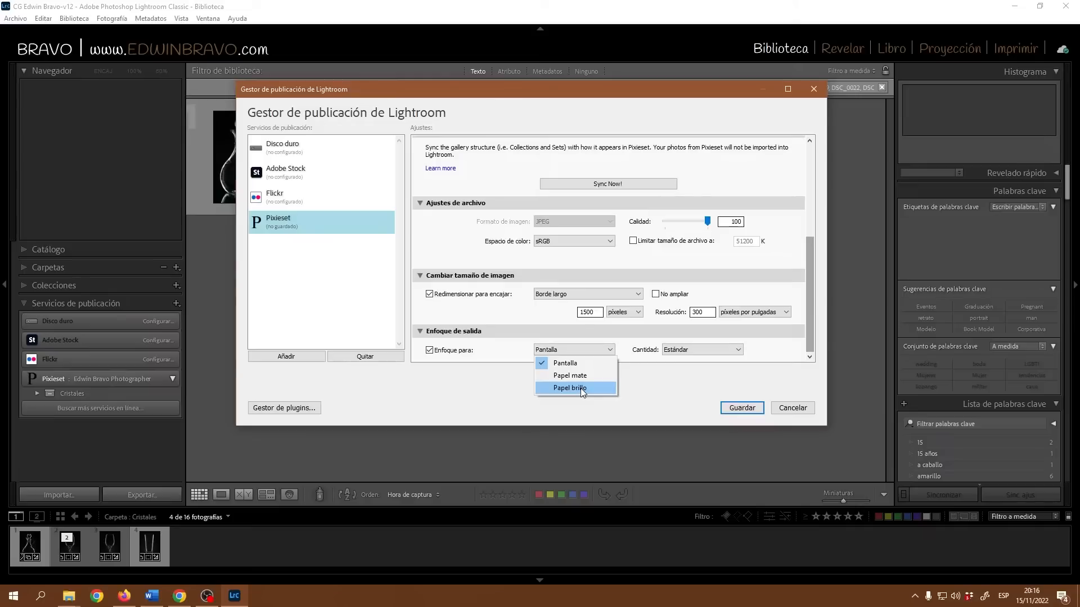
{"action": "left_click", "coordinate": [726, 349]}
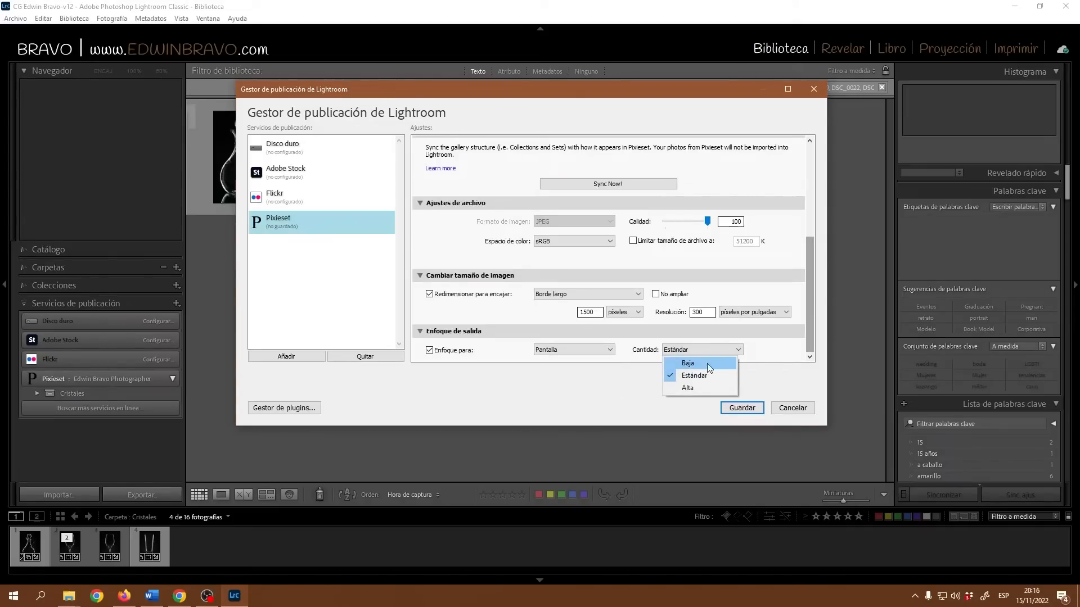
{"action": "left_click", "coordinate": [431, 351]}
{"action": "left_click", "coordinate": [430, 351]}
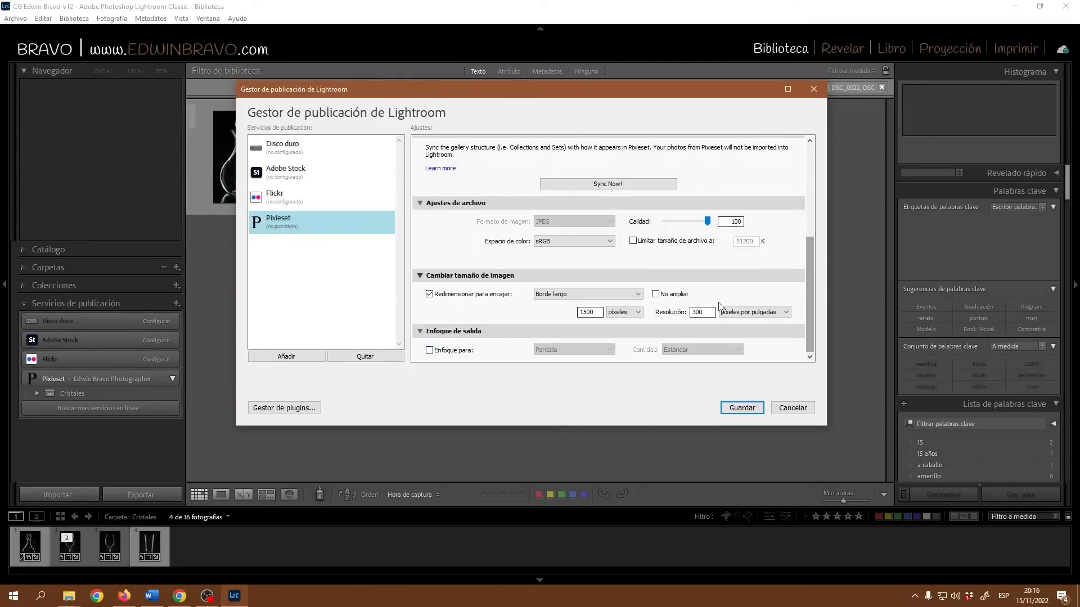
{"action": "left_click", "coordinate": [756, 411]}
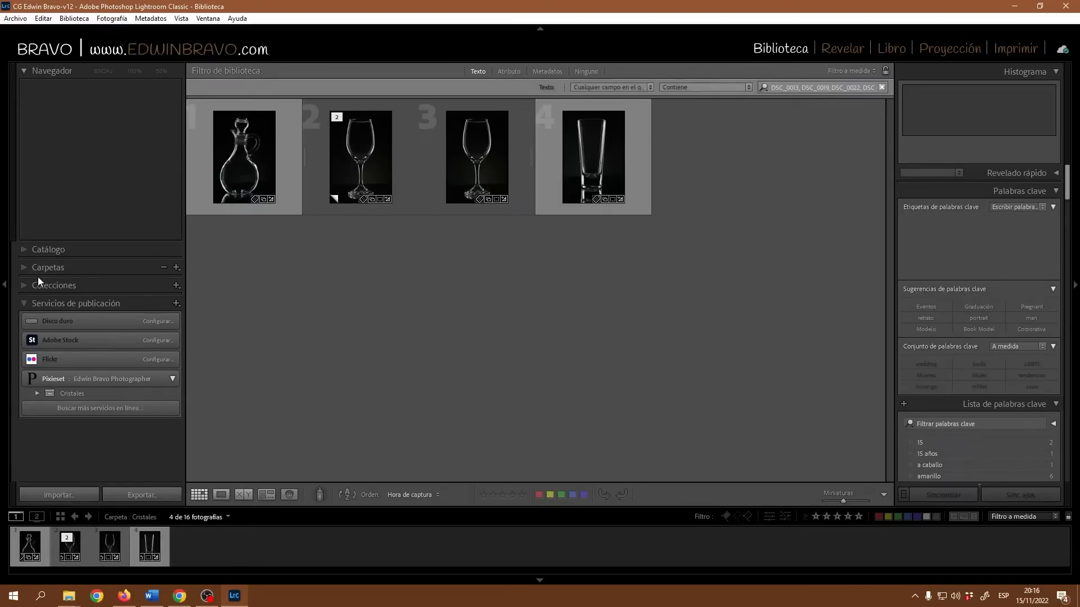
Browse the Colecciones sets, then open the client's maternity shoot folder from Carpetas.
{"action": "left_click", "coordinate": [25, 285]}
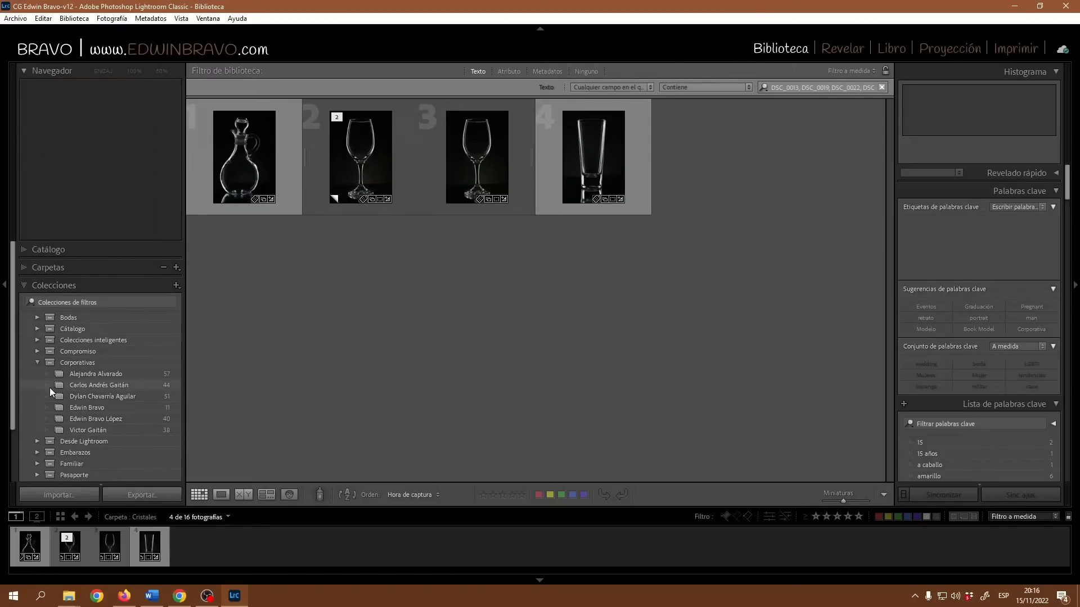
{"action": "left_click", "coordinate": [38, 363]}
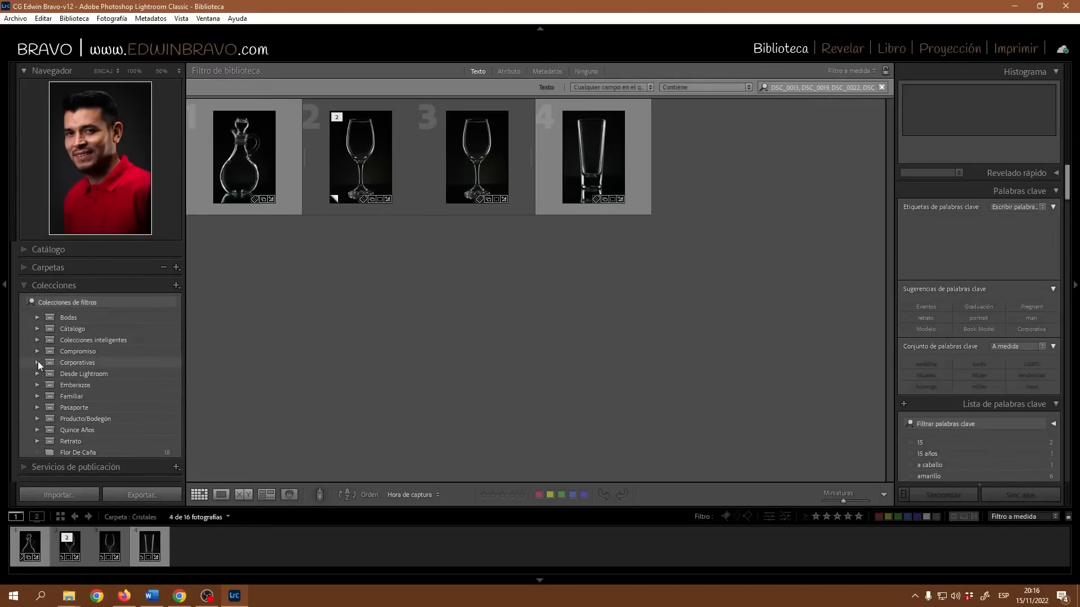
{"action": "left_click", "coordinate": [36, 385]}
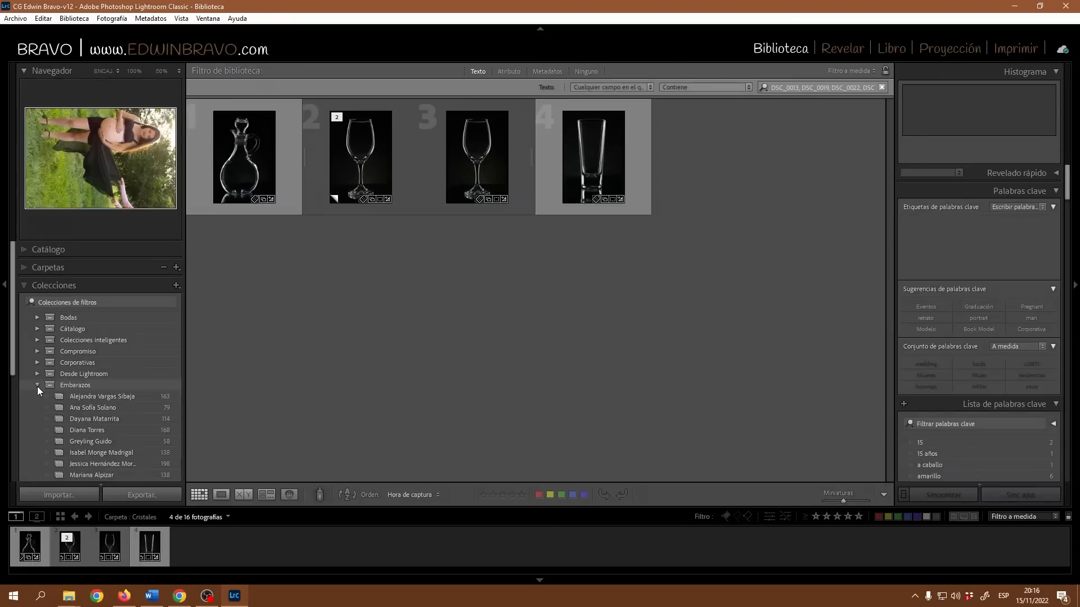
{"action": "scroll", "coordinate": [110, 436], "scroll_direction": "down", "scroll_amount": 3}
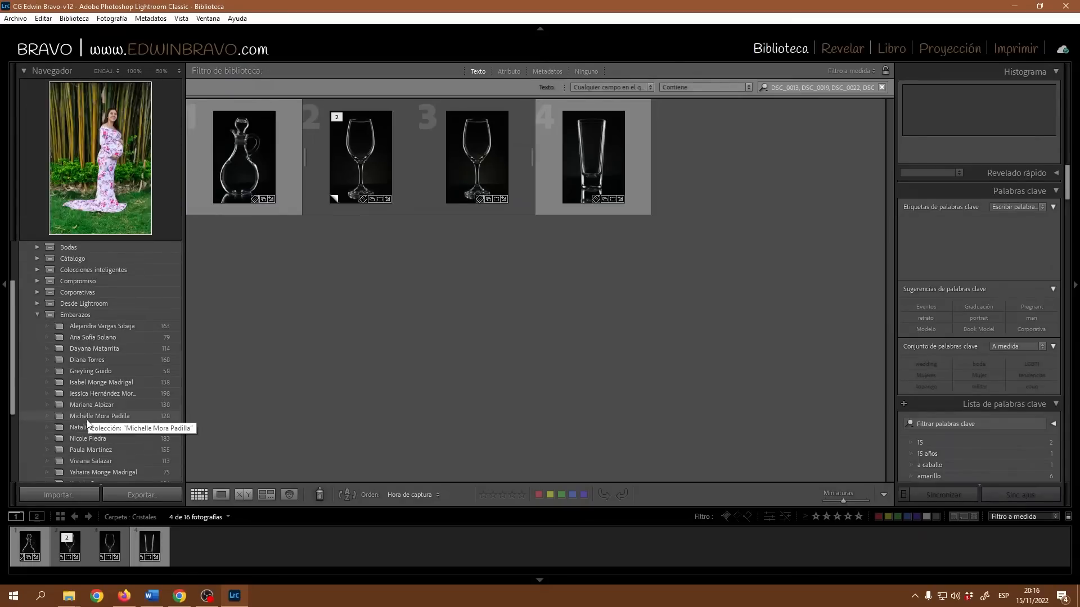
{"action": "scroll", "coordinate": [90, 416], "scroll_direction": "down", "scroll_amount": 2}
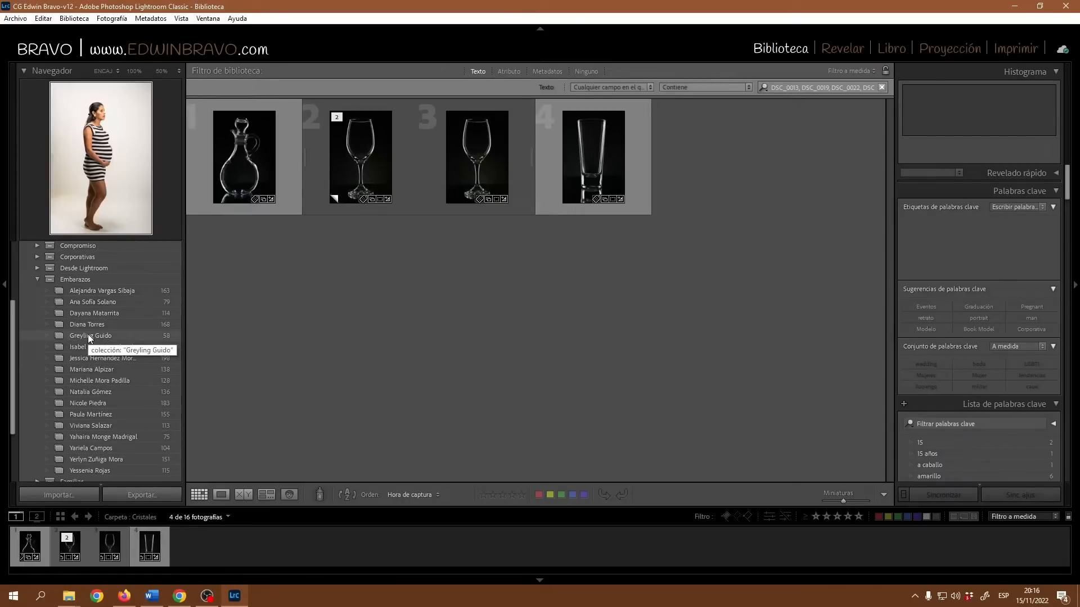
{"action": "scroll", "coordinate": [83, 323], "scroll_direction": "up", "scroll_amount": 3}
{"action": "scroll", "coordinate": [97, 354], "scroll_direction": "up", "scroll_amount": 2}
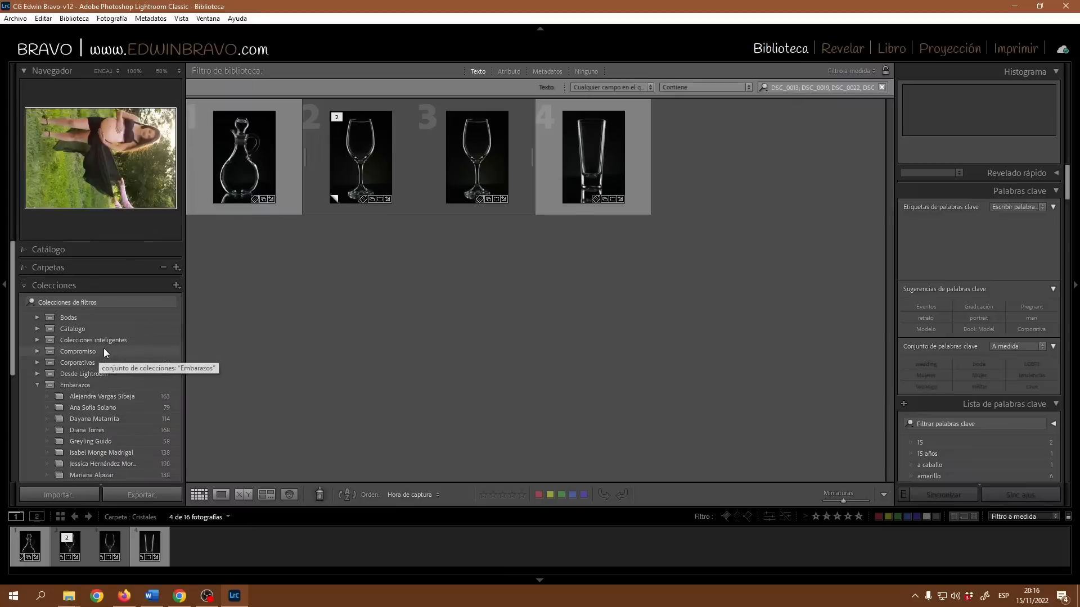
{"action": "left_click", "coordinate": [24, 285]}
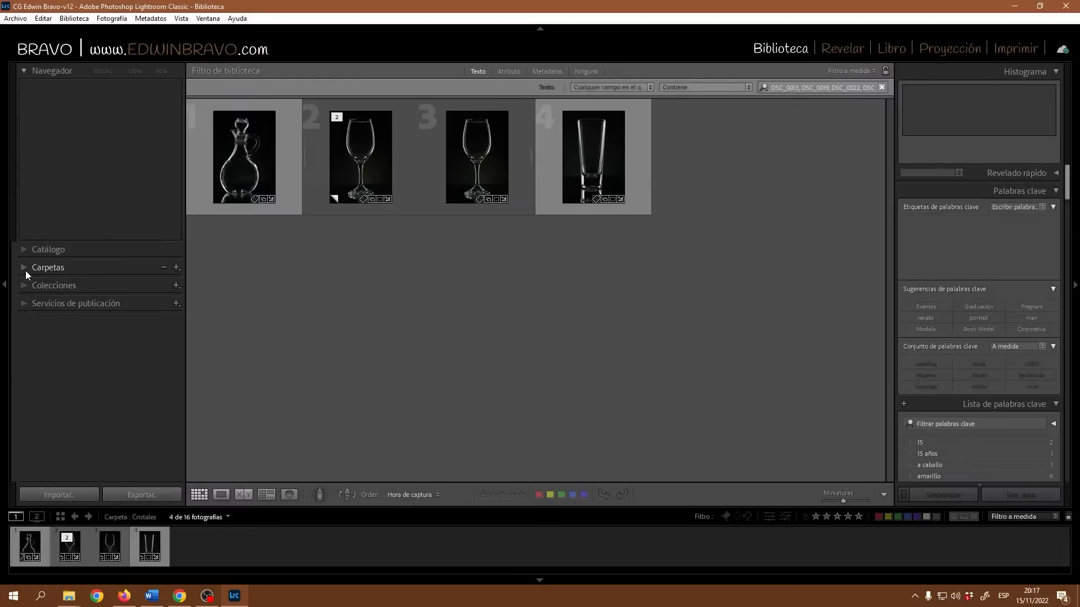
{"action": "left_click", "coordinate": [26, 268]}
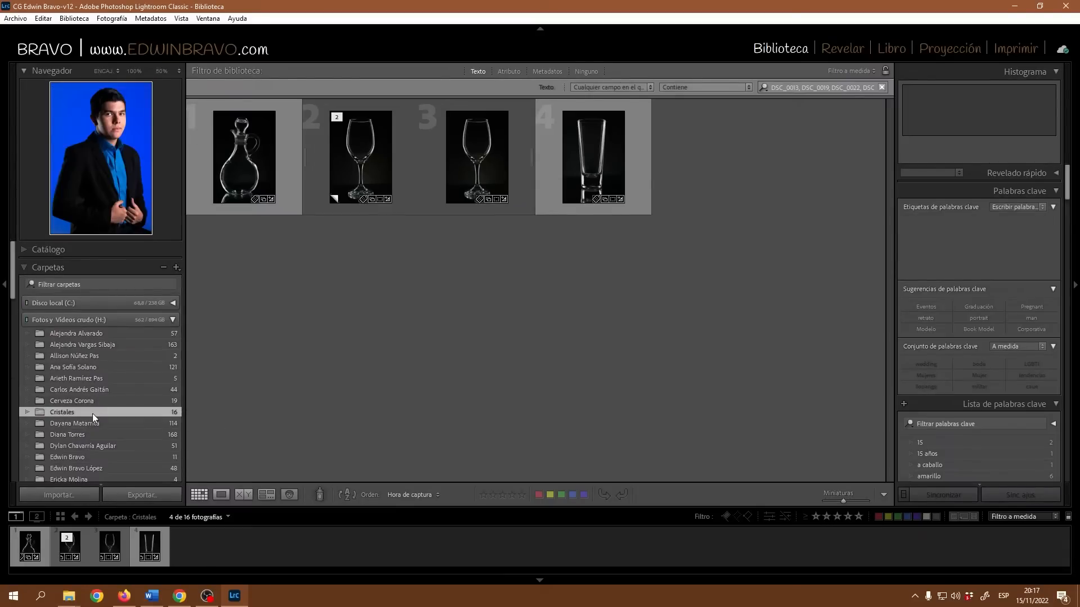
{"action": "scroll", "coordinate": [94, 416], "scroll_direction": "down", "scroll_amount": 5}
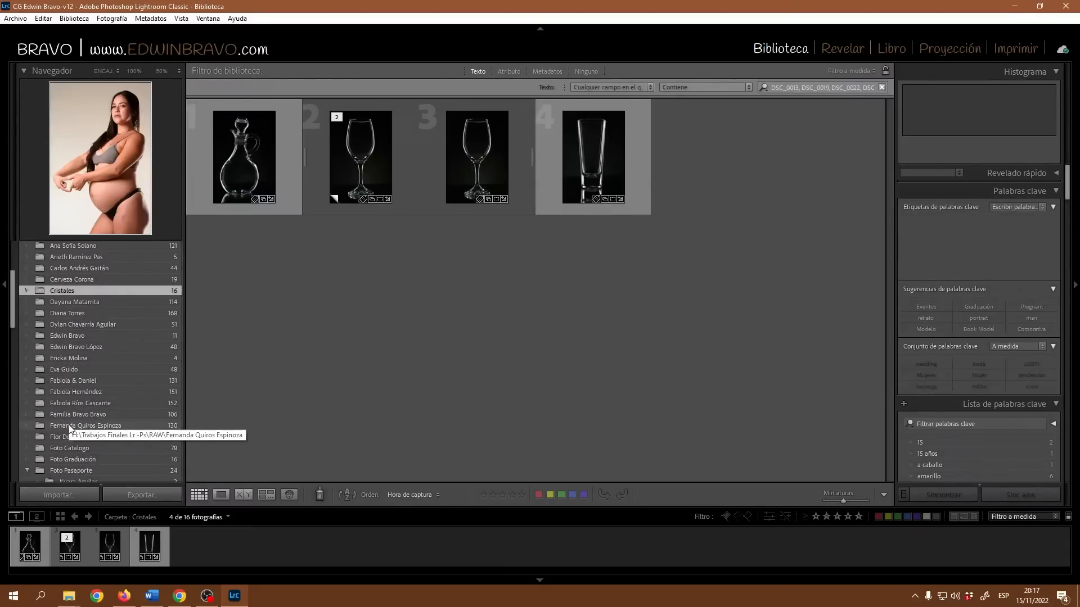
{"action": "left_click", "coordinate": [68, 425]}
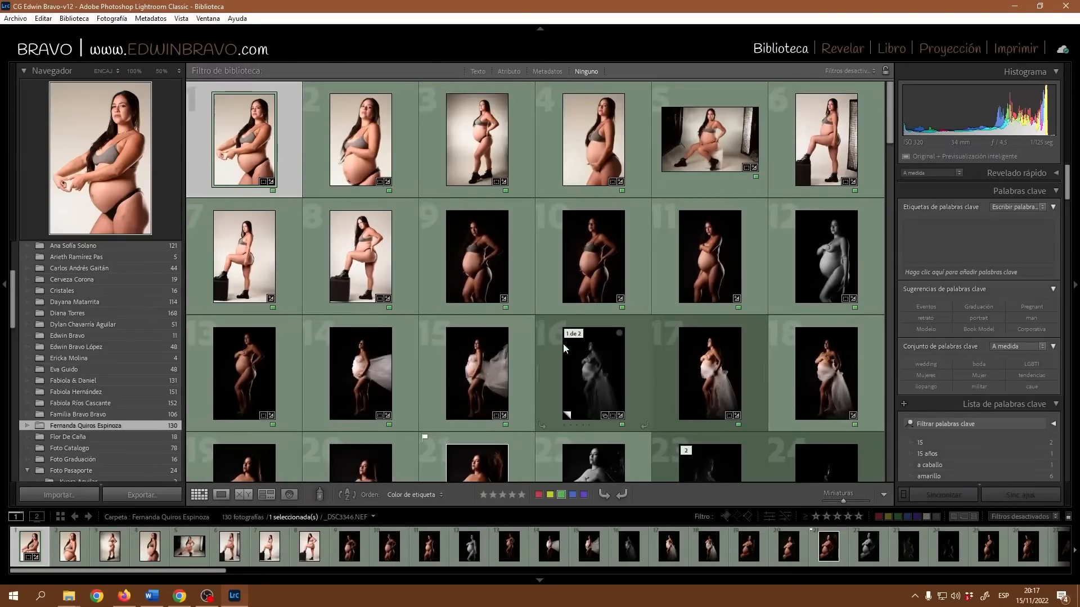
Select photos 23, 24, 60 and 61, then collapse the Carpetas panel.
{"action": "scroll", "coordinate": [754, 379], "scroll_direction": "down", "scroll_amount": 1}
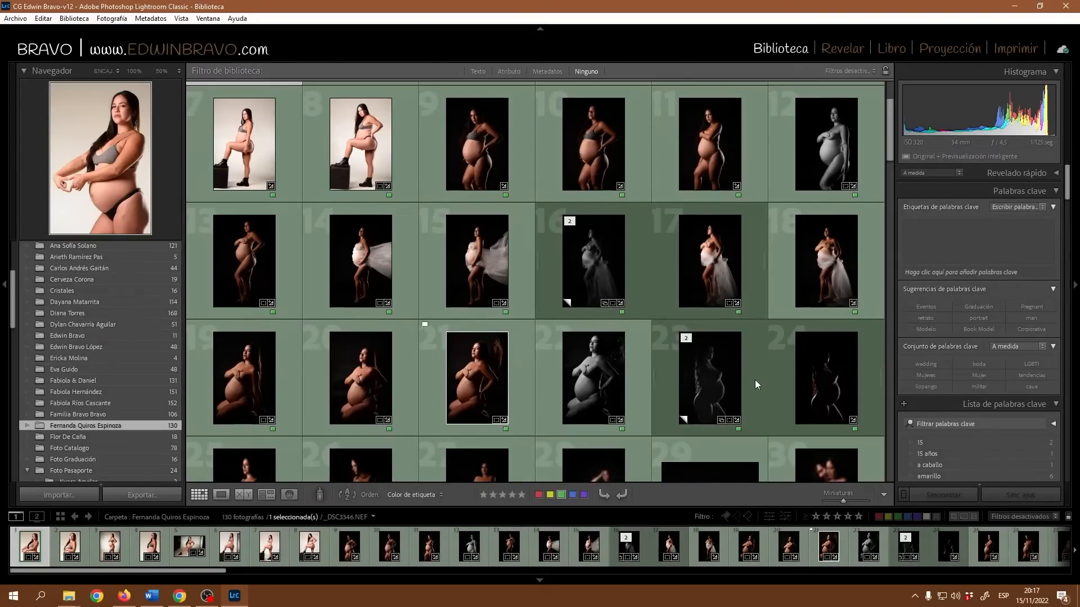
{"action": "scroll", "coordinate": [680, 384], "scroll_direction": "down", "scroll_amount": 2}
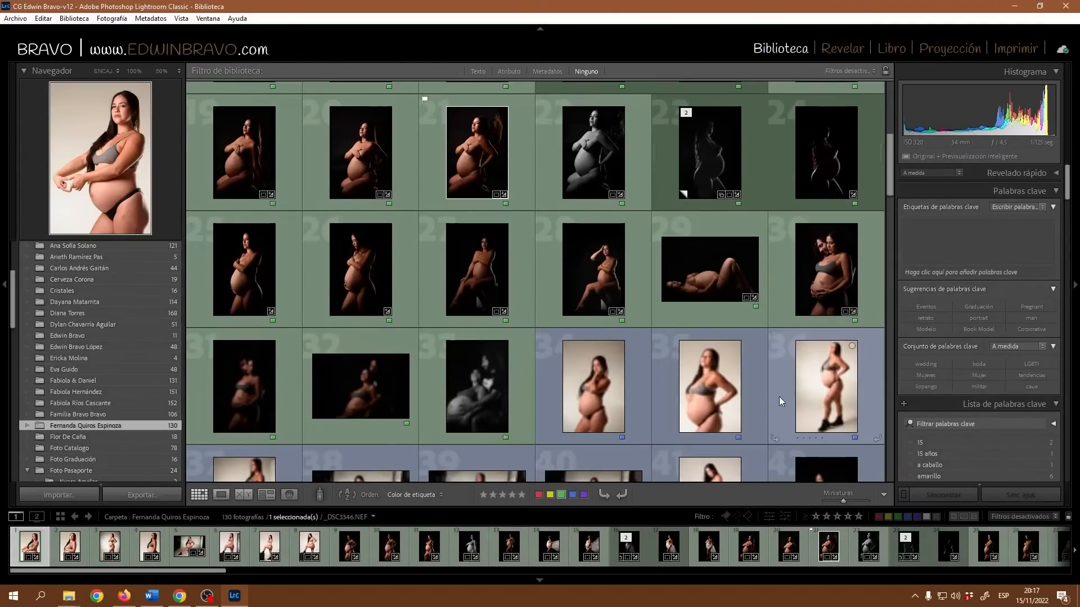
{"action": "scroll", "coordinate": [725, 406], "scroll_direction": "up", "scroll_amount": 1}
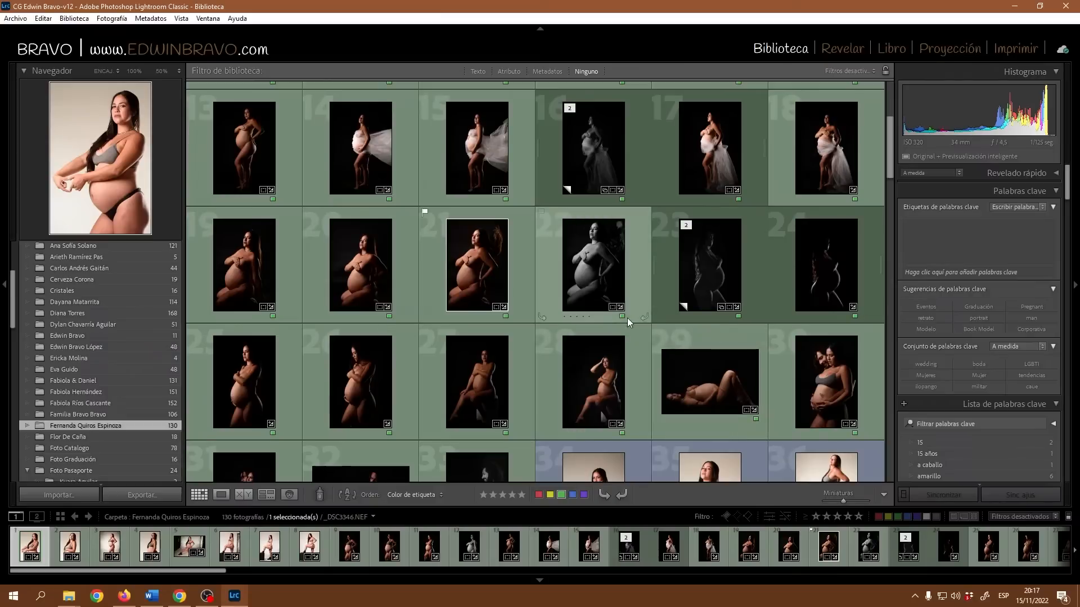
{"action": "scroll", "coordinate": [630, 322], "scroll_direction": "up", "scroll_amount": 1}
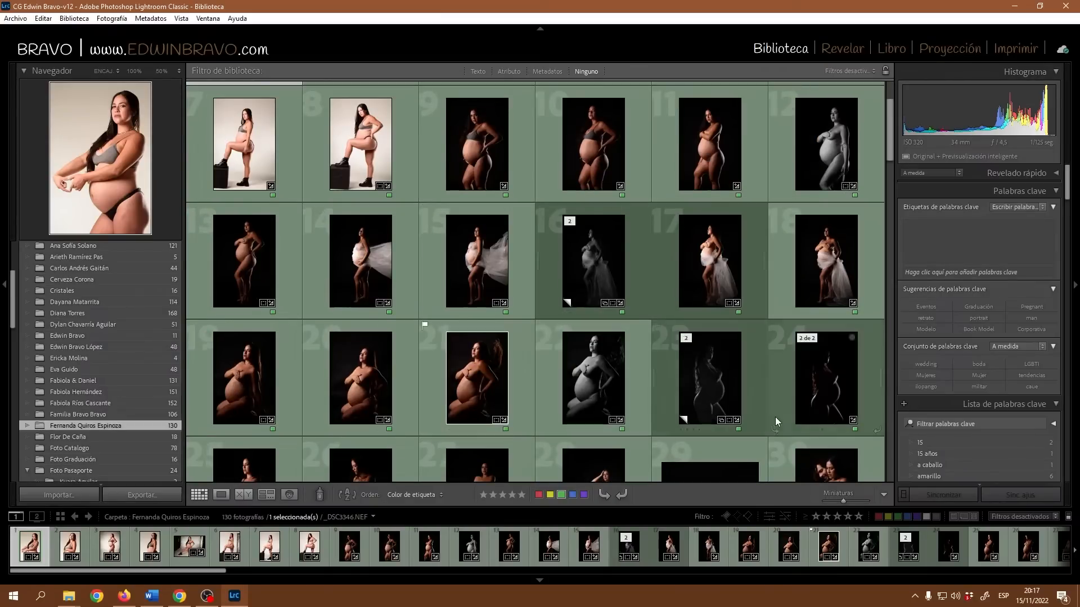
{"action": "left_click", "coordinate": [714, 376]}
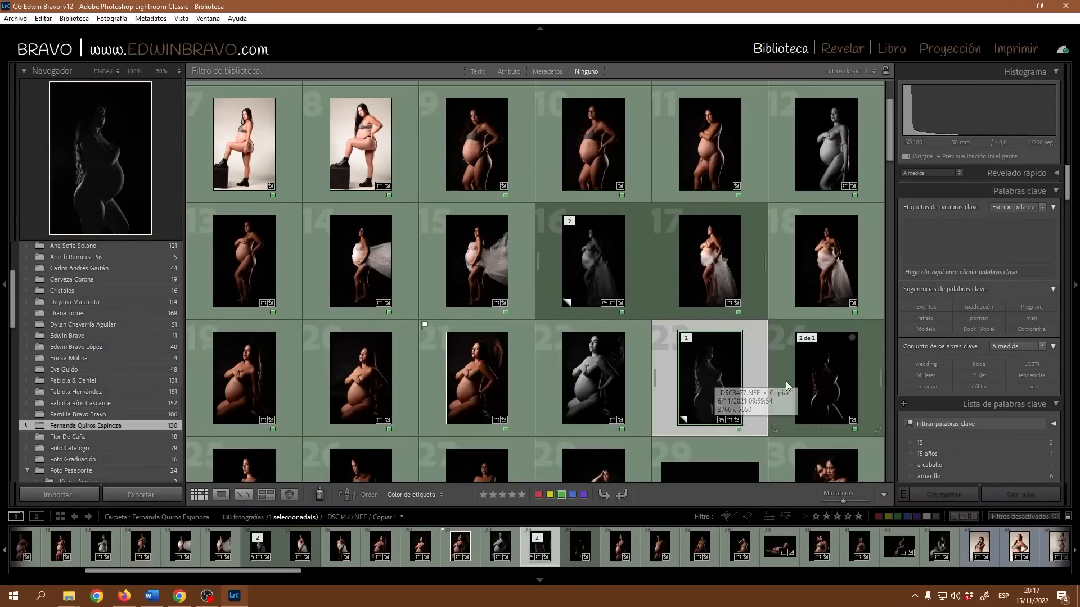
{"action": "scroll", "coordinate": [782, 379], "scroll_direction": "down", "scroll_amount": 1}
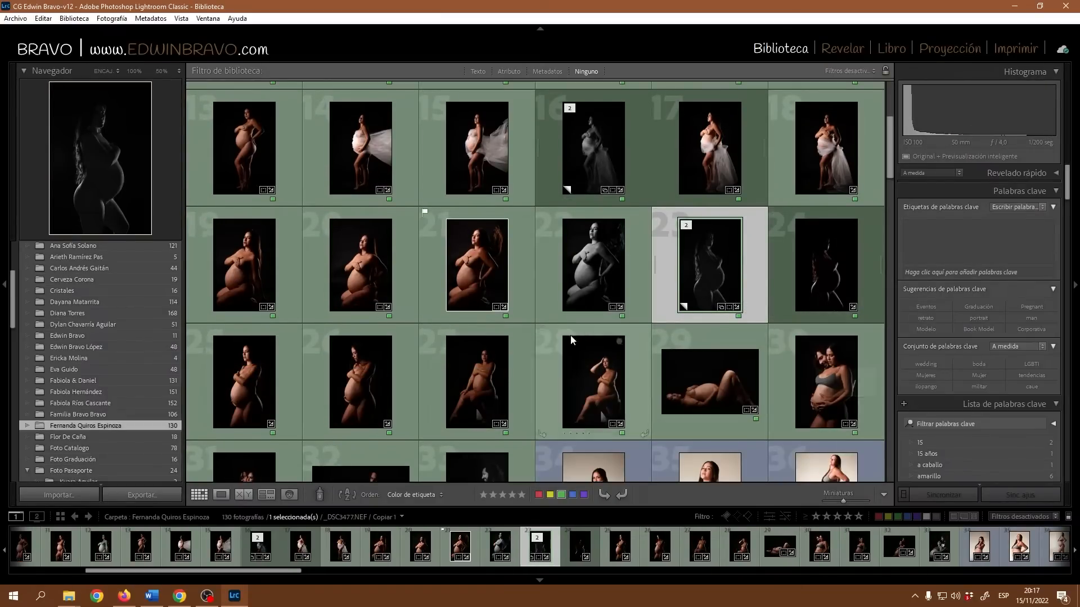
{"action": "left_click", "coordinate": [829, 285], "text": "ctrl"}
{"action": "scroll", "coordinate": [742, 376], "scroll_direction": "down", "scroll_amount": 4}
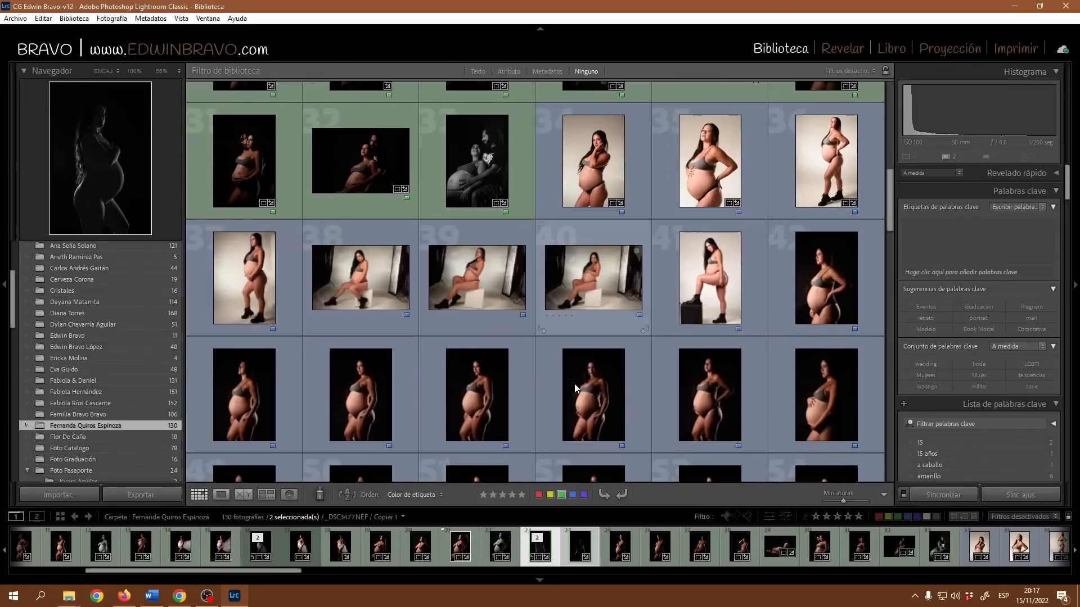
{"action": "scroll", "coordinate": [801, 370], "scroll_direction": "down", "scroll_amount": 1}
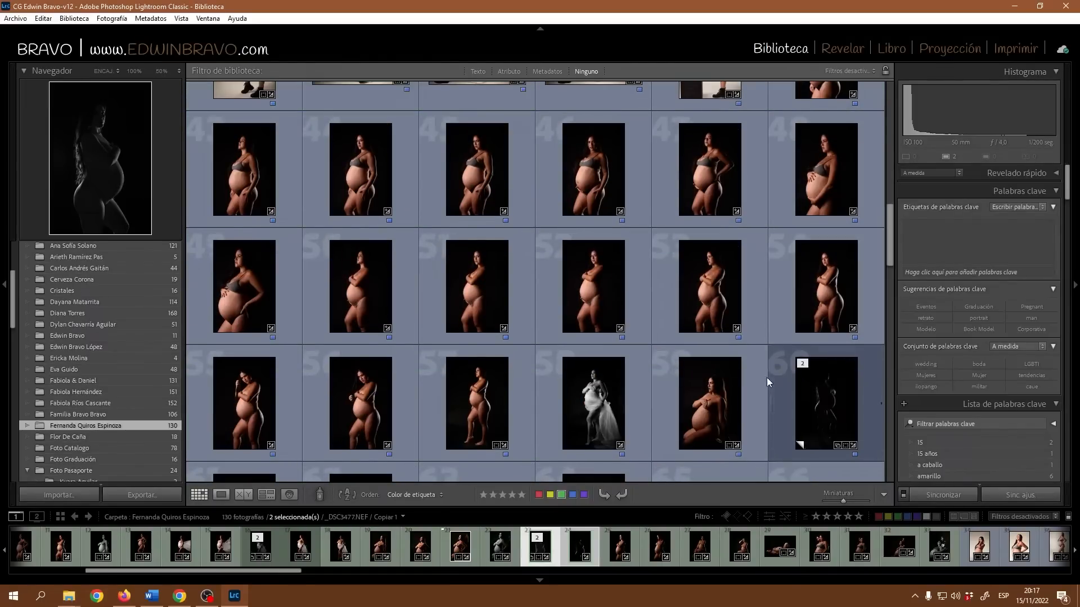
{"action": "left_click", "coordinate": [830, 394], "text": "ctrl"}
{"action": "scroll", "coordinate": [805, 387], "scroll_direction": "down", "scroll_amount": 2}
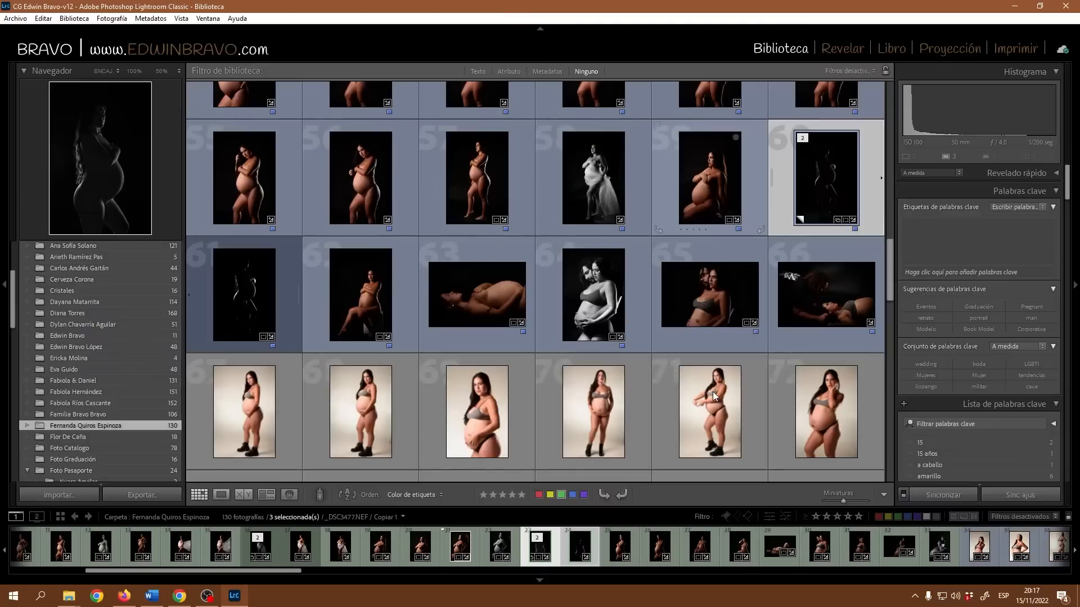
{"action": "left_click", "coordinate": [256, 309], "text": "ctrl"}
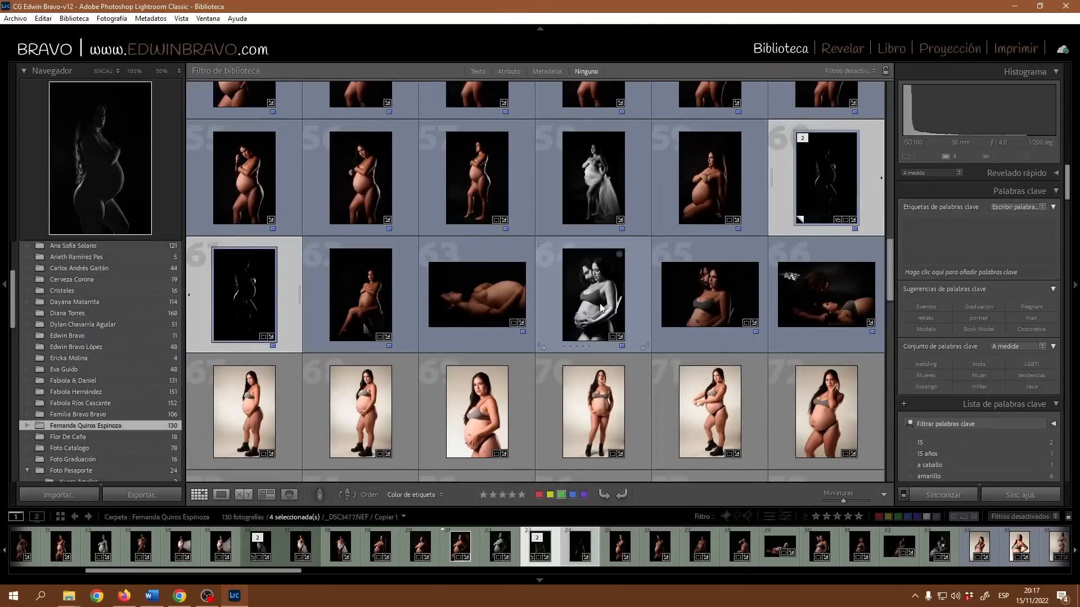
{"action": "scroll", "coordinate": [111, 369], "scroll_direction": "up", "scroll_amount": 4}
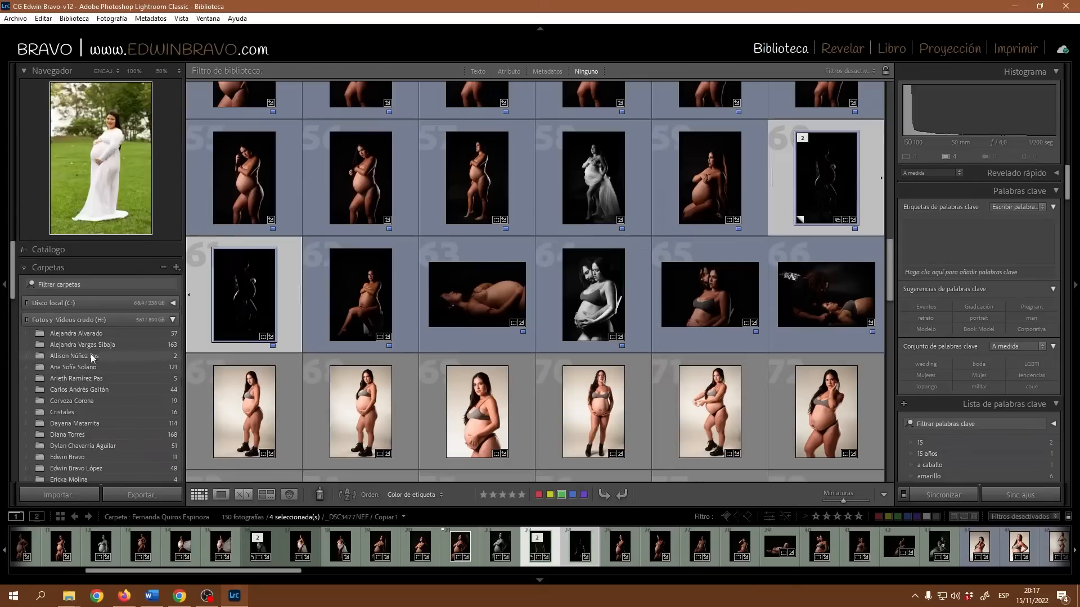
{"action": "left_click", "coordinate": [24, 268]}
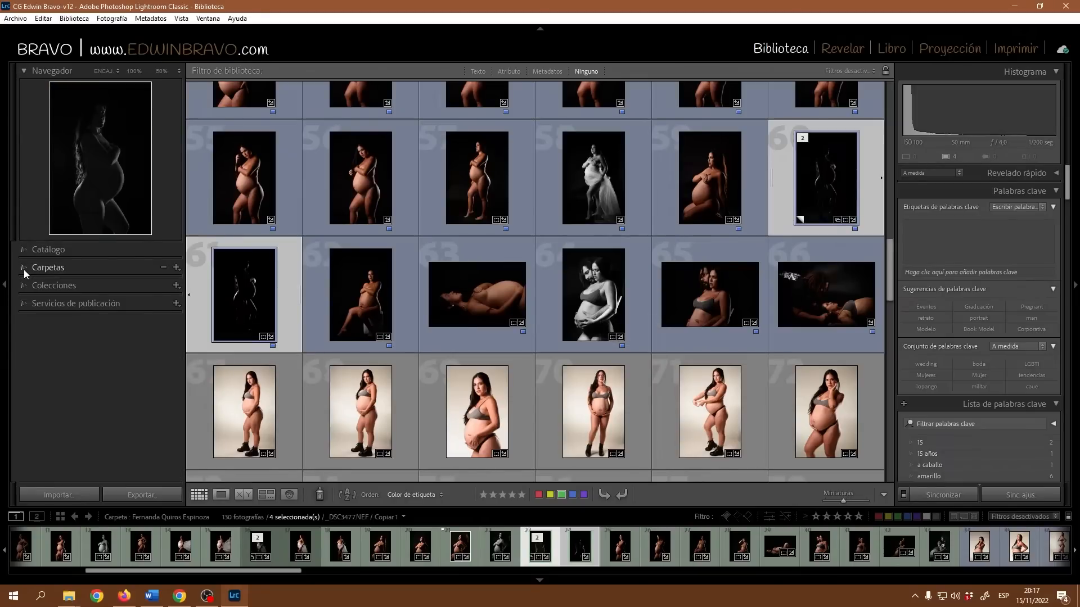
Expand Servicios de publicación and choose Crear Collection from the Pixieset service's menu.
{"action": "left_click", "coordinate": [24, 305]}
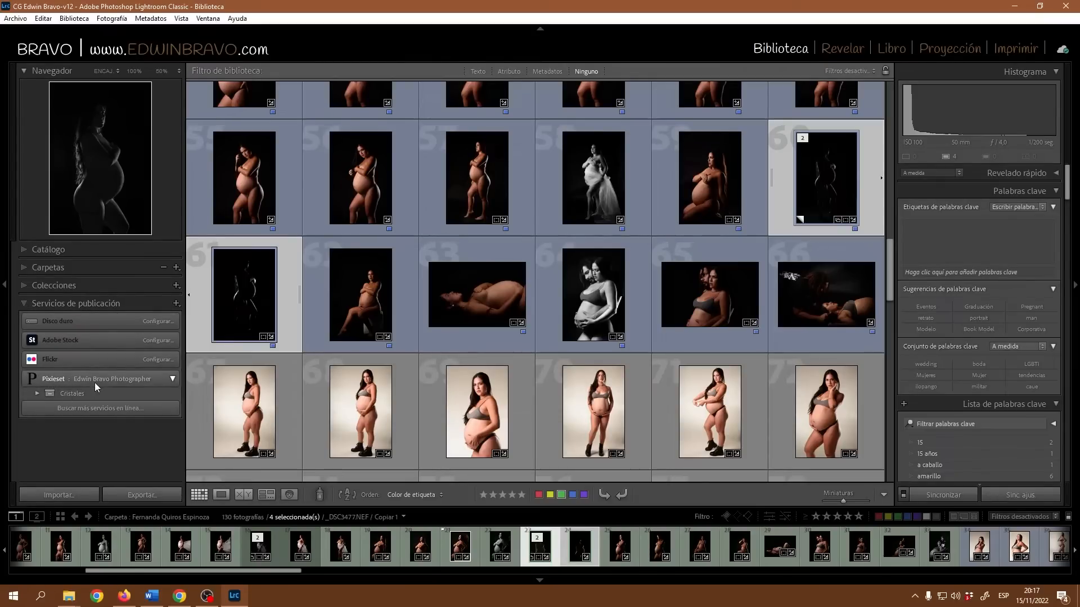
{"action": "right_click", "coordinate": [126, 380]}
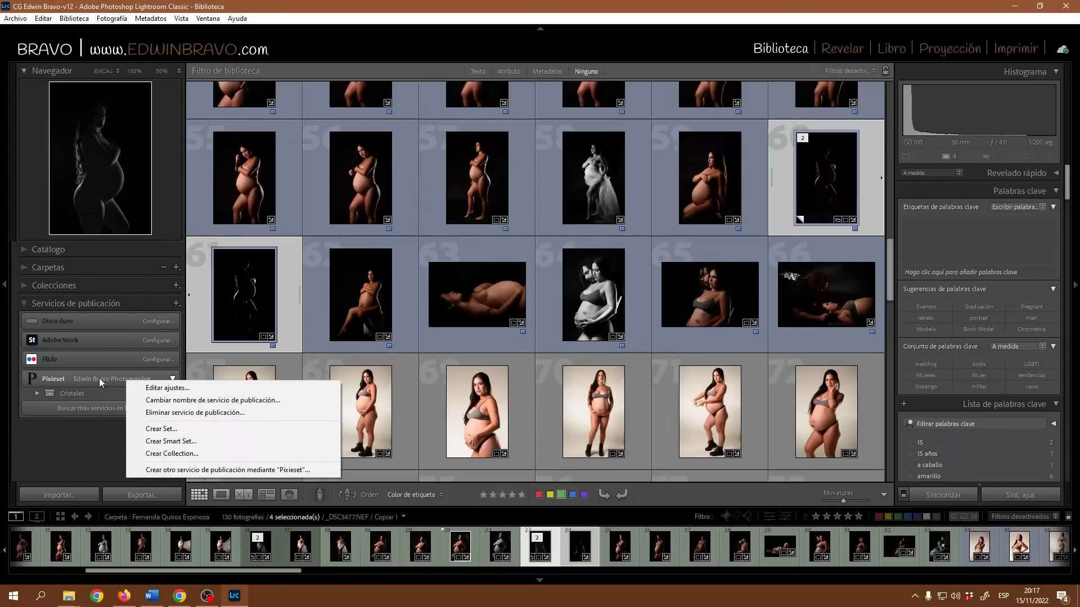
{"action": "left_click", "coordinate": [190, 456]}
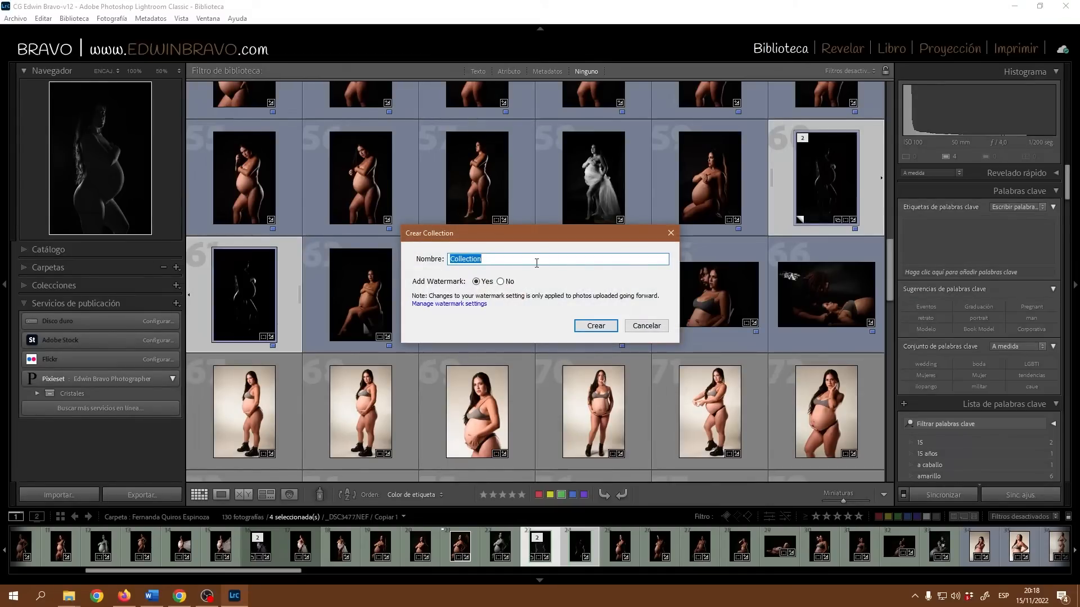
Enter the client's name in the Nombre field, leaving Add Watermark at Yes.
{"action": "left_click", "coordinate": [179, 596]}
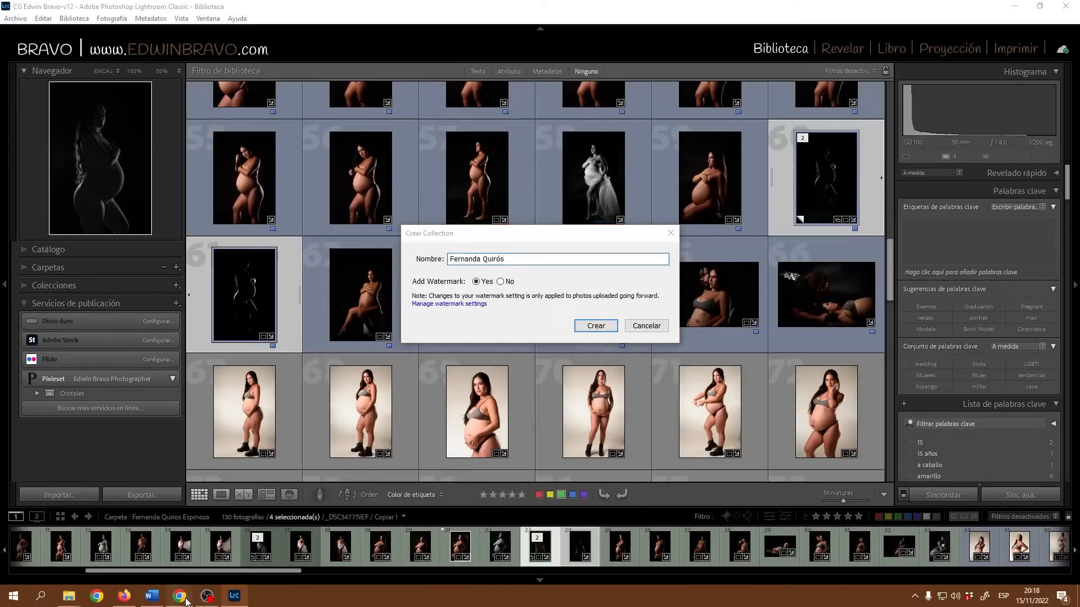
Check Pixieset's Collections page, still listing only CRISTALES, then minimize Chrome.
{"action": "left_click", "coordinate": [41, 83]}
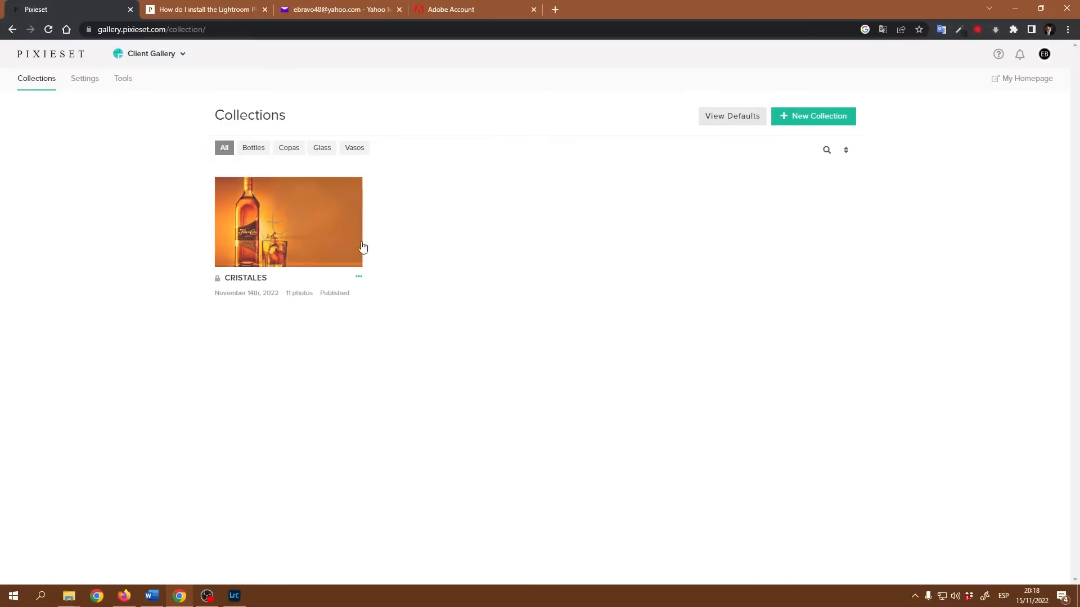
{"action": "left_click", "coordinate": [1020, 5]}
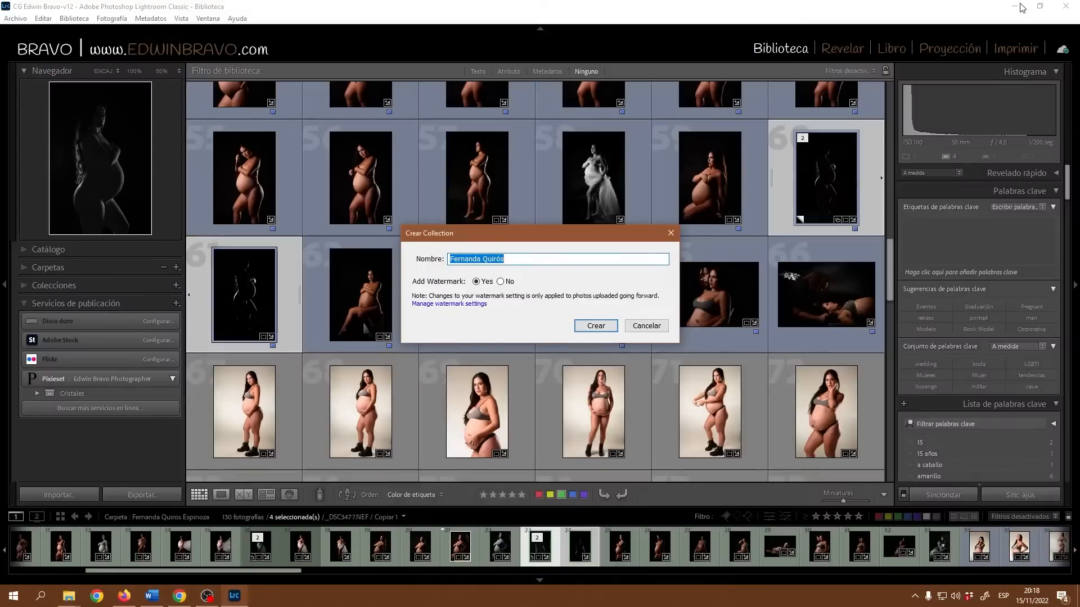
Create the client's Pixieset collection with Crear and bring up options for its new Highlights set.
{"action": "left_click", "coordinate": [595, 327]}
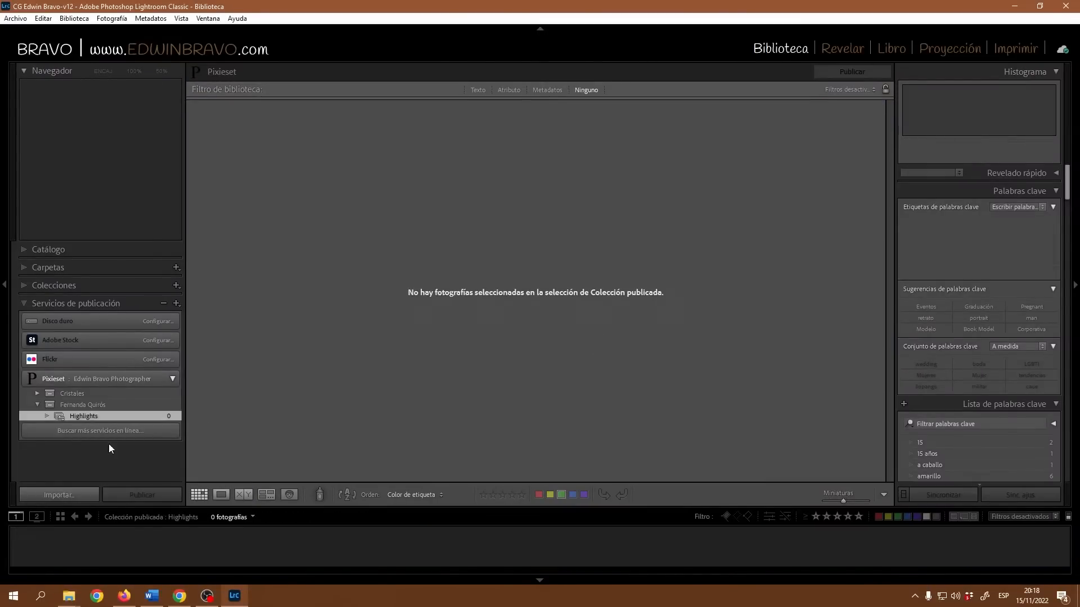
{"action": "right_click", "coordinate": [89, 417]}
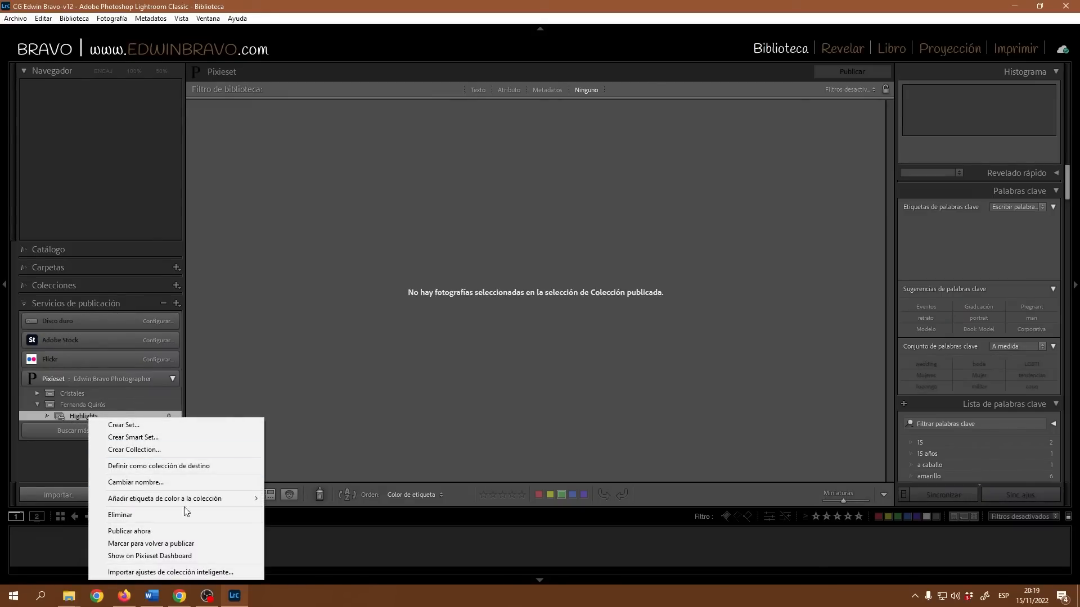
{"action": "left_click", "coordinate": [180, 595]}
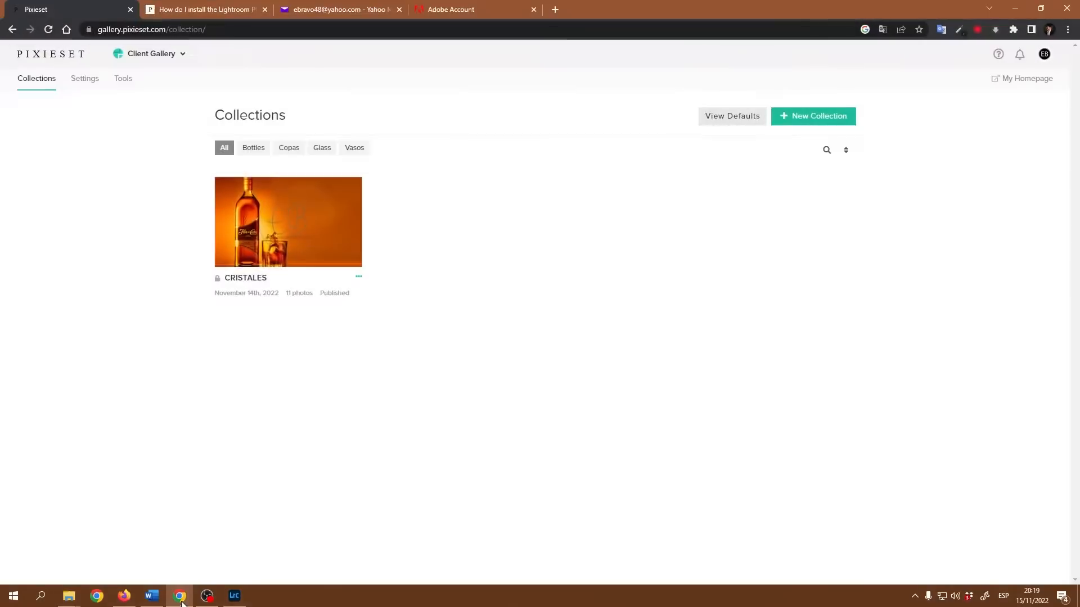
Open the CRISTALES collection in Pixieset to view Copas, Vasos and Botellas, then minimize Chrome.
{"action": "left_click", "coordinate": [275, 228]}
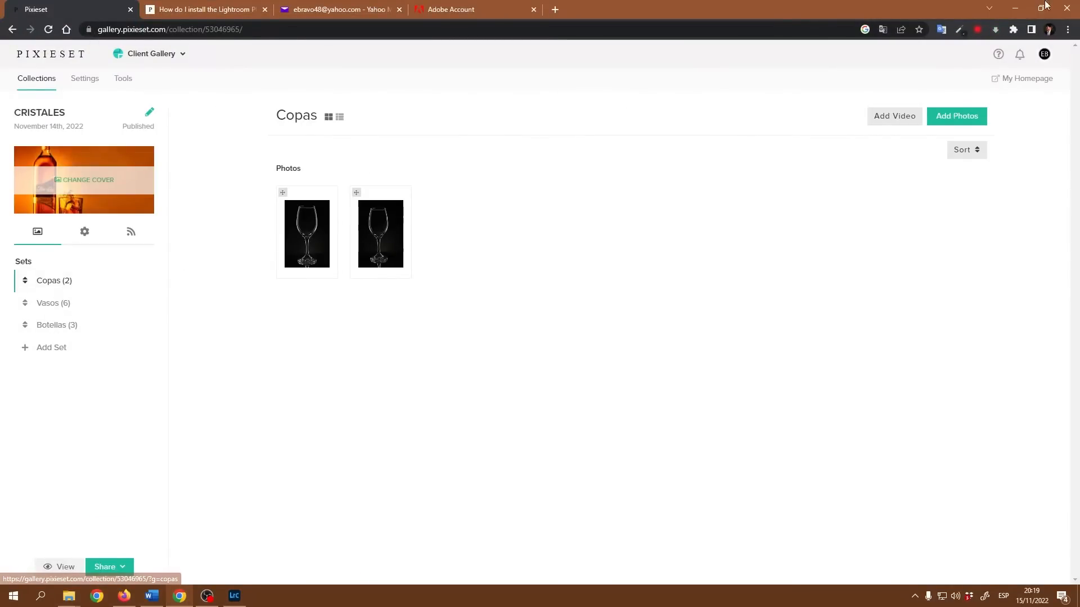
{"action": "left_click", "coordinate": [1012, 6]}
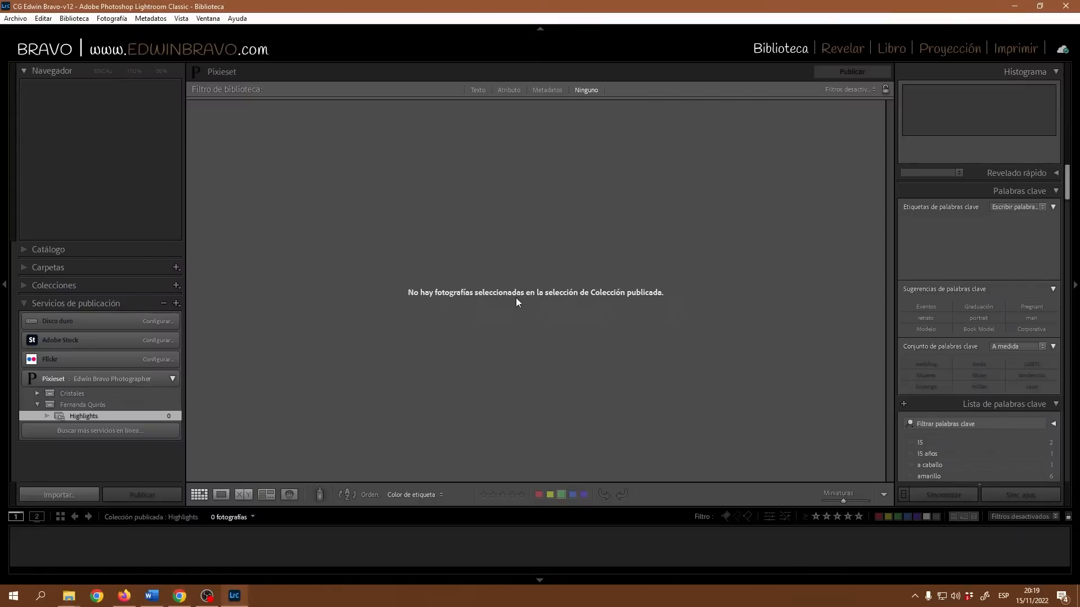
Create a new set named 'Sentada' inside the client's Pixieset collection.
{"action": "right_click", "coordinate": [88, 406]}
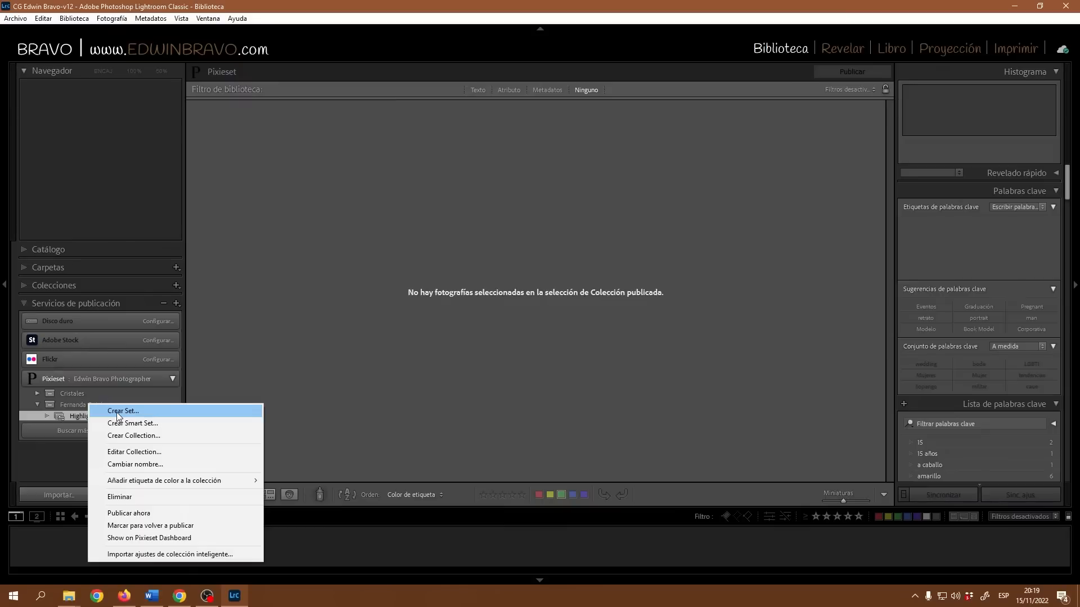
{"action": "left_click", "coordinate": [116, 413]}
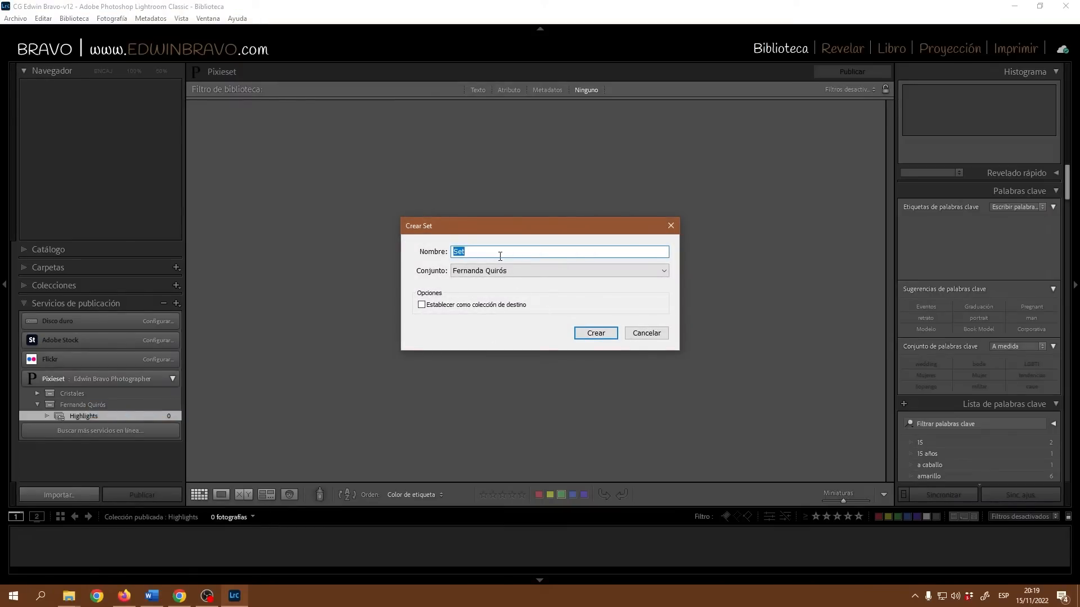
{"action": "type", "text": "S"}
{"action": "left_click", "coordinate": [471, 271]}
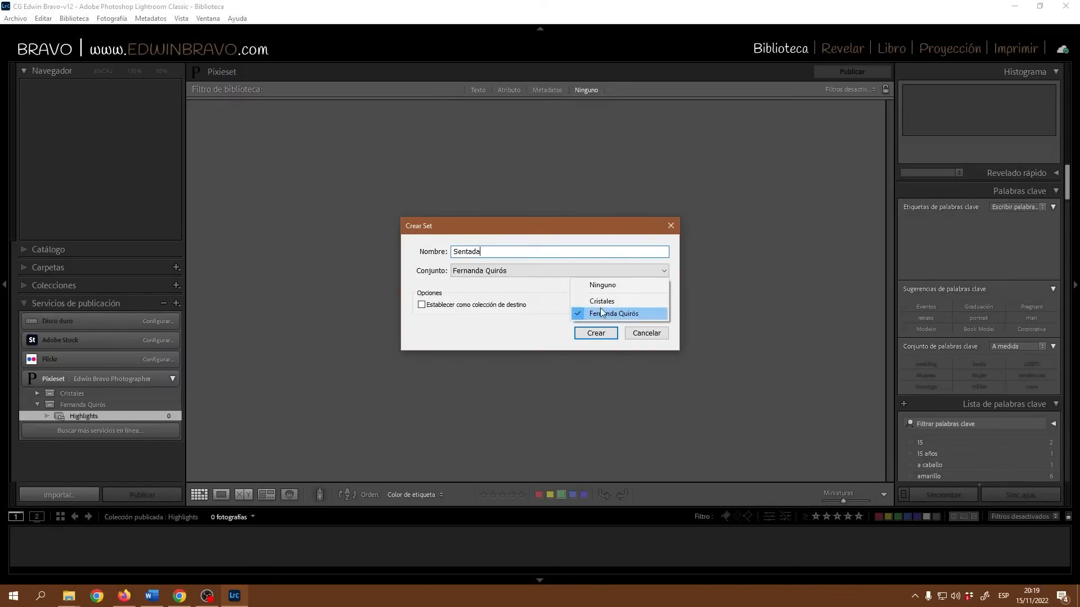
{"action": "left_click", "coordinate": [550, 290]}
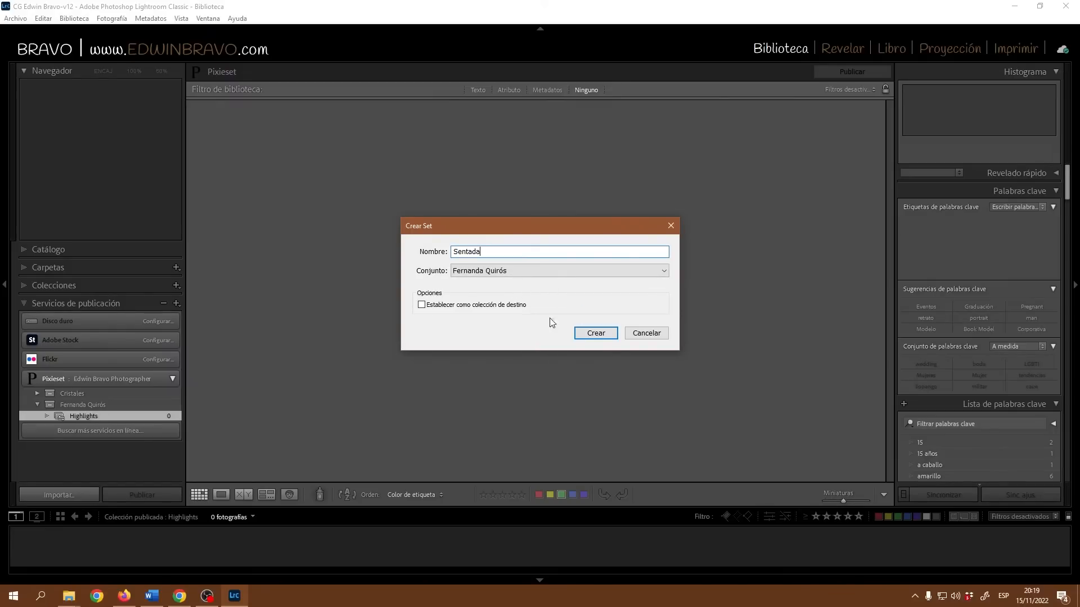
{"action": "left_click", "coordinate": [595, 333]}
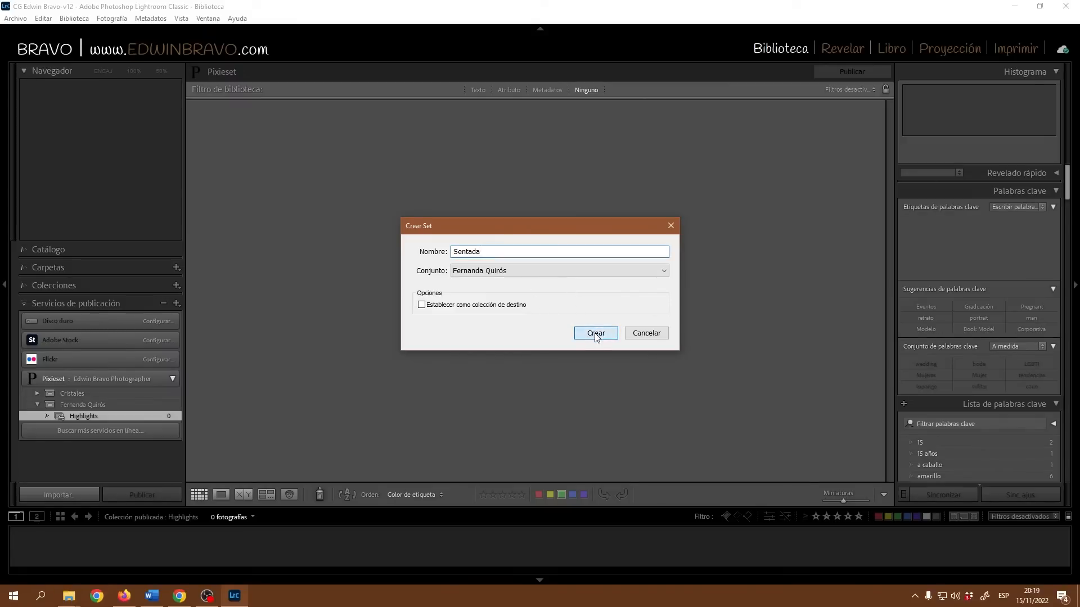
Rename the Highlights set to 'De pie'.
{"action": "right_click", "coordinate": [83, 417]}
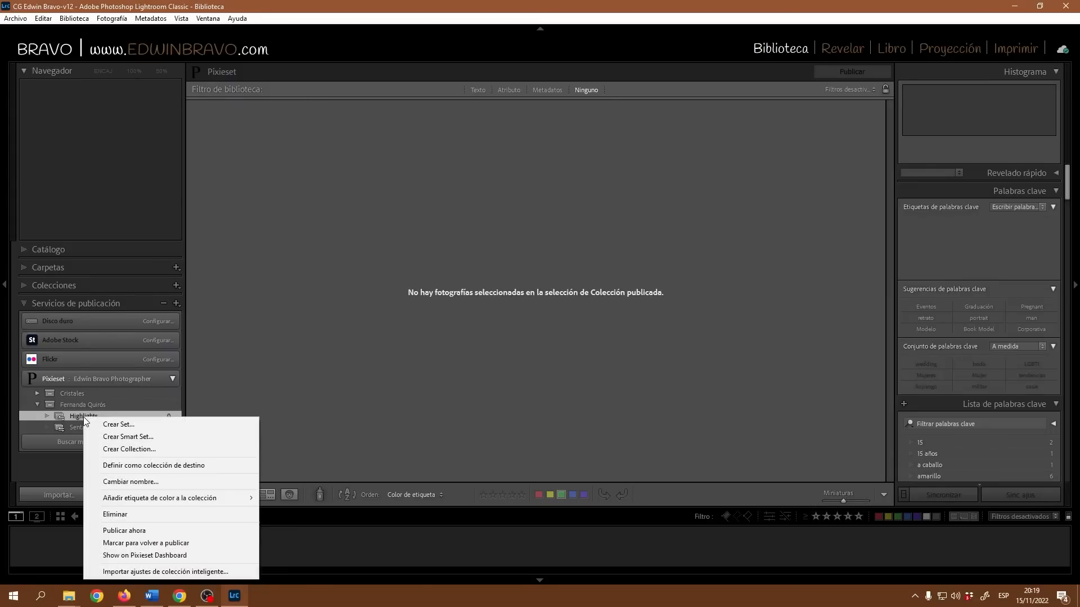
{"action": "left_click", "coordinate": [134, 480]}
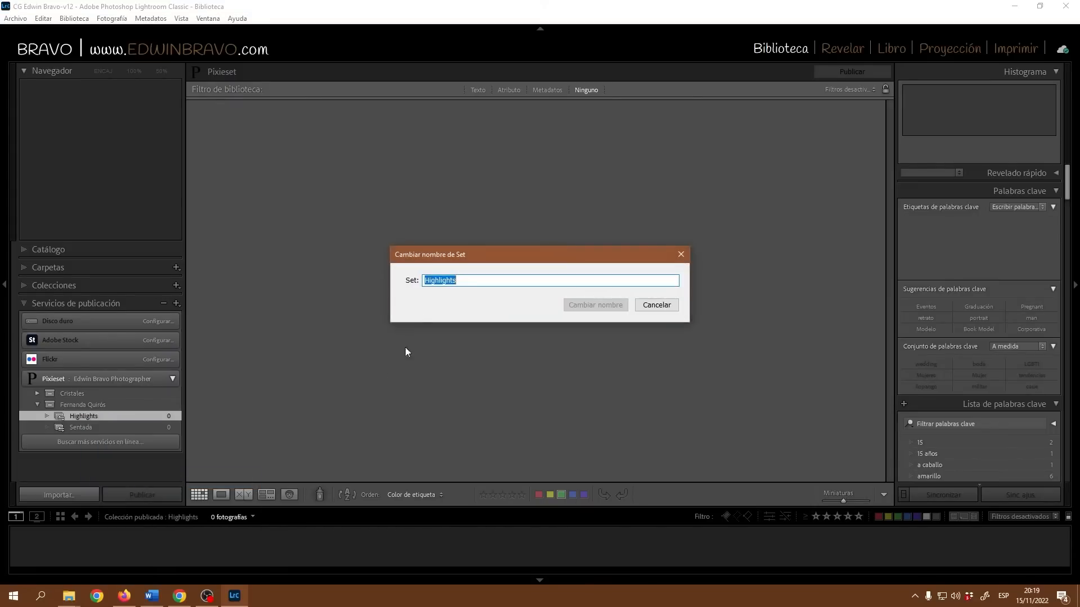
{"action": "type", "text": "De pie"}
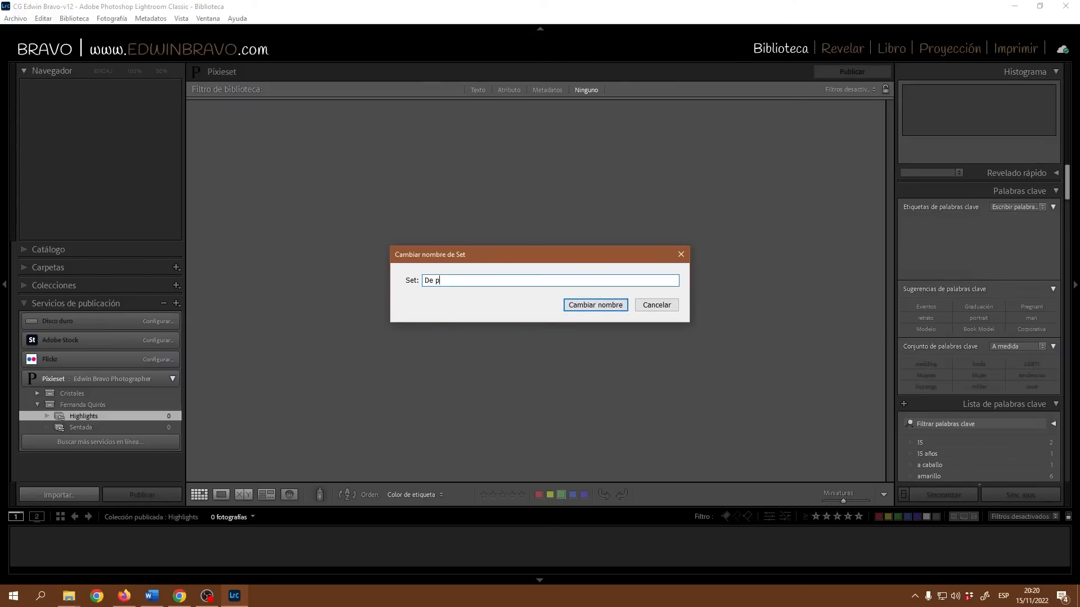
{"action": "left_click", "coordinate": [604, 305]}
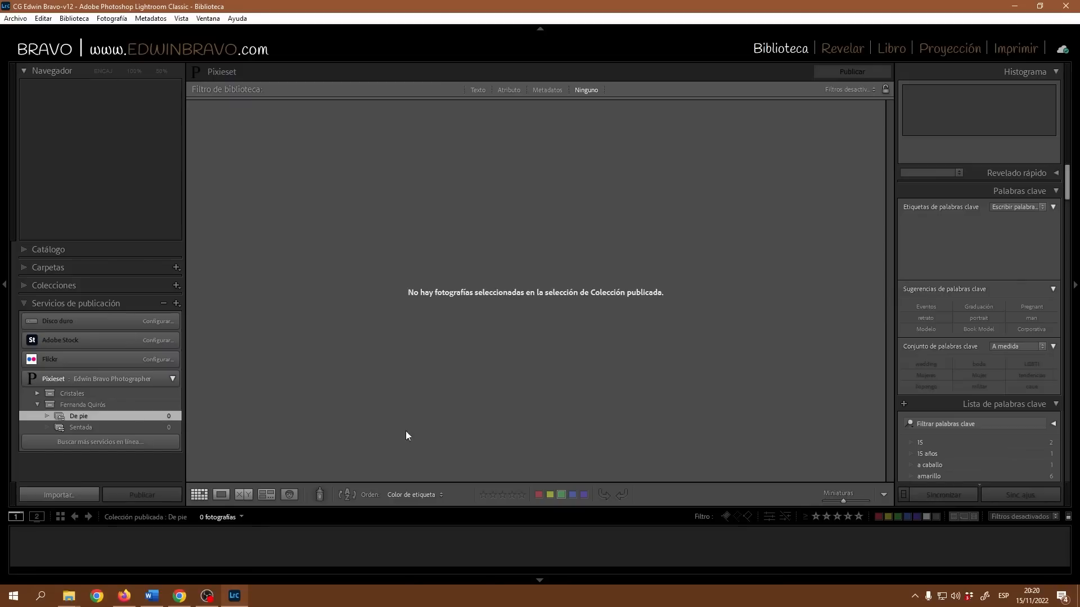
{"action": "left_click", "coordinate": [181, 595]}
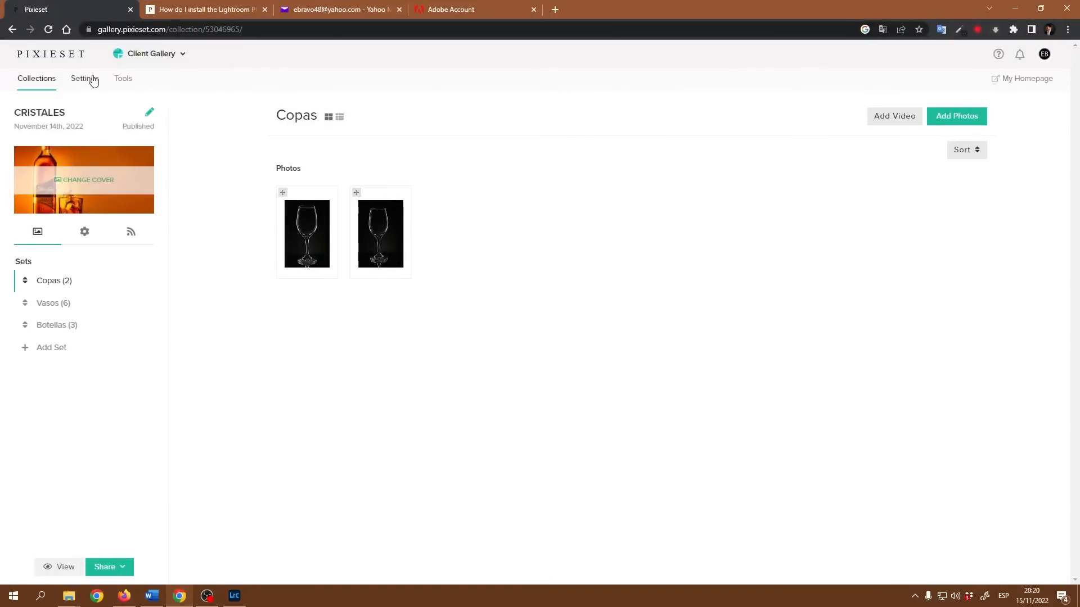
{"action": "left_click", "coordinate": [160, 53]}
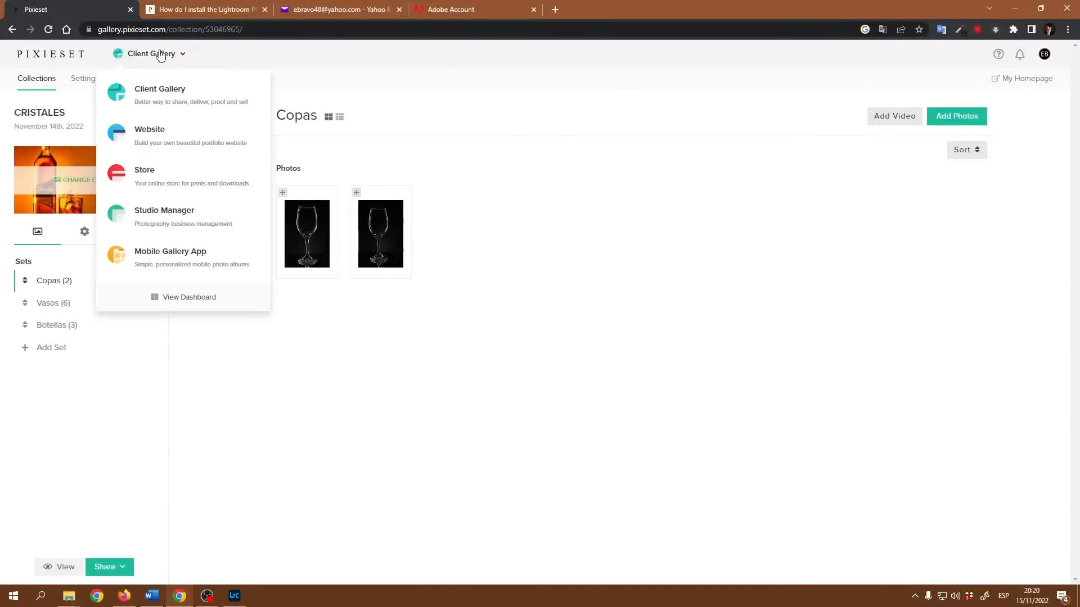
{"action": "left_click", "coordinate": [145, 97]}
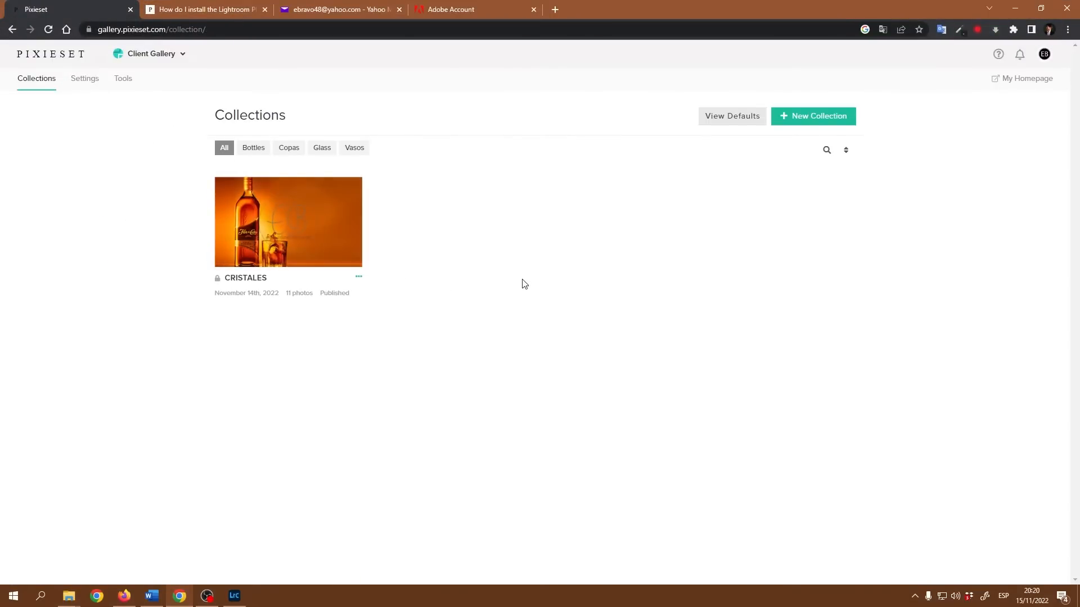
{"action": "left_click", "coordinate": [320, 229]}
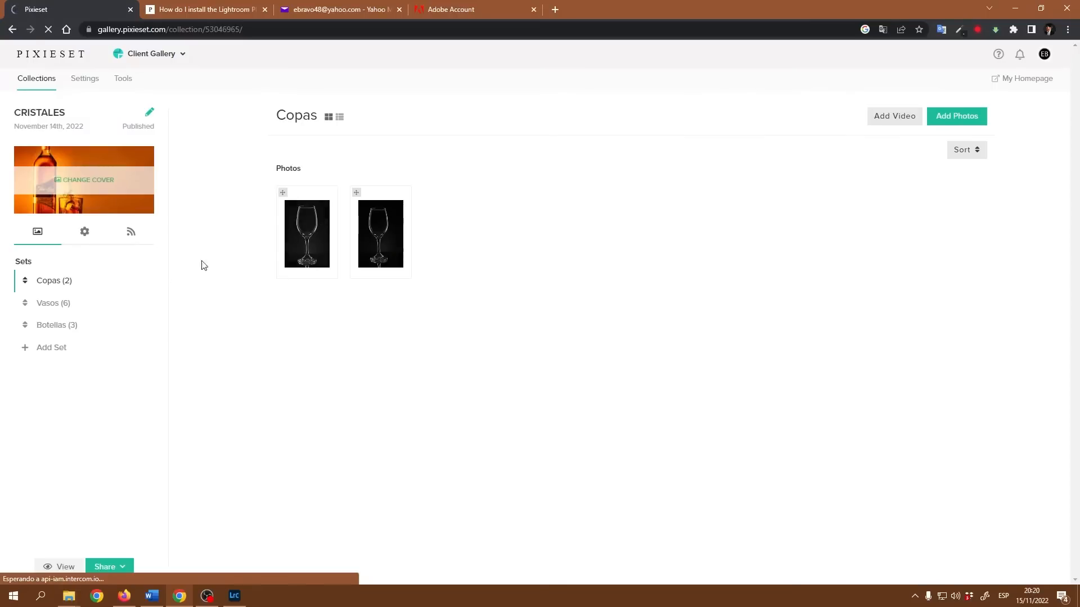
{"action": "double_click", "coordinate": [21, 262]}
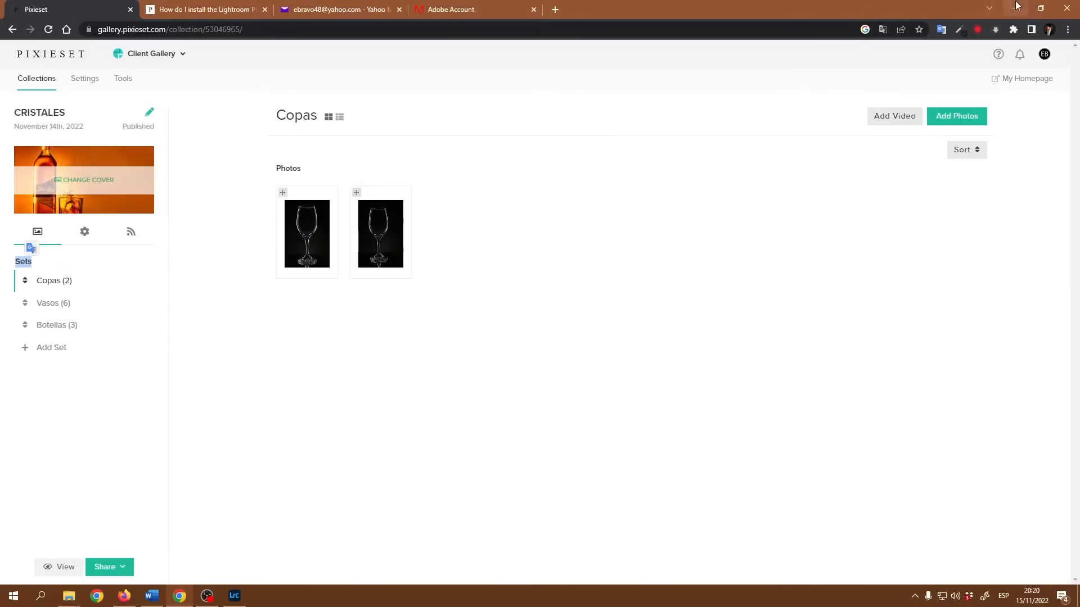
{"action": "left_click", "coordinate": [152, 56]}
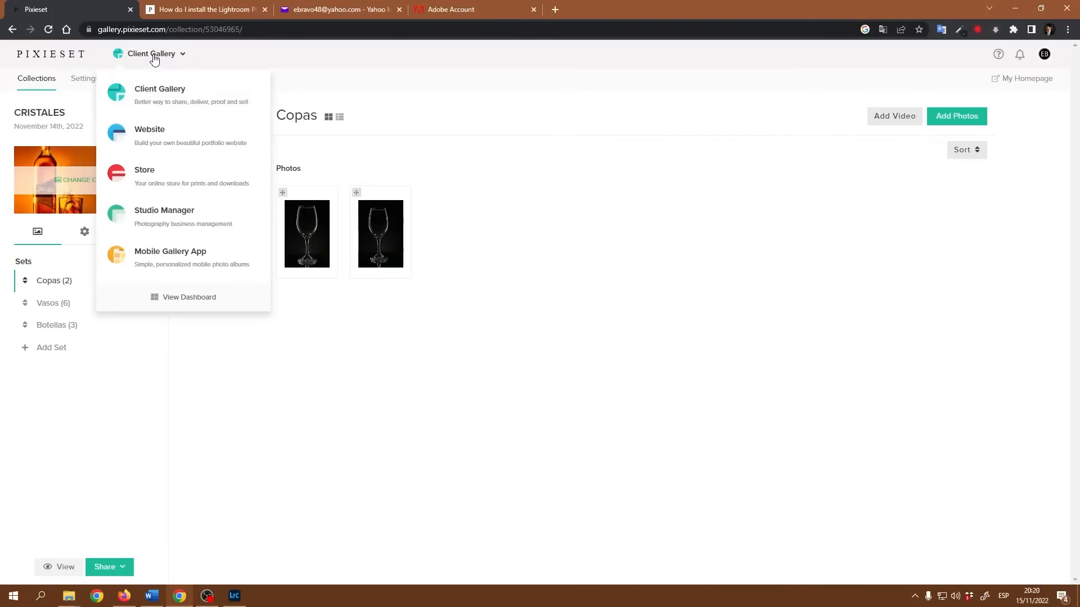
{"action": "left_click", "coordinate": [152, 106]}
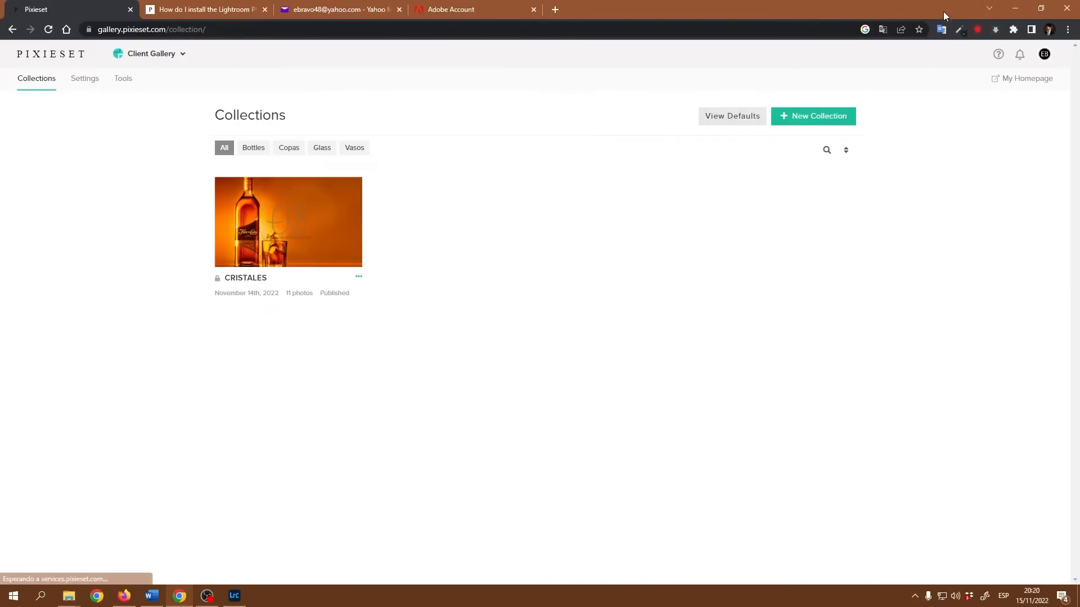
{"action": "left_click", "coordinate": [1015, 8]}
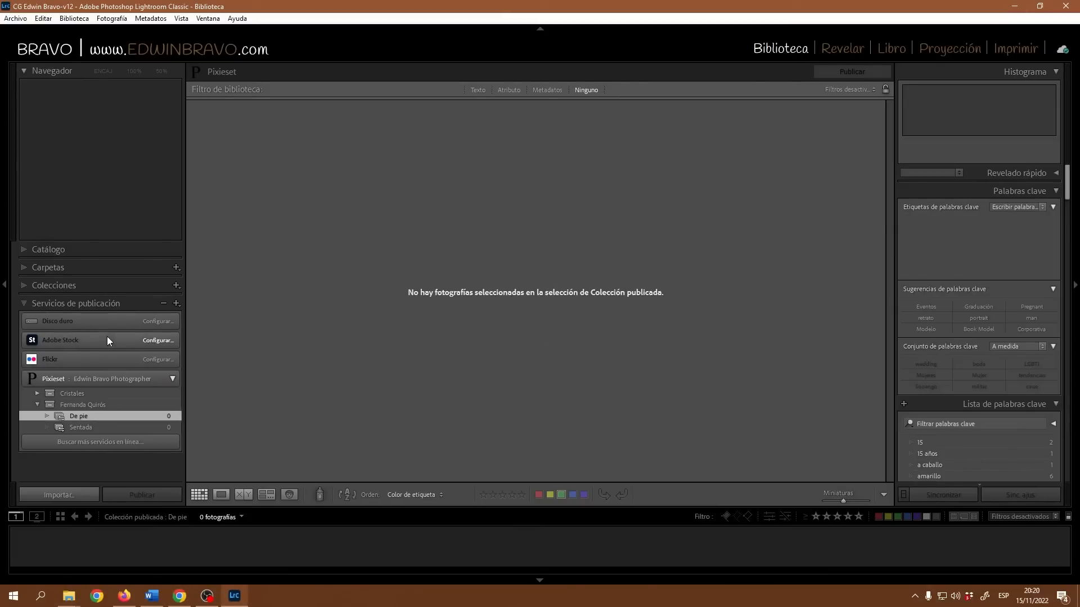
Open the client's 130-photo folder and expand the Pixieset publish services.
{"action": "left_click", "coordinate": [25, 269]}
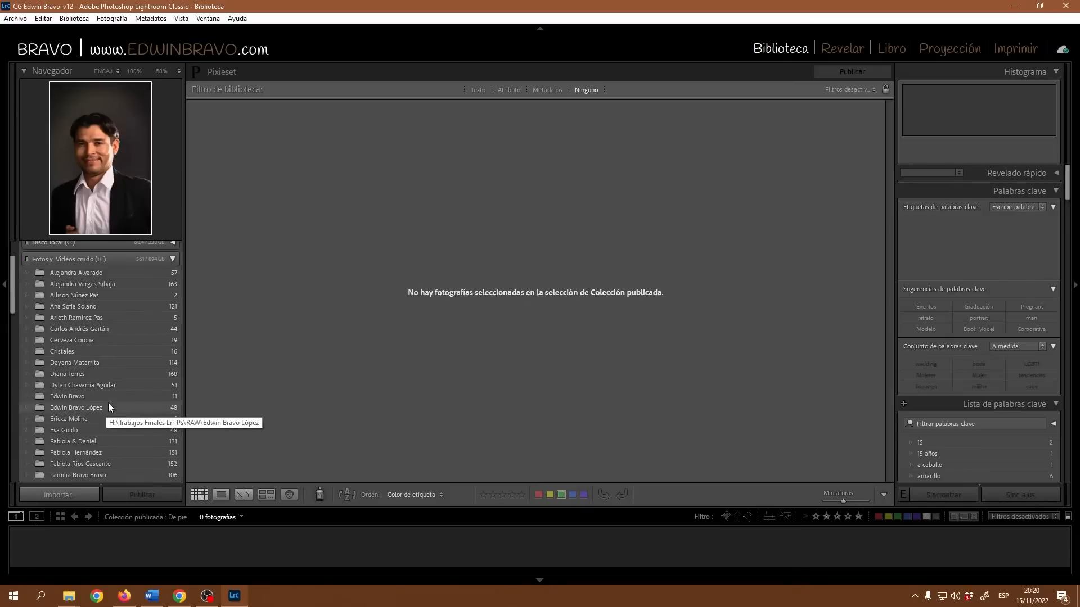
{"action": "scroll", "coordinate": [108, 402], "scroll_direction": "down", "scroll_amount": 5}
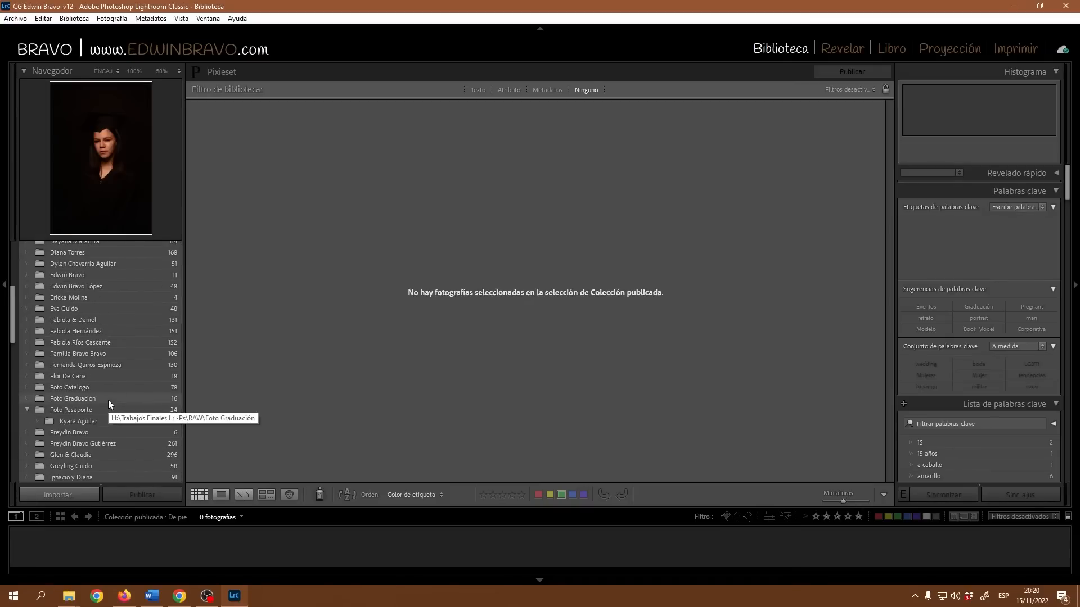
{"action": "left_click", "coordinate": [55, 365]}
{"action": "scroll", "coordinate": [92, 417], "scroll_direction": "down", "scroll_amount": 20}
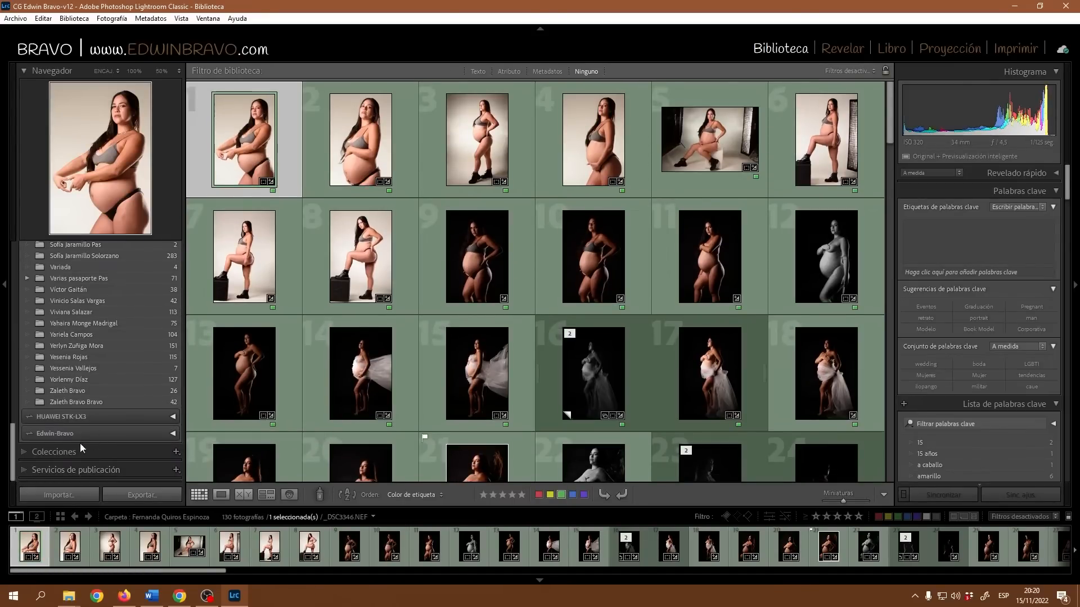
{"action": "left_click", "coordinate": [24, 472]}
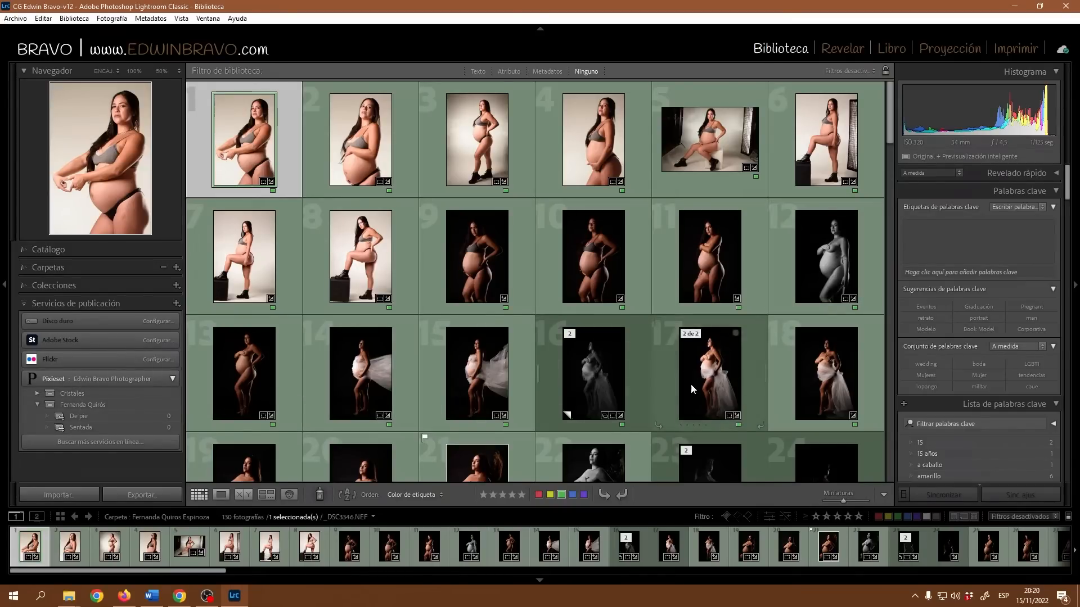
{"action": "scroll", "coordinate": [710, 376], "scroll_direction": "down", "scroll_amount": 2}
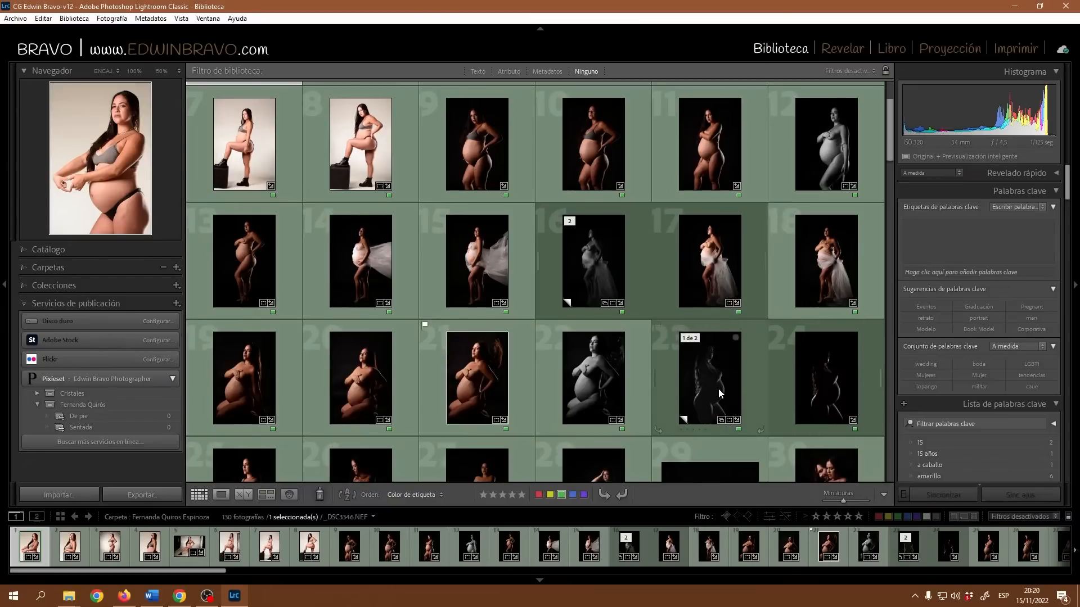
Select photos 23, 24 and 61 and drop them into the De pie set.
{"action": "left_click", "coordinate": [720, 393]}
{"action": "left_click", "coordinate": [839, 384], "text": "shift"}
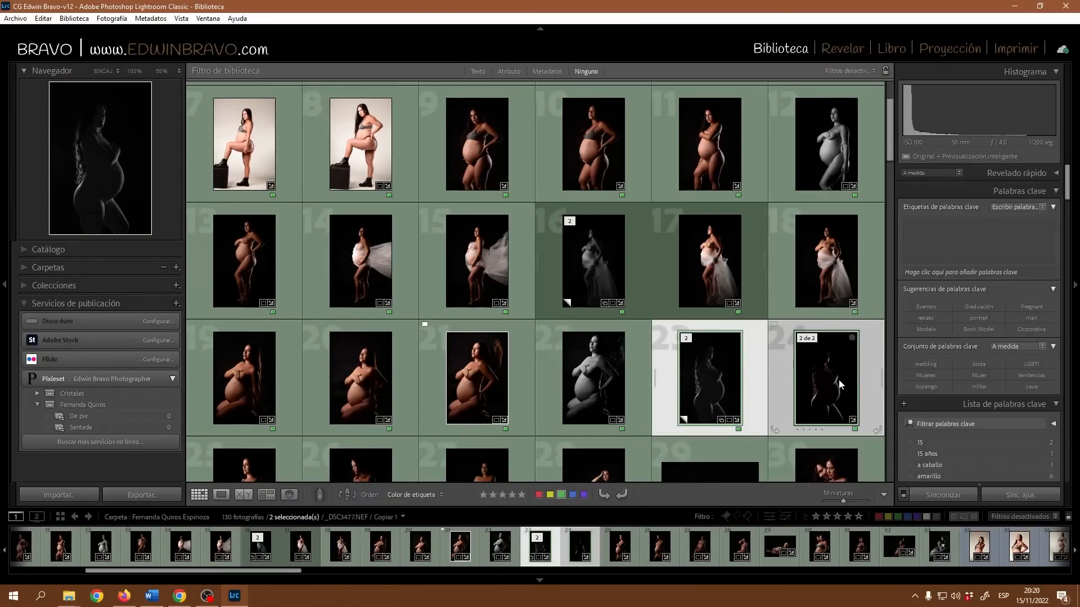
{"action": "scroll", "coordinate": [839, 384], "scroll_direction": "down", "scroll_amount": 2}
{"action": "scroll", "coordinate": [599, 362], "scroll_direction": "down", "scroll_amount": 4}
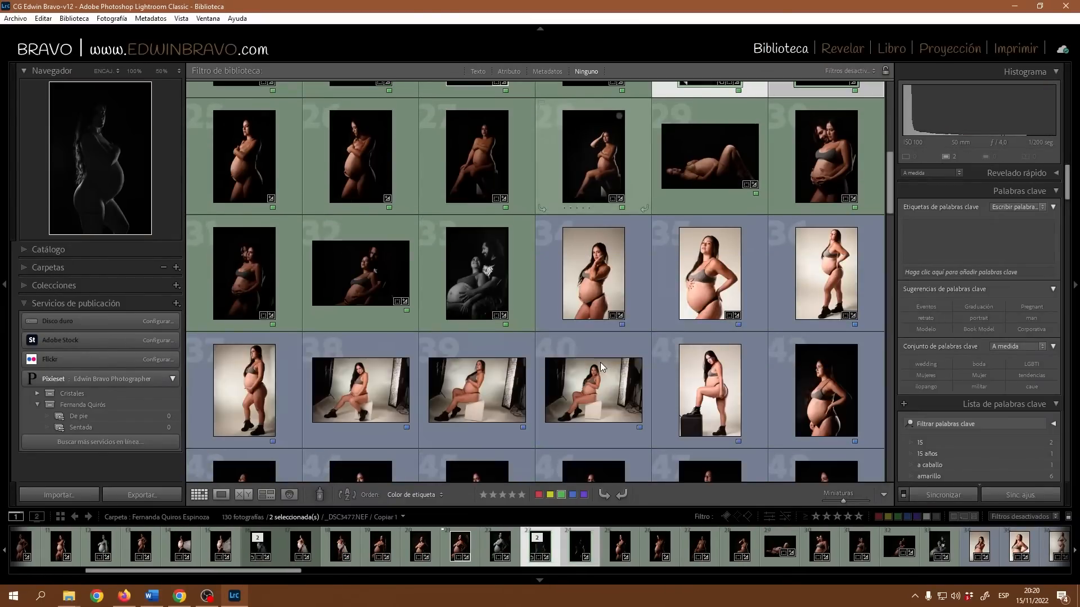
{"action": "scroll", "coordinate": [600, 362], "scroll_direction": "down", "scroll_amount": 2}
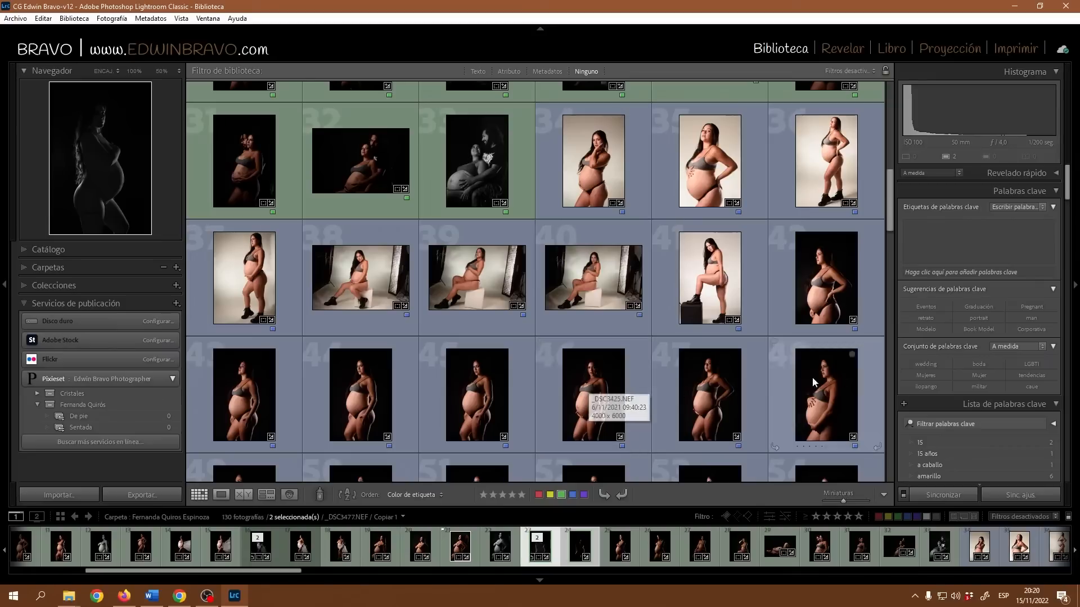
{"action": "scroll", "coordinate": [540, 393], "scroll_direction": "down", "scroll_amount": 6}
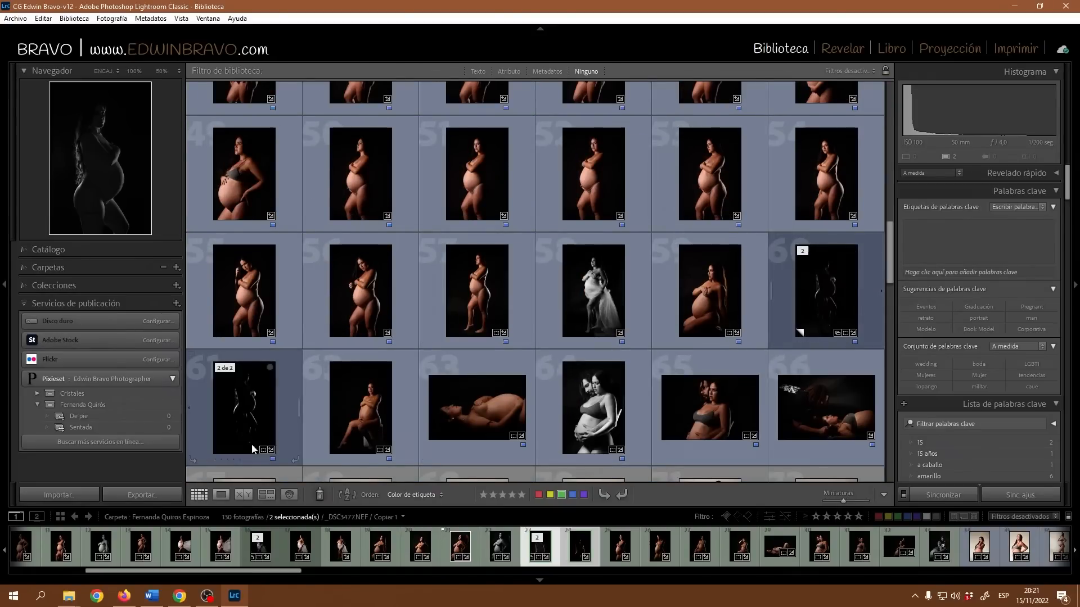
{"action": "left_click", "coordinate": [255, 419], "text": "ctrl"}
{"action": "scroll", "coordinate": [768, 271], "scroll_direction": "up", "scroll_amount": 12}
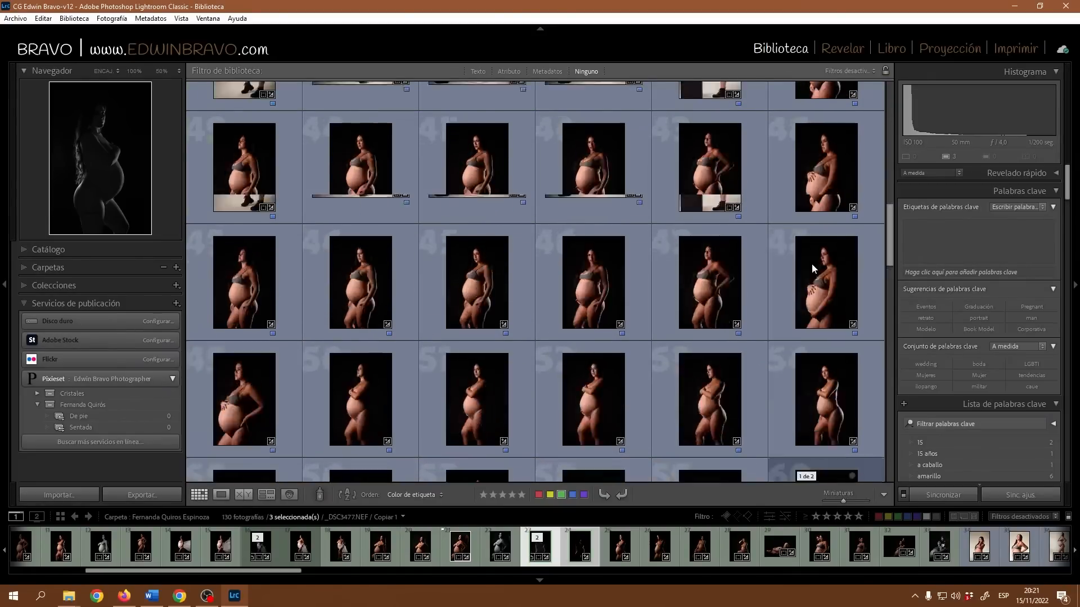
{"action": "scroll", "coordinate": [599, 280], "scroll_direction": "down", "scroll_amount": 6}
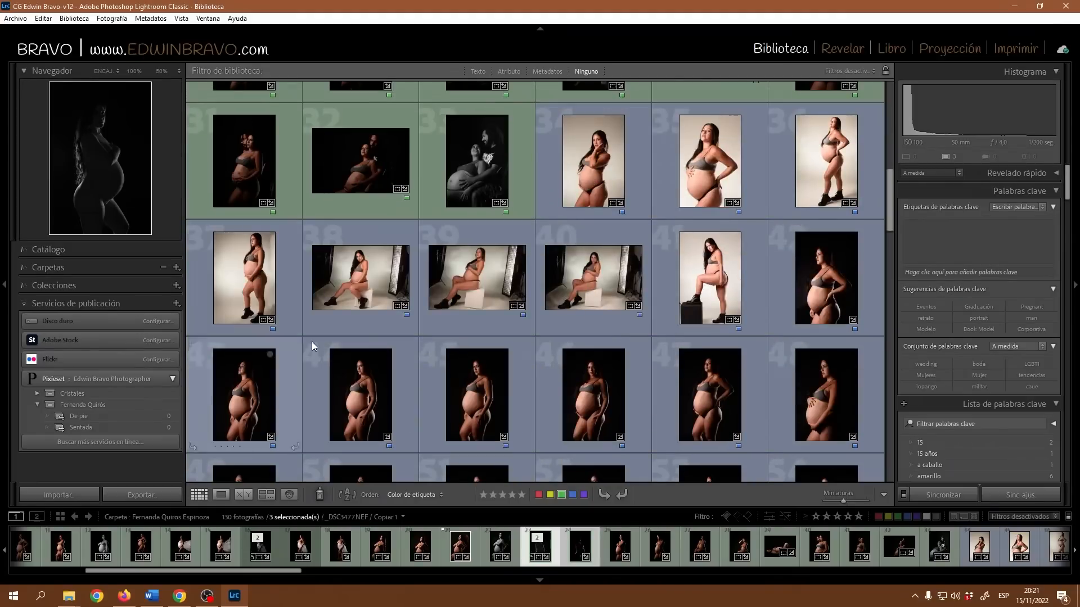
{"action": "scroll", "coordinate": [301, 398], "scroll_direction": "down", "scroll_amount": 6}
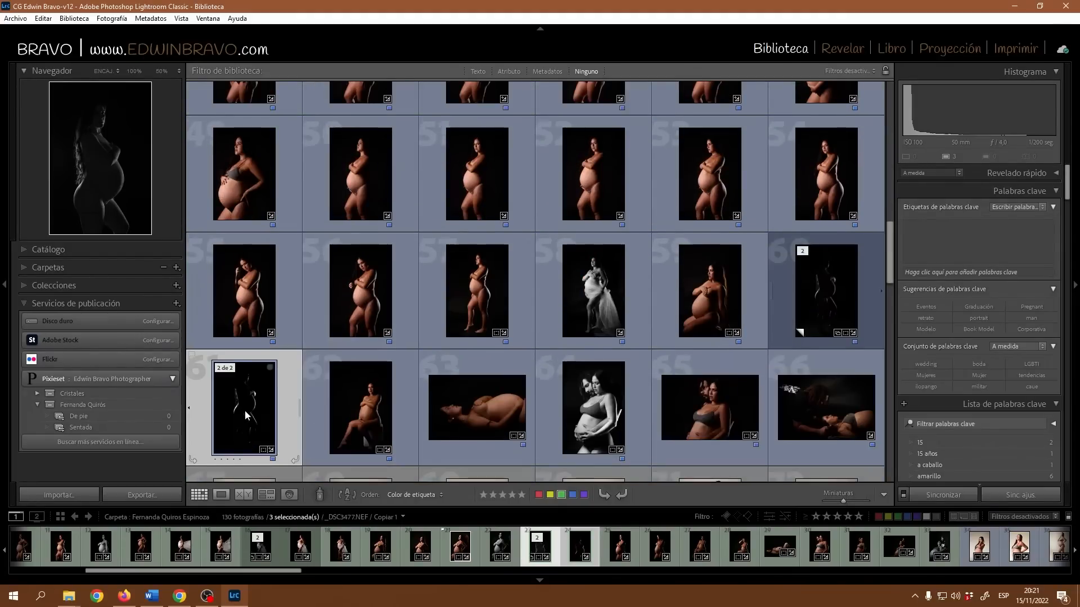
{"action": "left_click_drag", "start_coordinate": [254, 413], "coordinate": [88, 416]}
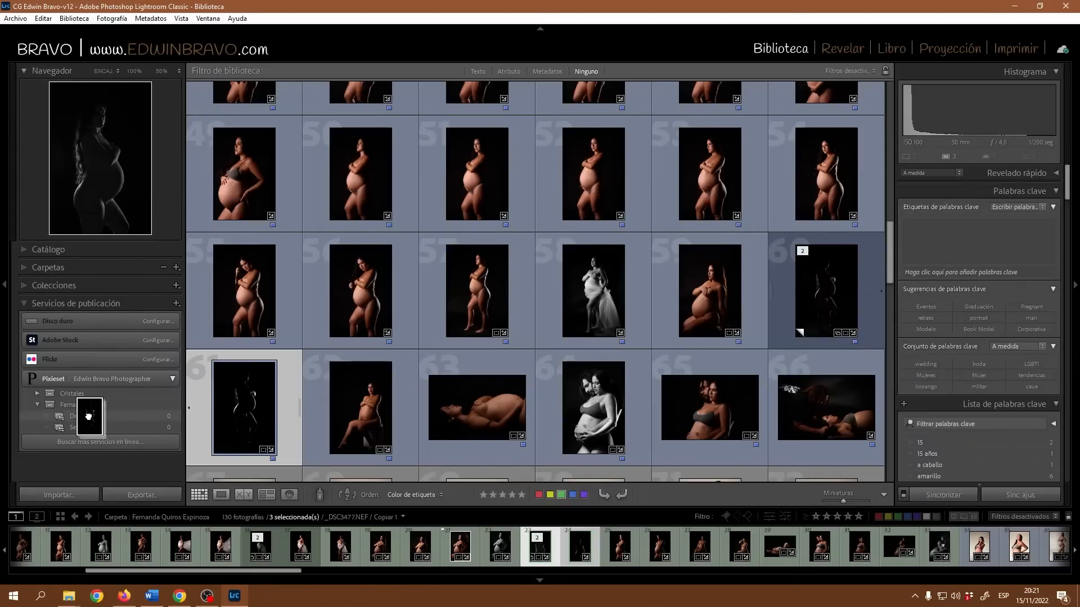
{"action": "left_click_drag", "start_coordinate": [88, 416], "coordinate": [88, 416]}
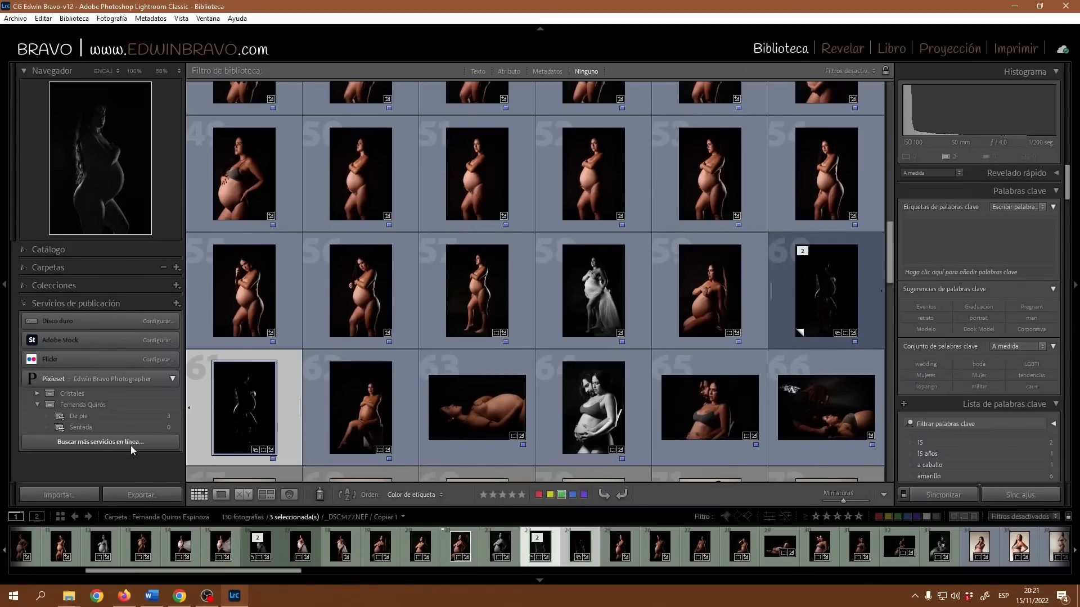
{"action": "left_click", "coordinate": [147, 418]}
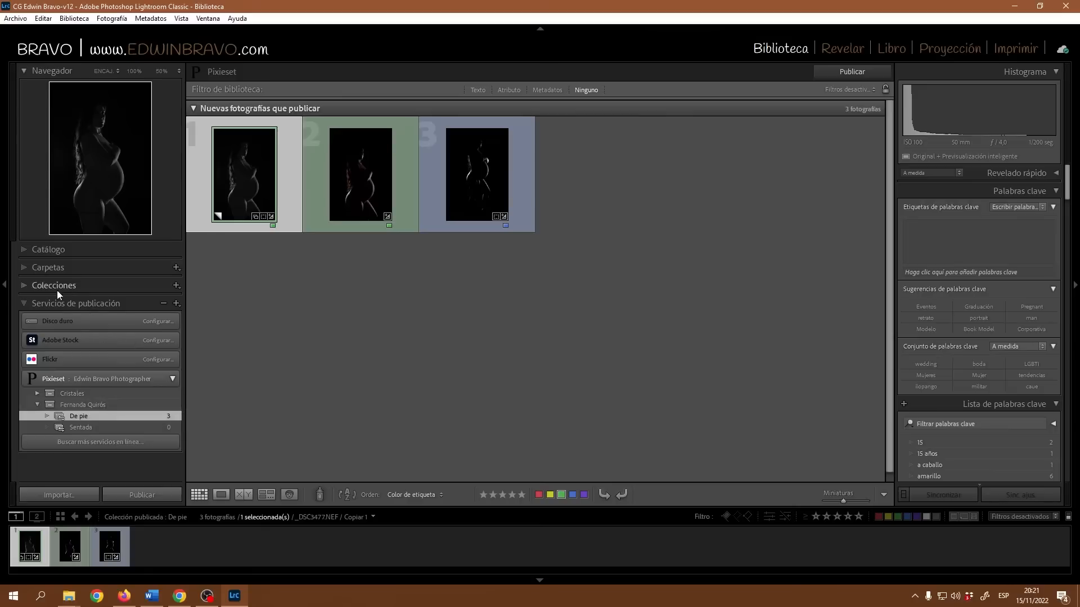
{"action": "left_click", "coordinate": [50, 270]}
{"action": "scroll", "coordinate": [86, 404], "scroll_direction": "down", "scroll_amount": 10}
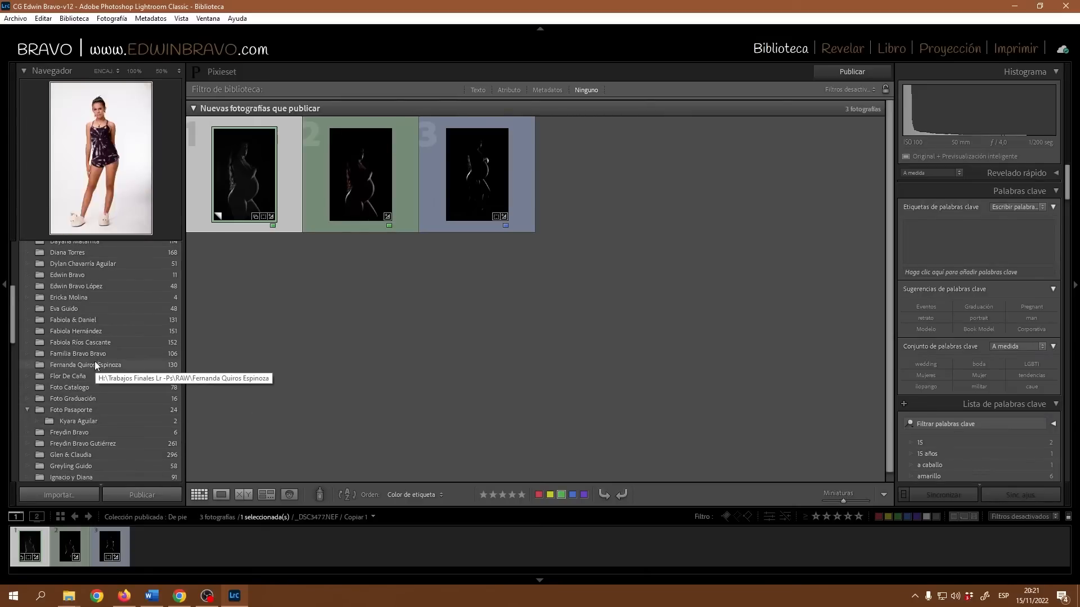
{"action": "left_click", "coordinate": [67, 369]}
{"action": "scroll", "coordinate": [135, 430], "scroll_direction": "down", "scroll_amount": 8}
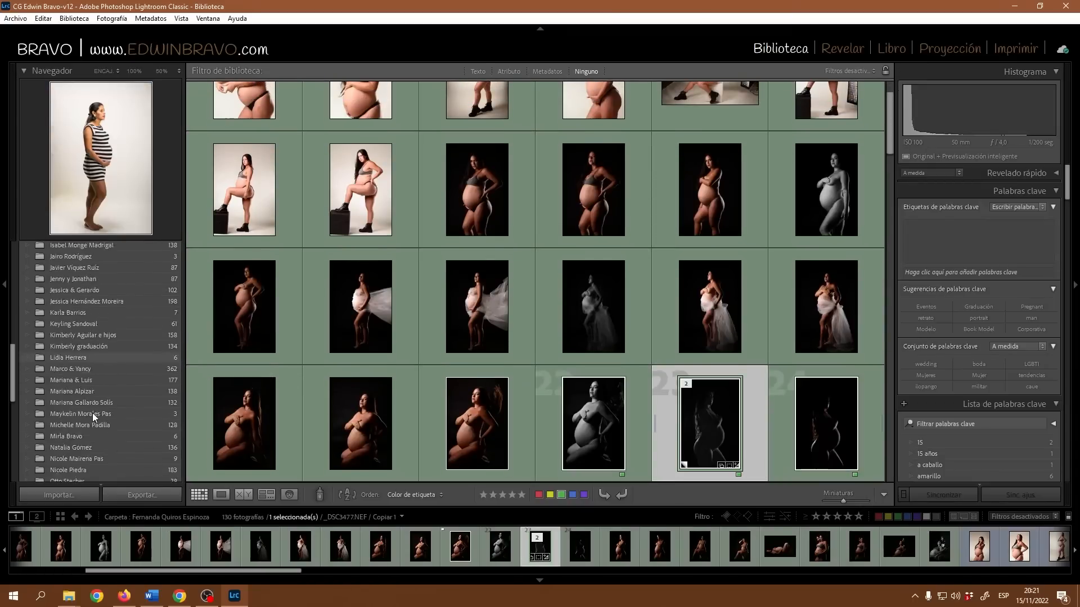
{"action": "scroll", "coordinate": [95, 414], "scroll_direction": "down", "scroll_amount": 5}
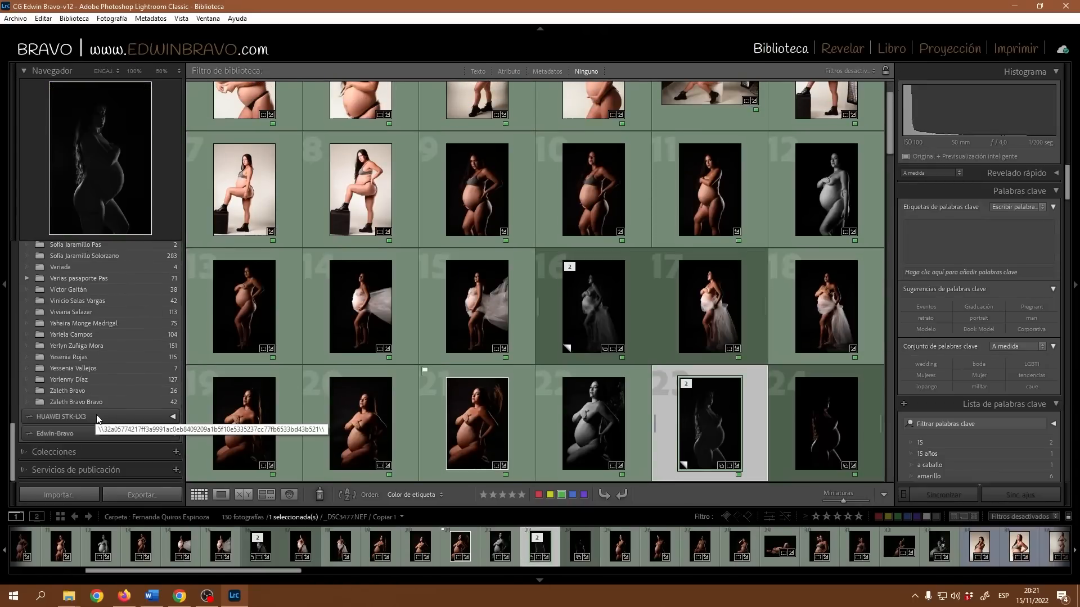
{"action": "left_click", "coordinate": [26, 471]}
{"action": "scroll", "coordinate": [557, 324], "scroll_direction": "down", "scroll_amount": 6}
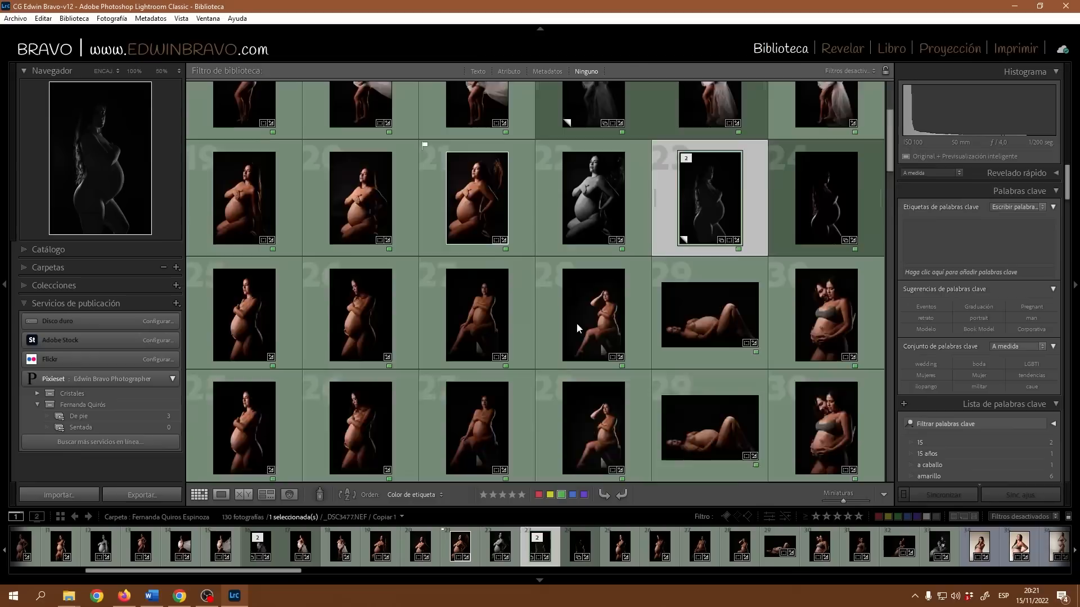
{"action": "scroll", "coordinate": [658, 331], "scroll_direction": "down", "scroll_amount": 6}
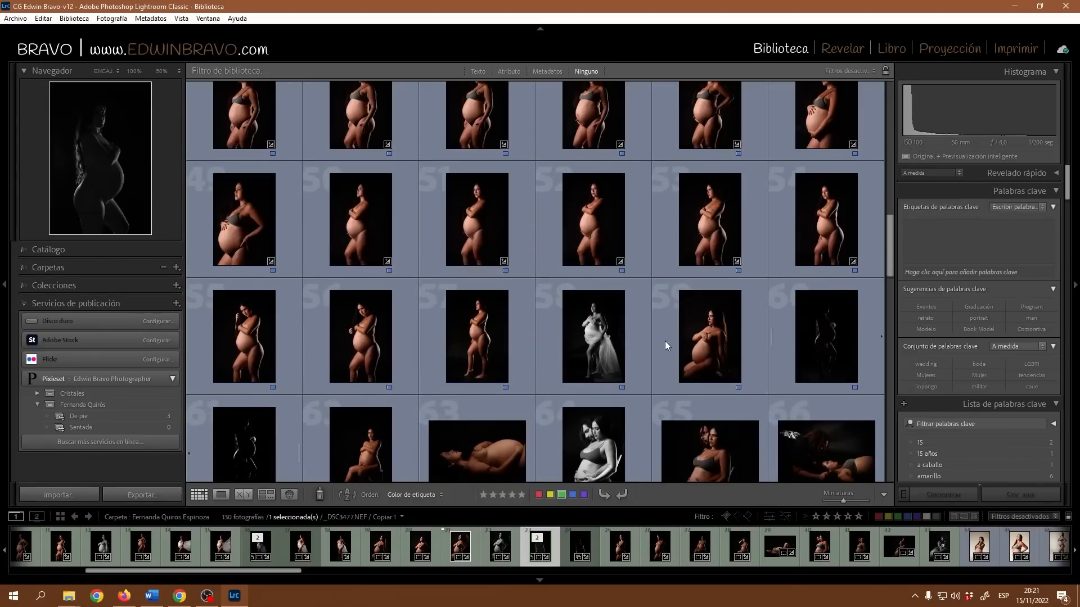
{"action": "scroll", "coordinate": [742, 336], "scroll_direction": "down", "scroll_amount": 6}
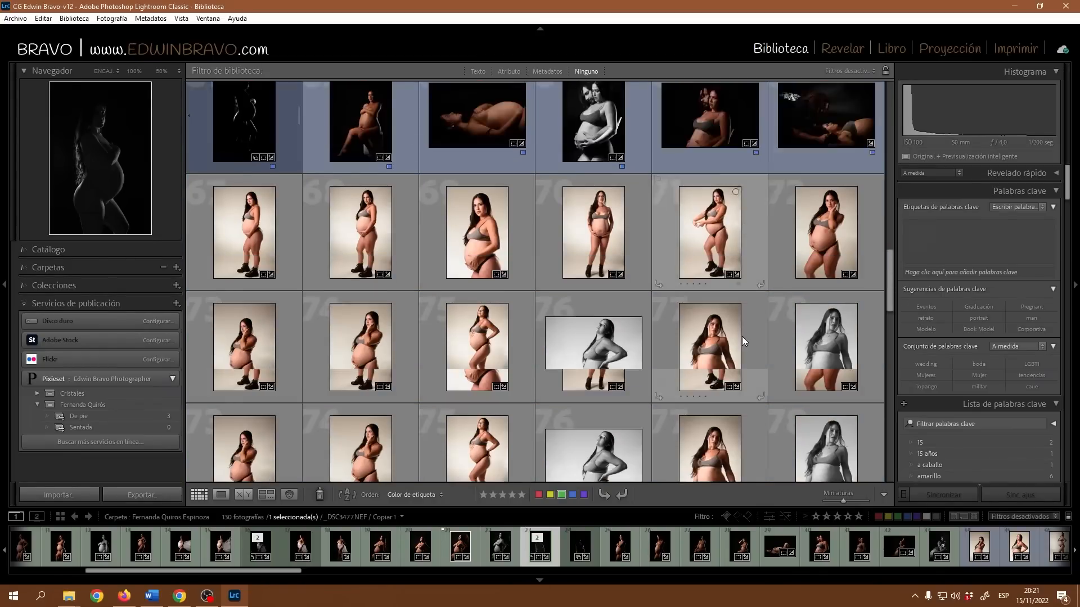
{"action": "scroll", "coordinate": [734, 334], "scroll_direction": "down", "scroll_amount": 8}
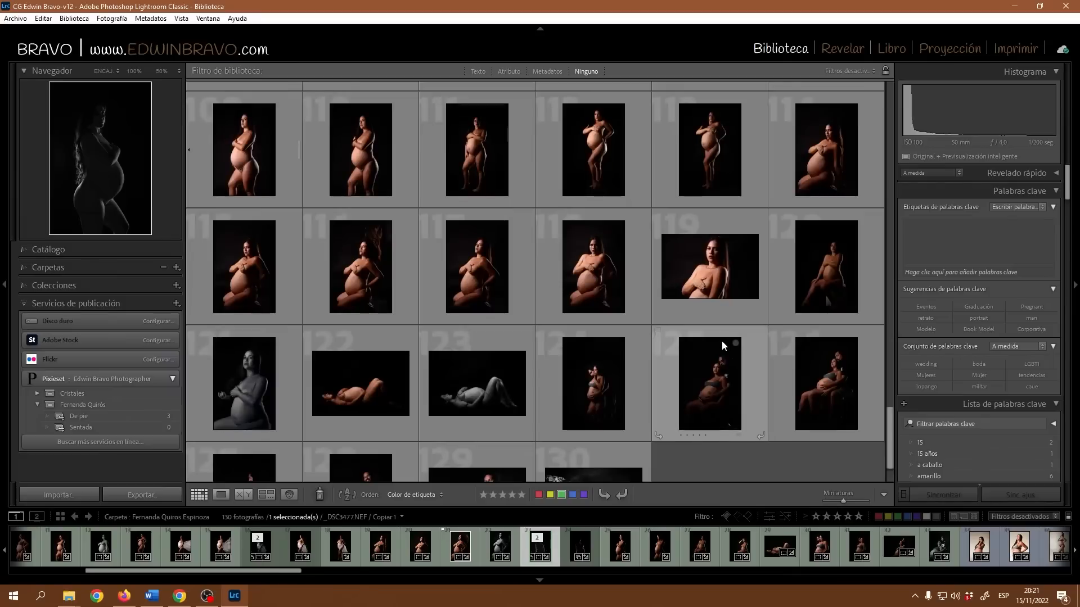
Select photos 121, 120, 21, 22 and 19 and drag them into the Sentada set.
{"action": "left_click", "coordinate": [253, 396]}
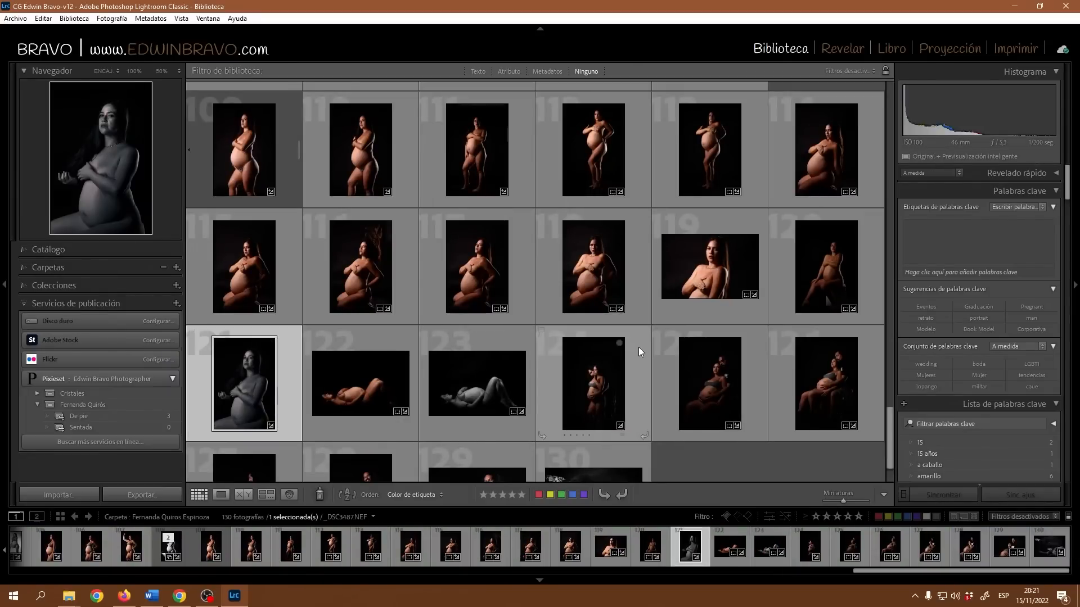
{"action": "left_click", "coordinate": [836, 269], "text": "ctrl"}
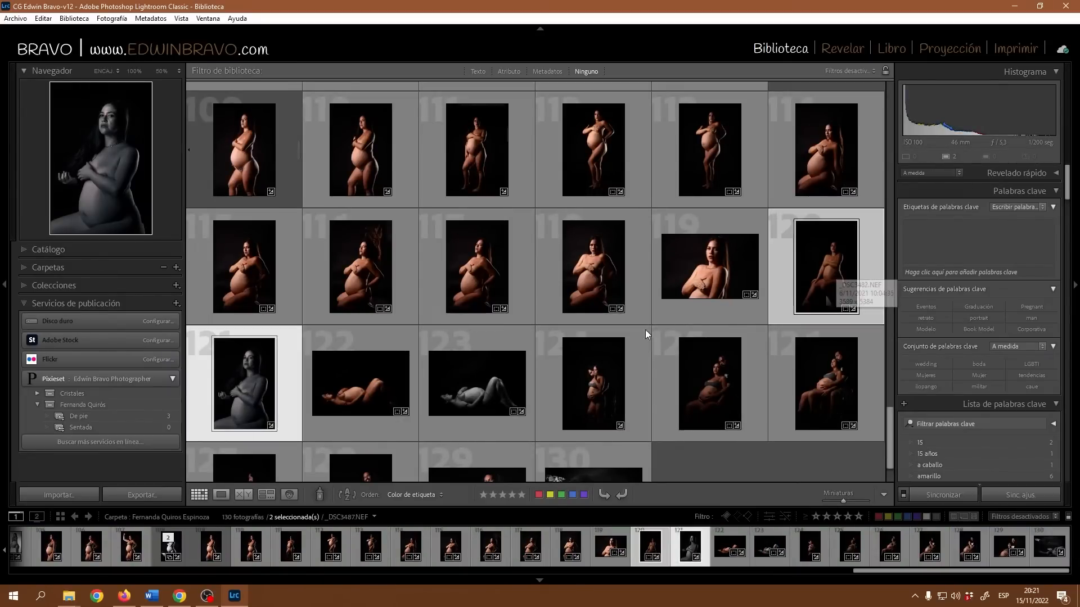
{"action": "scroll", "coordinate": [629, 338], "scroll_direction": "down", "scroll_amount": 1}
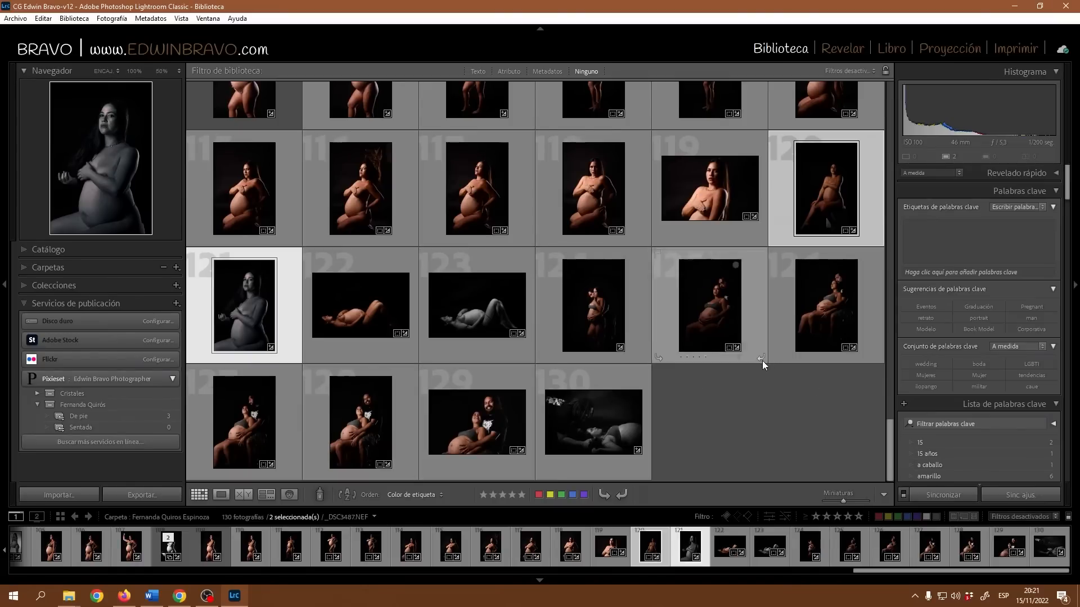
{"action": "scroll", "coordinate": [761, 360], "scroll_direction": "up", "scroll_amount": 2}
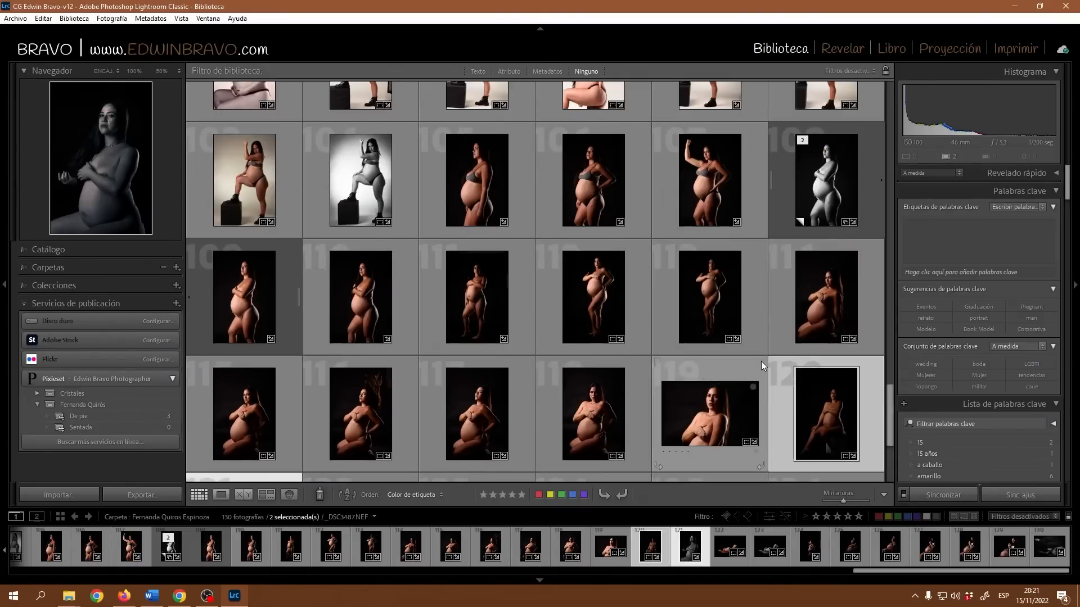
{"action": "scroll", "coordinate": [761, 327], "scroll_direction": "up", "scroll_amount": 8}
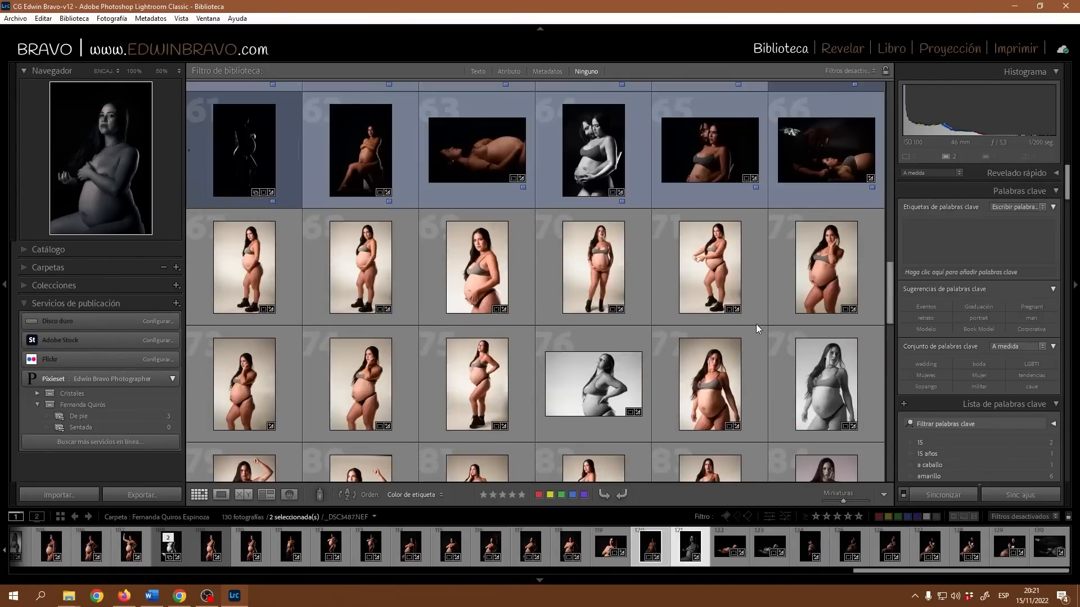
{"action": "scroll", "coordinate": [808, 268], "scroll_direction": "up", "scroll_amount": 5}
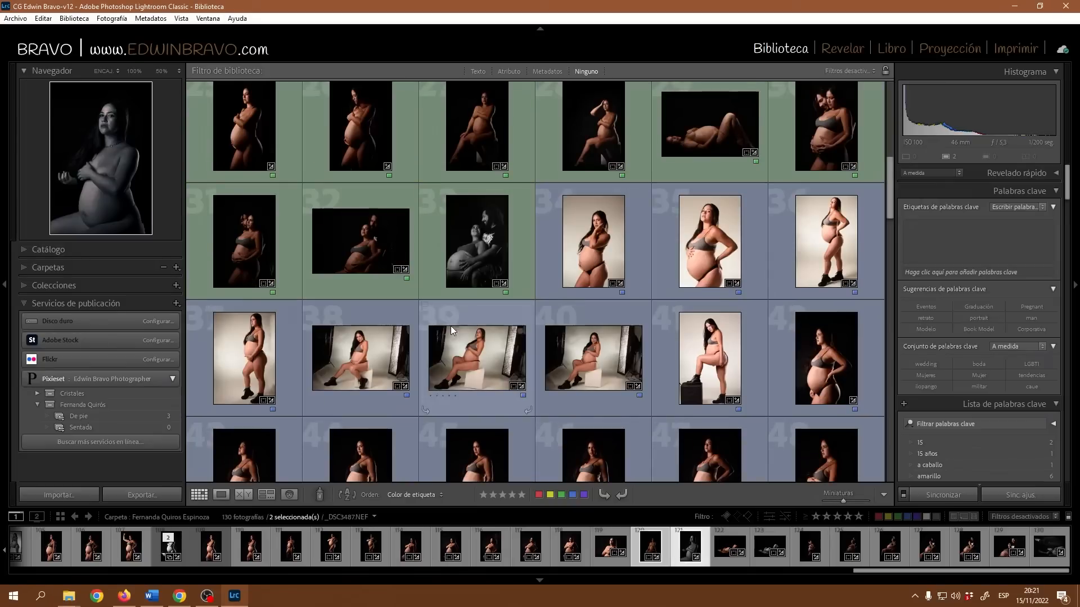
{"action": "scroll", "coordinate": [438, 293], "scroll_direction": "up", "scroll_amount": 1}
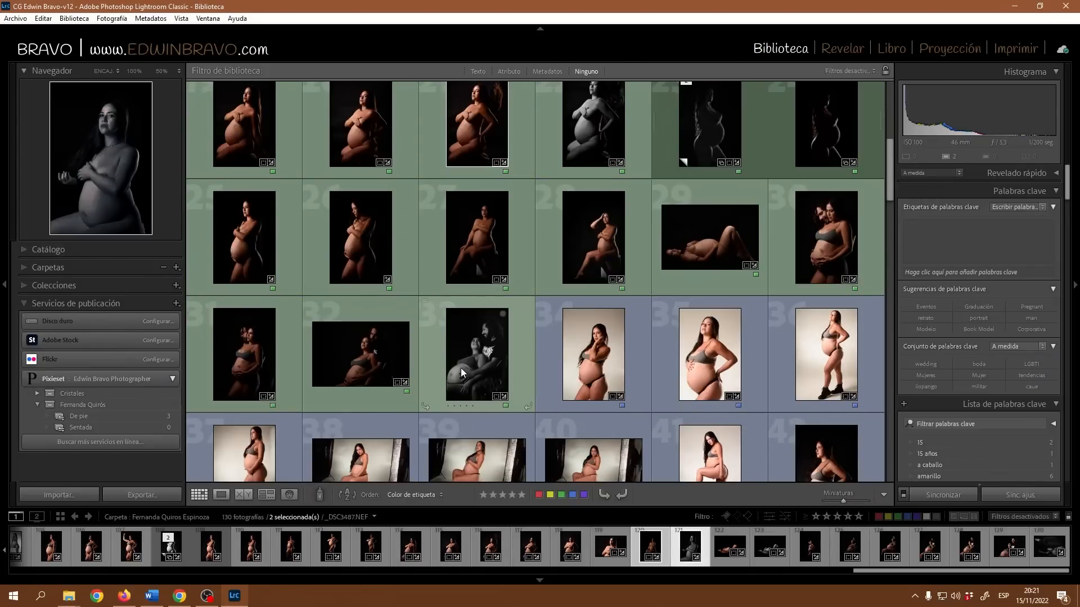
{"action": "scroll", "coordinate": [461, 372], "scroll_direction": "up", "scroll_amount": 1}
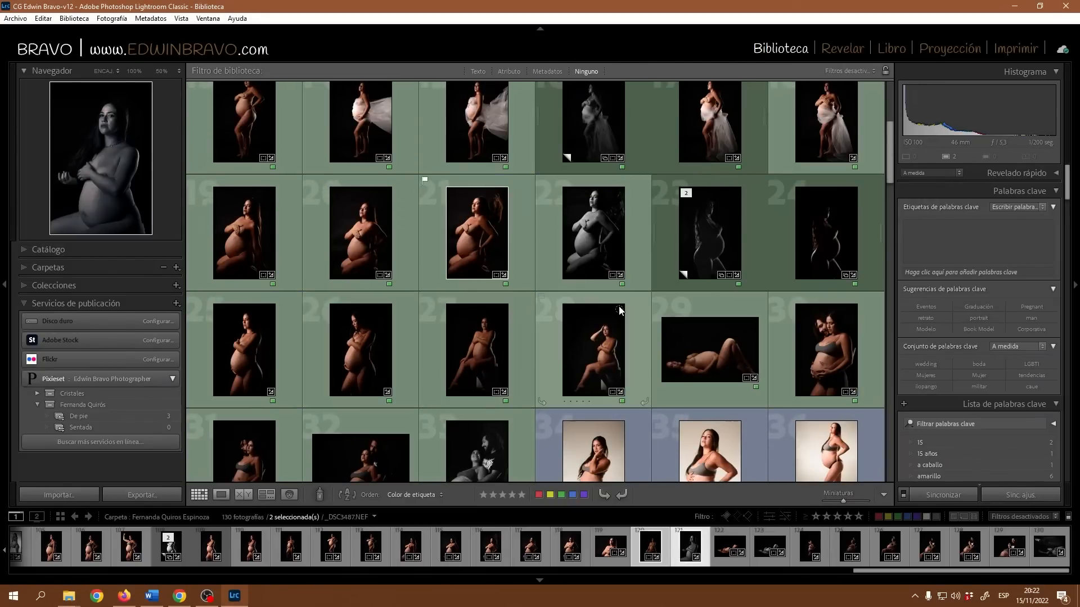
{"action": "left_click", "coordinate": [601, 228], "text": "ctrl"}
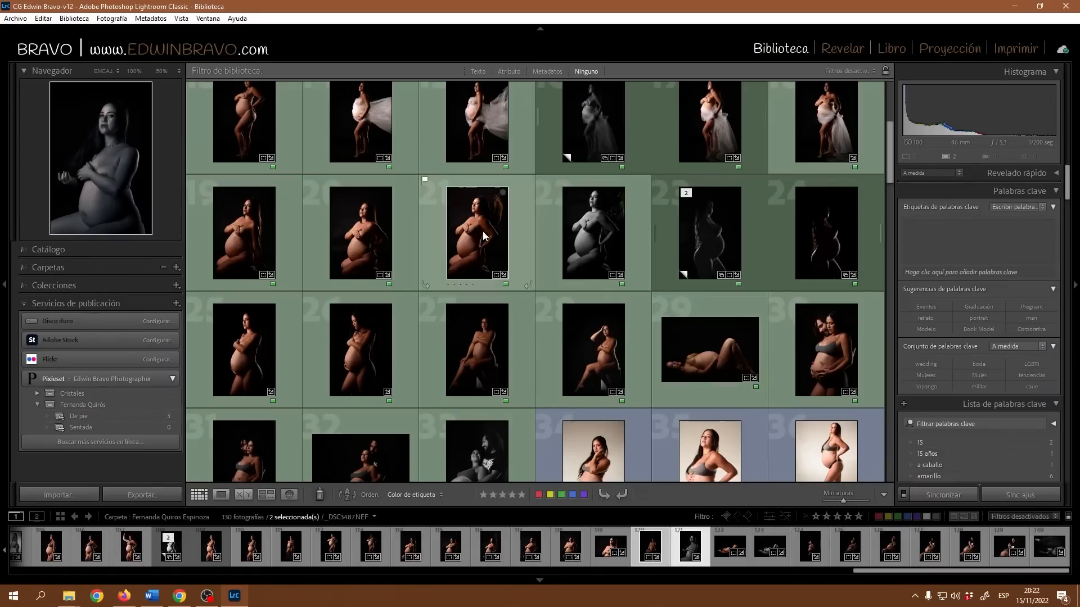
{"action": "left_click", "coordinate": [492, 241], "text": "ctrl"}
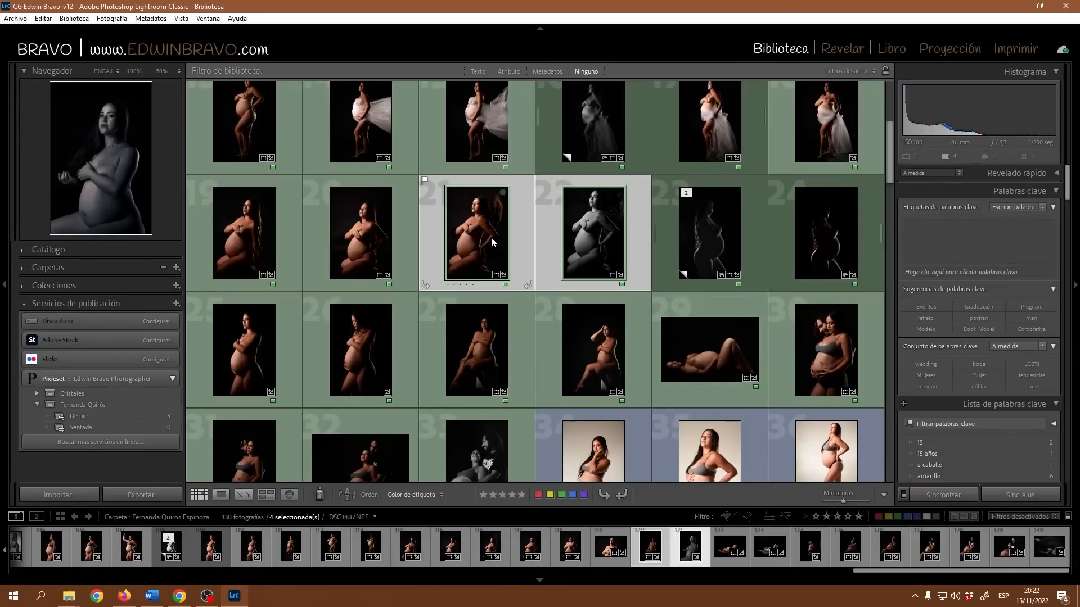
{"action": "left_click", "coordinate": [241, 234], "text": "ctrl"}
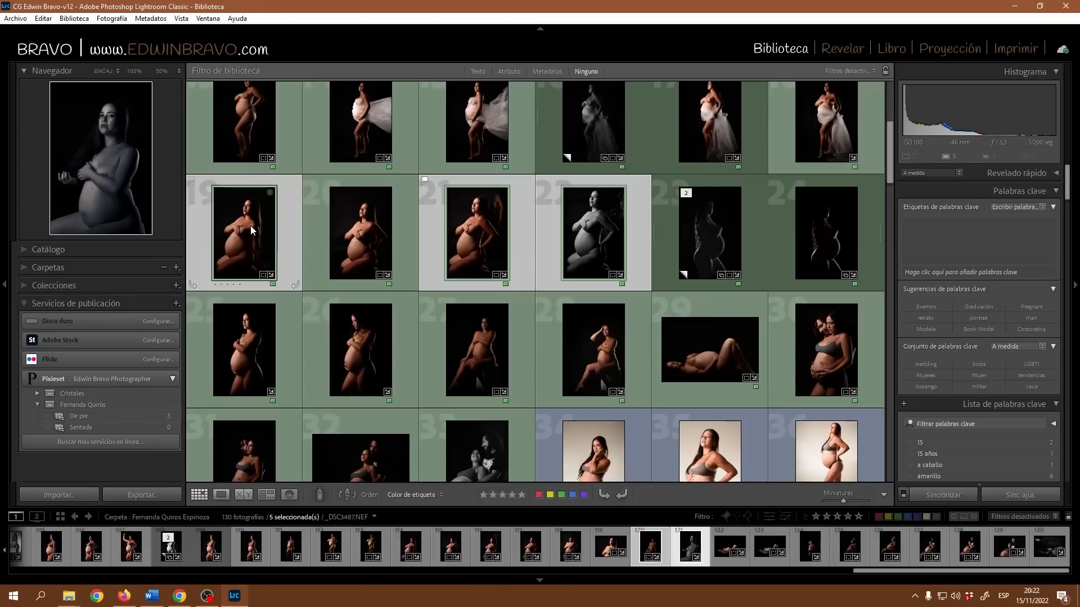
{"action": "left_click_drag", "start_coordinate": [250, 235], "coordinate": [86, 430]}
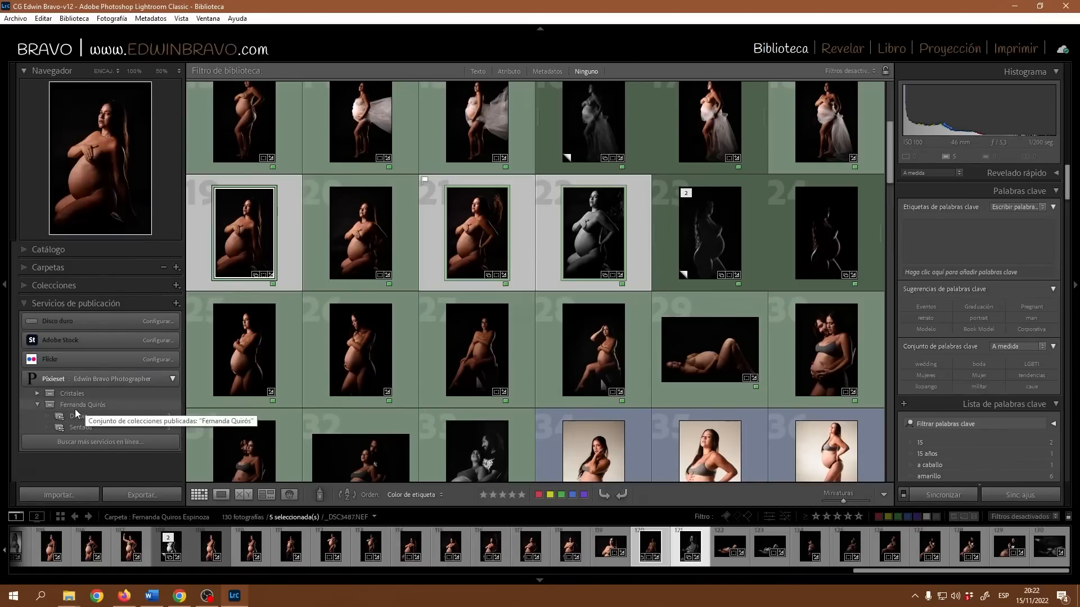
Publish the client's 8-photo collection set to Pixieset and switch to the browser.
{"action": "left_click", "coordinate": [89, 405]}
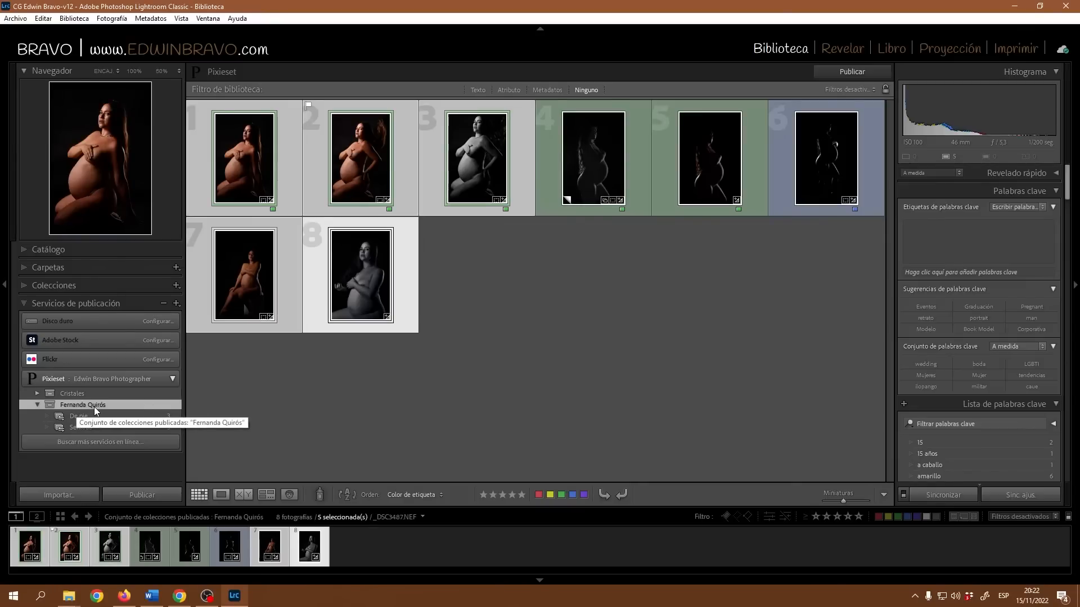
{"action": "left_click", "coordinate": [78, 417]}
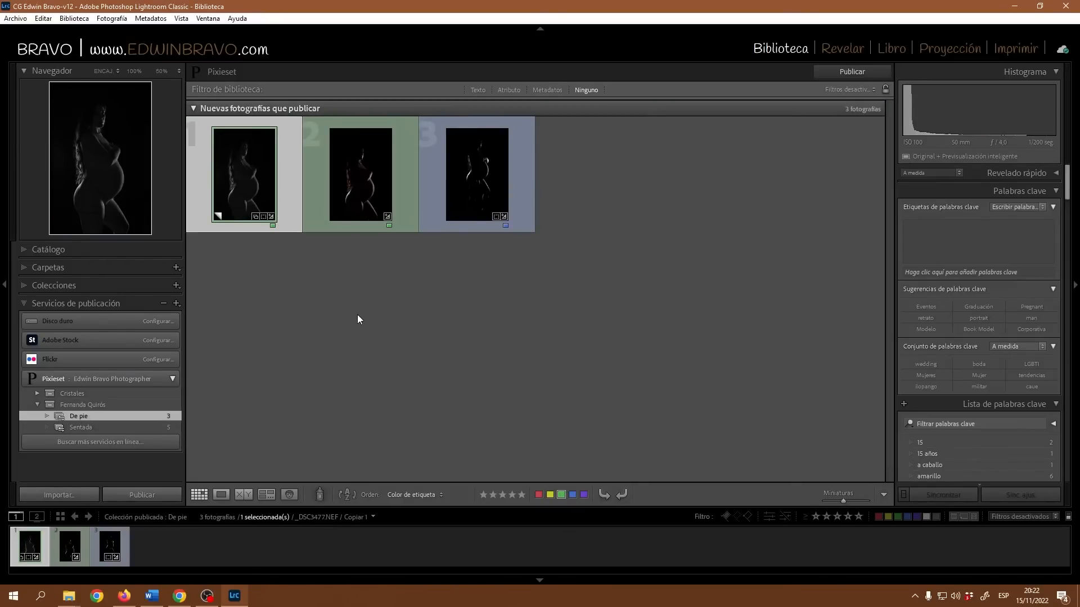
{"action": "left_click", "coordinate": [89, 405]}
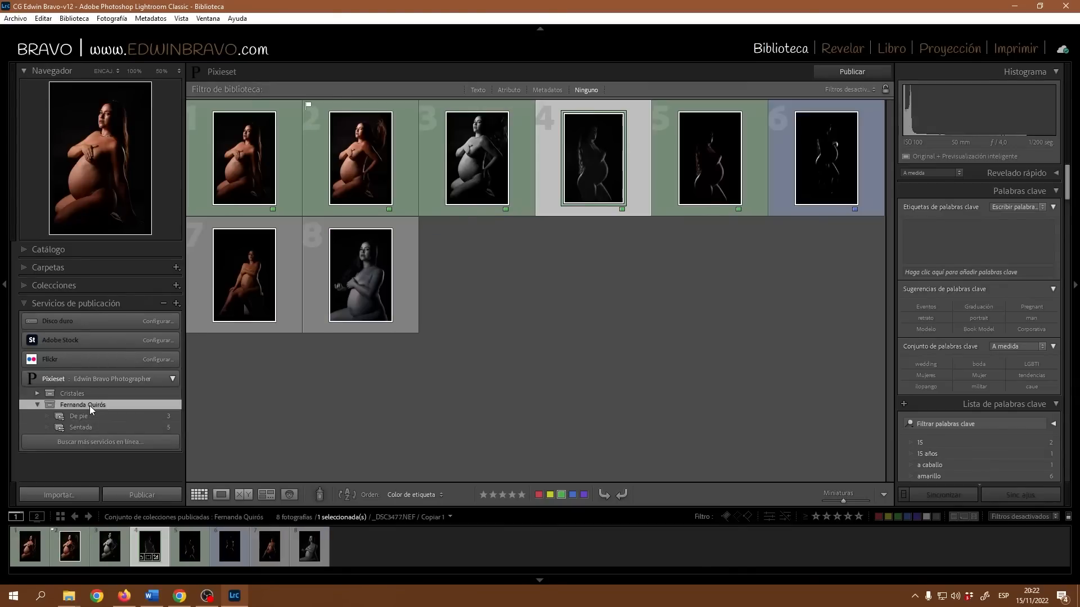
{"action": "left_click", "coordinate": [133, 494]}
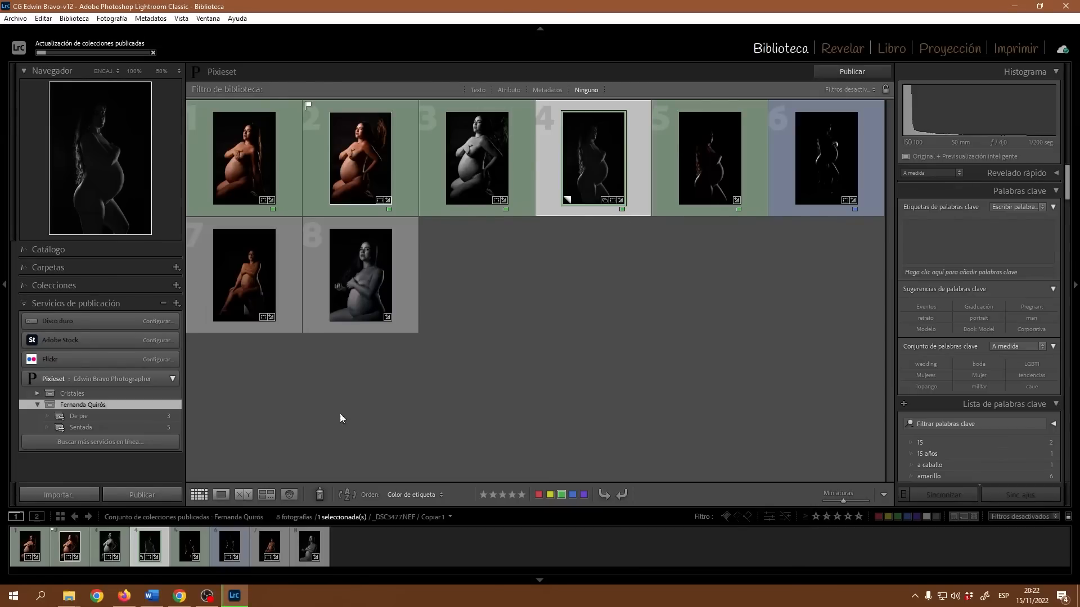
{"action": "left_click", "coordinate": [179, 596]}
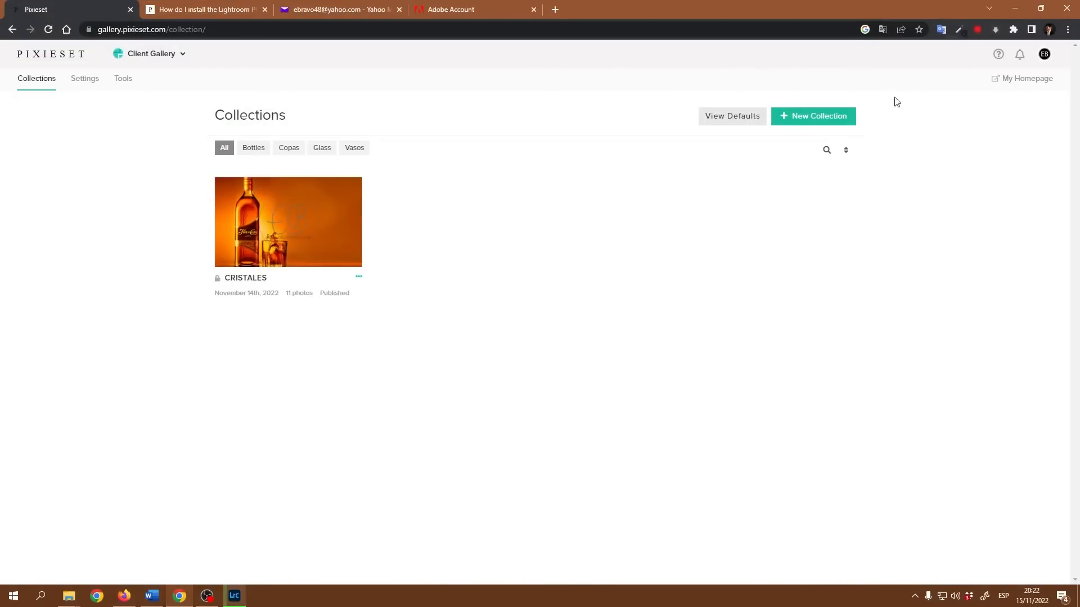
Bring Lightroom back to watch the Pixieset upload finish, then minimize it.
{"action": "left_click", "coordinate": [235, 596]}
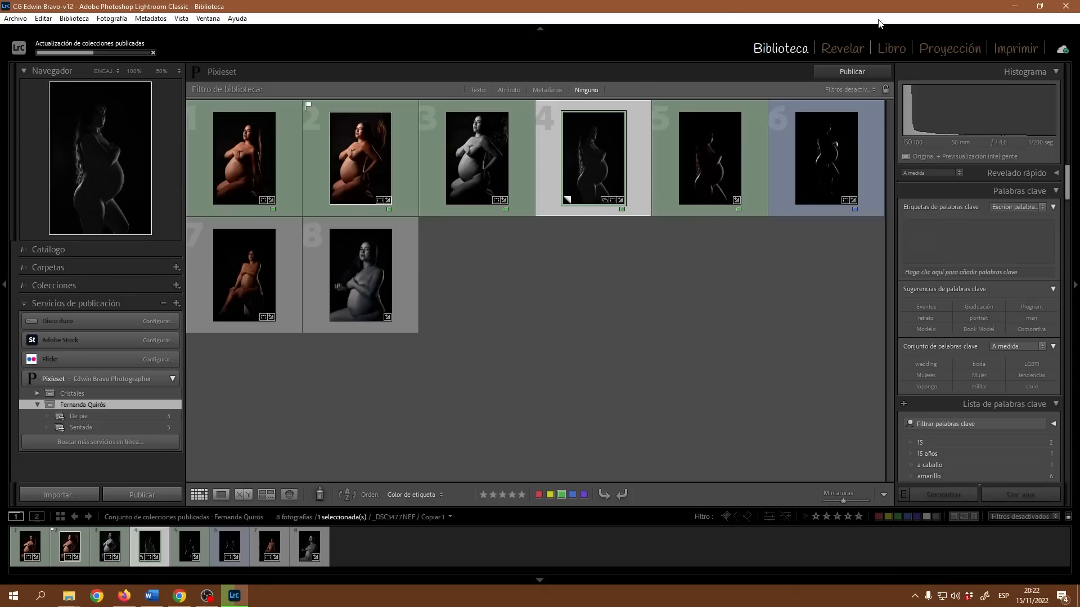
{"action": "left_click", "coordinate": [1039, 6]}
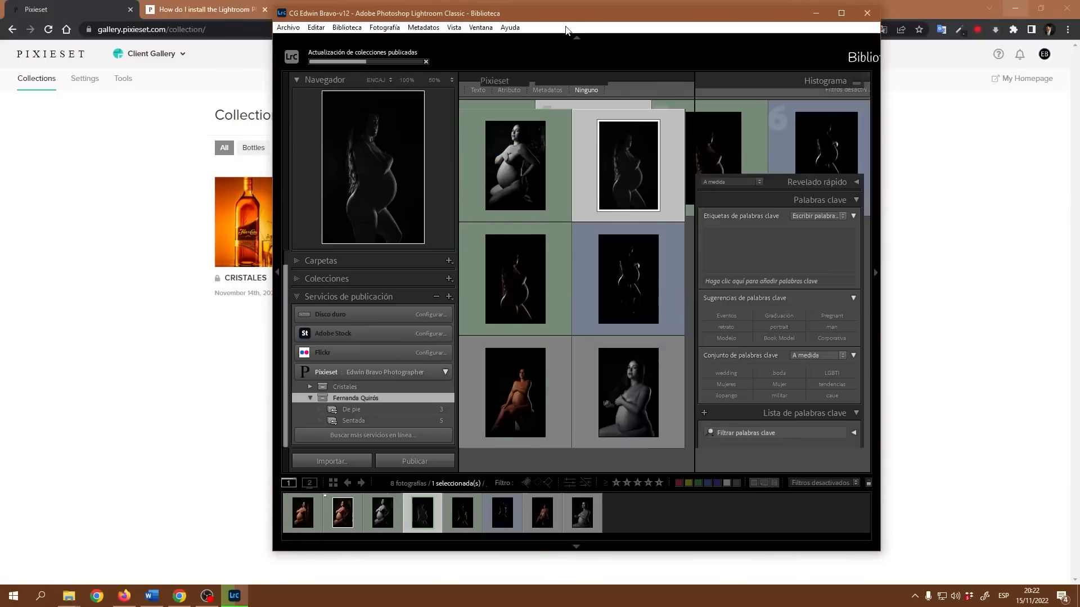
{"action": "left_click_drag", "start_coordinate": [572, 12], "coordinate": [758, 58]}
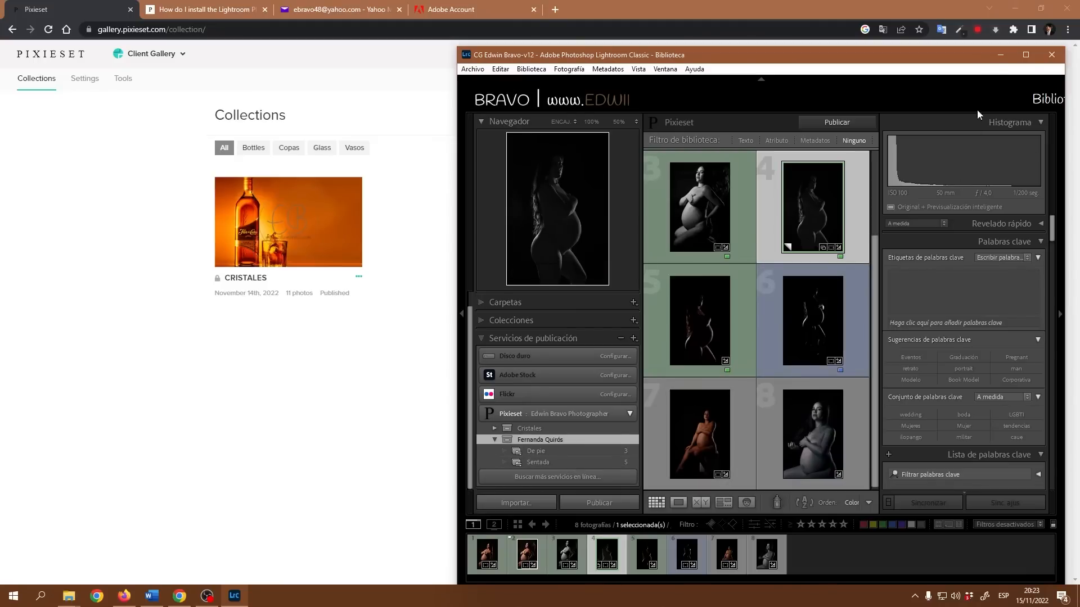
{"action": "left_click", "coordinate": [1025, 54]}
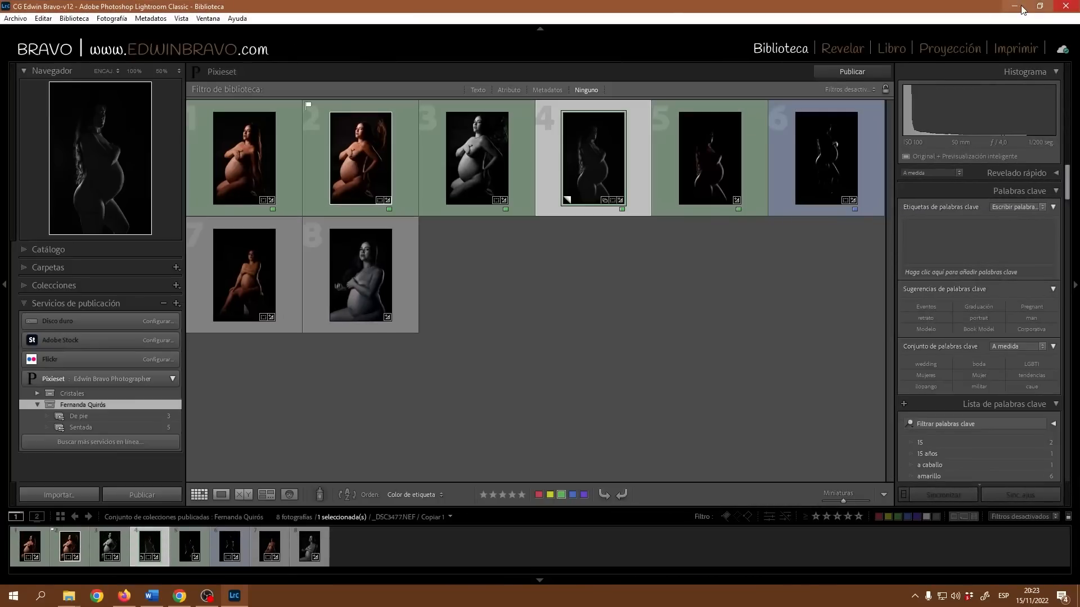
{"action": "left_click", "coordinate": [1013, 6]}
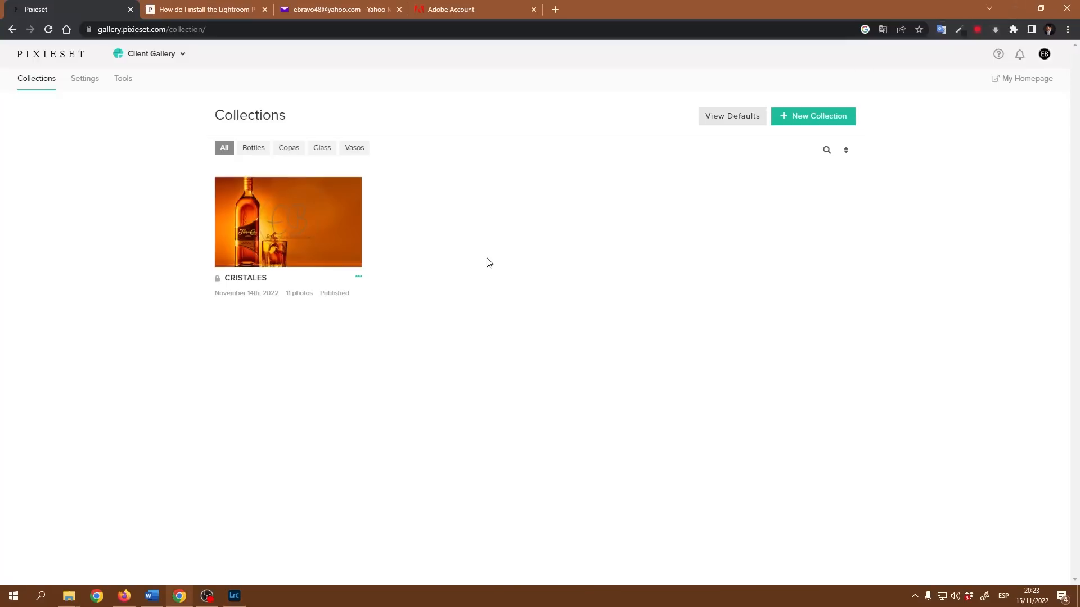
Reload Pixieset's Collections page and open the newly published client collection.
{"action": "left_click", "coordinate": [52, 26]}
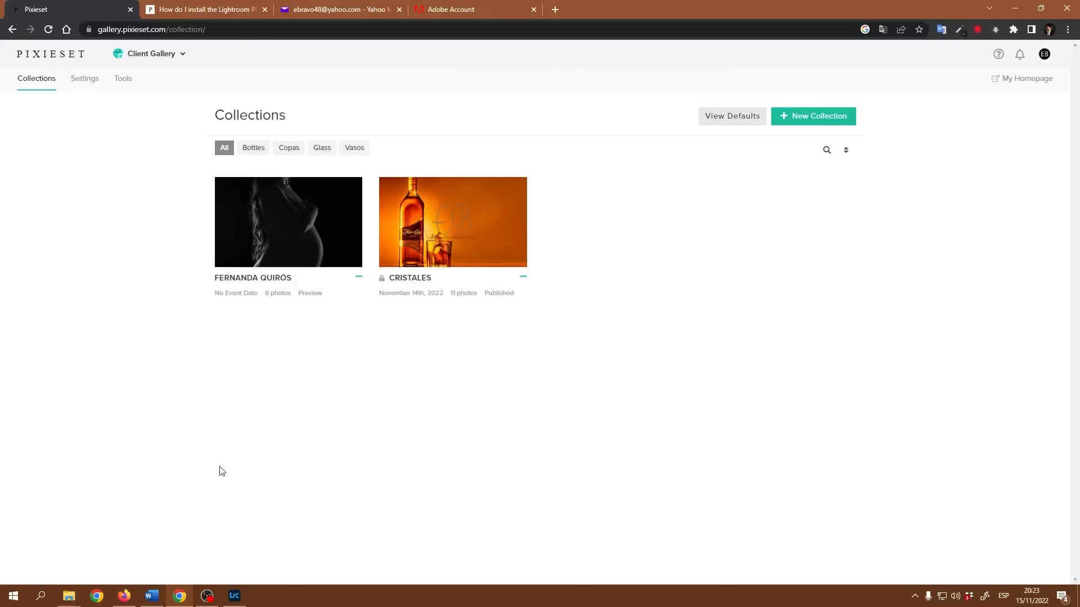
{"action": "left_click", "coordinate": [308, 239]}
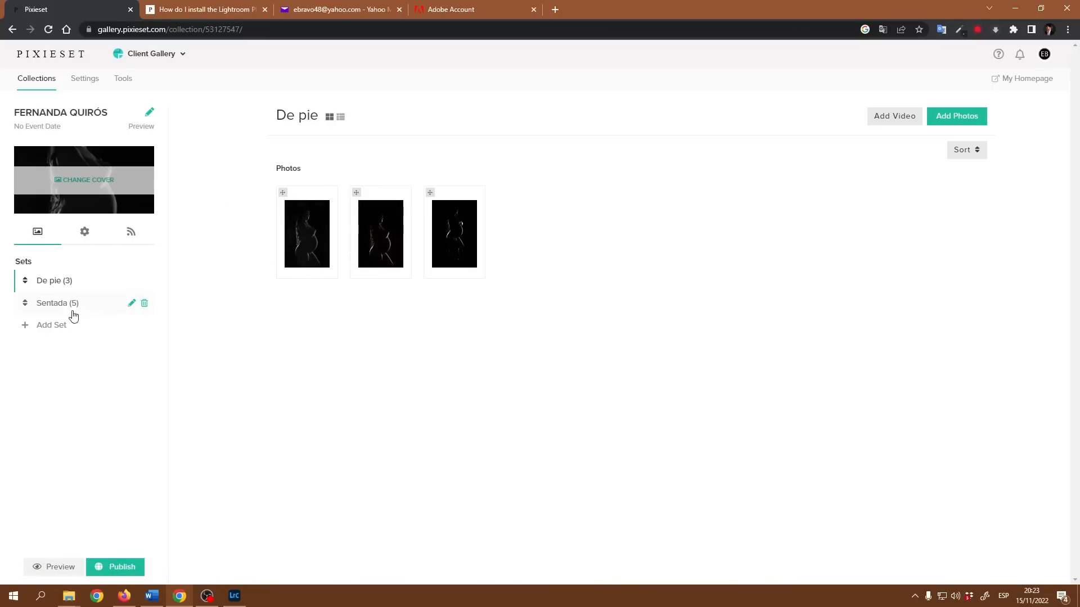
View the Sentada set's photos and bring up the collection's general settings.
{"action": "left_click", "coordinate": [71, 303]}
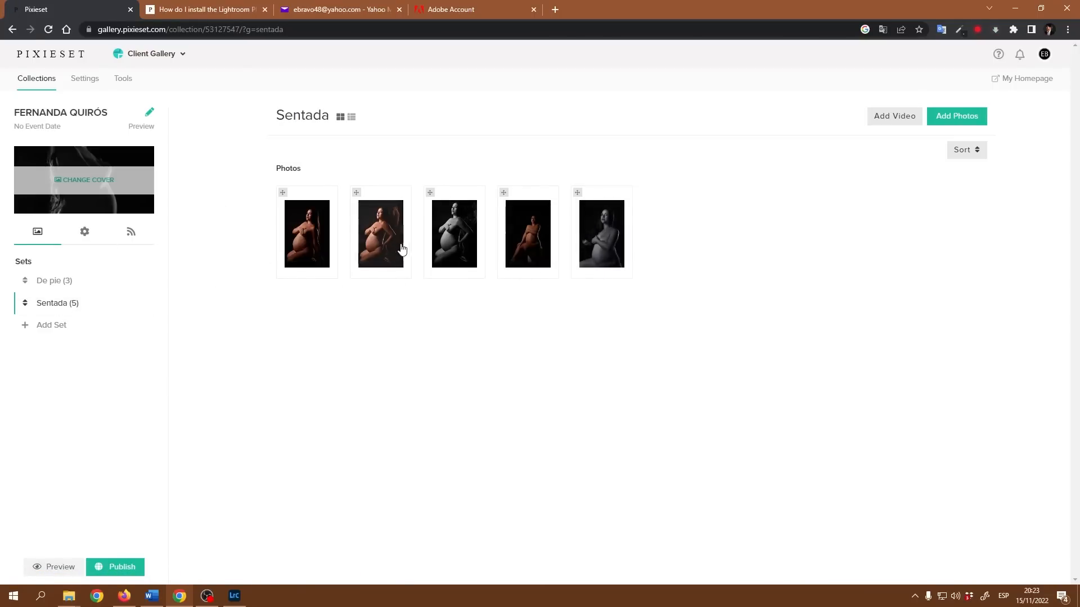
{"action": "left_click", "coordinate": [608, 236]}
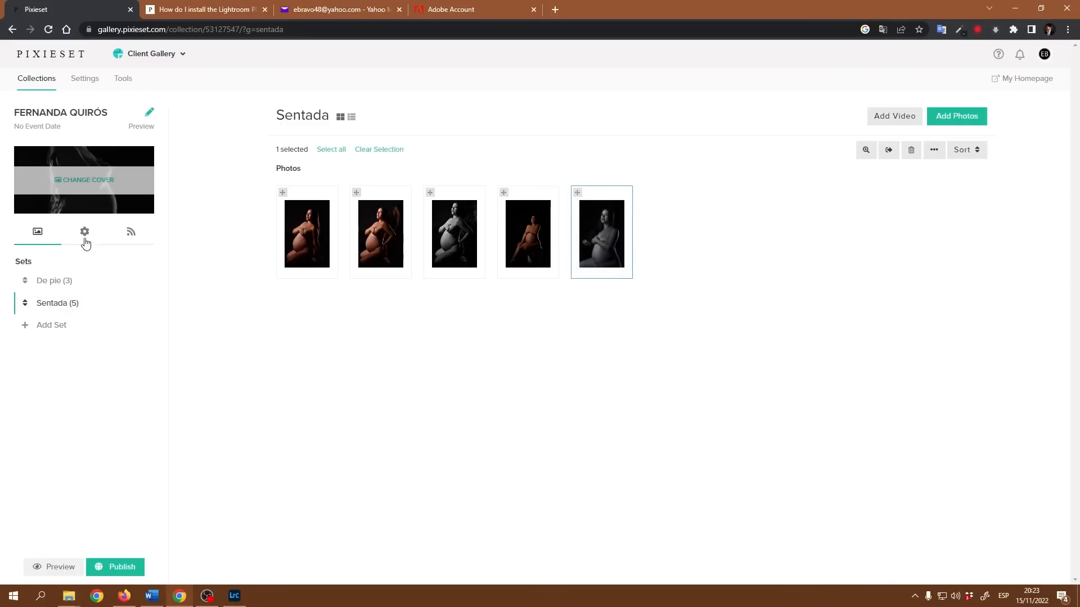
{"action": "left_click", "coordinate": [85, 234]}
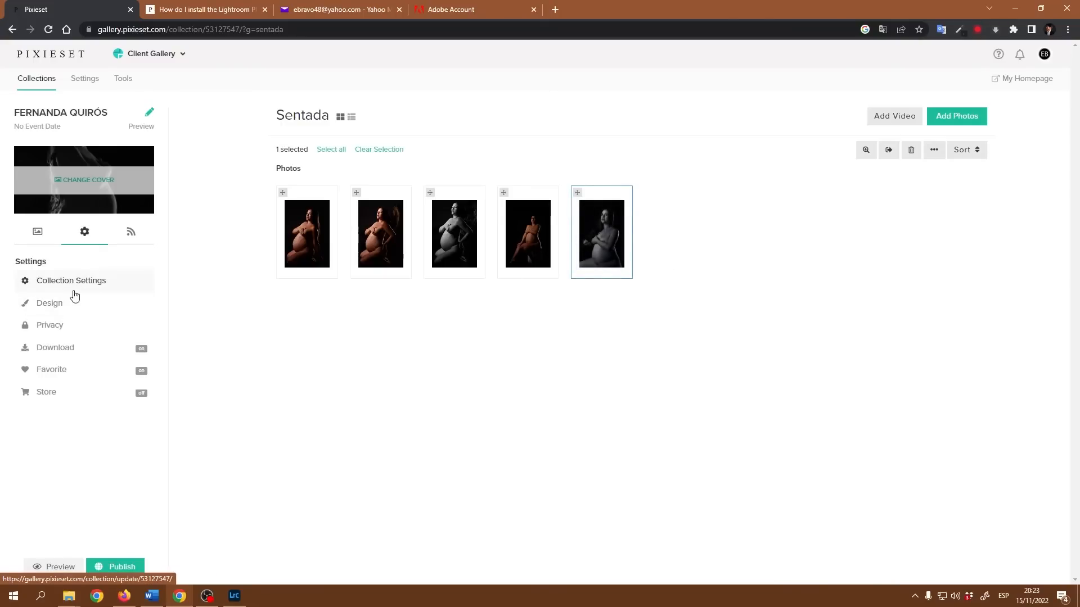
{"action": "left_click", "coordinate": [89, 286]}
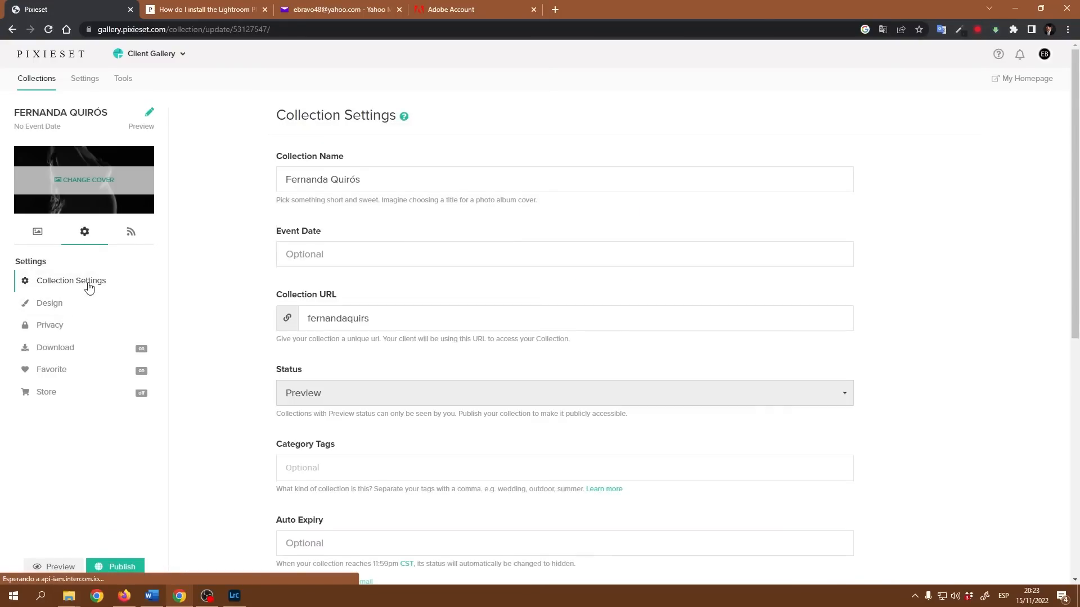
{"action": "left_click", "coordinate": [38, 235]}
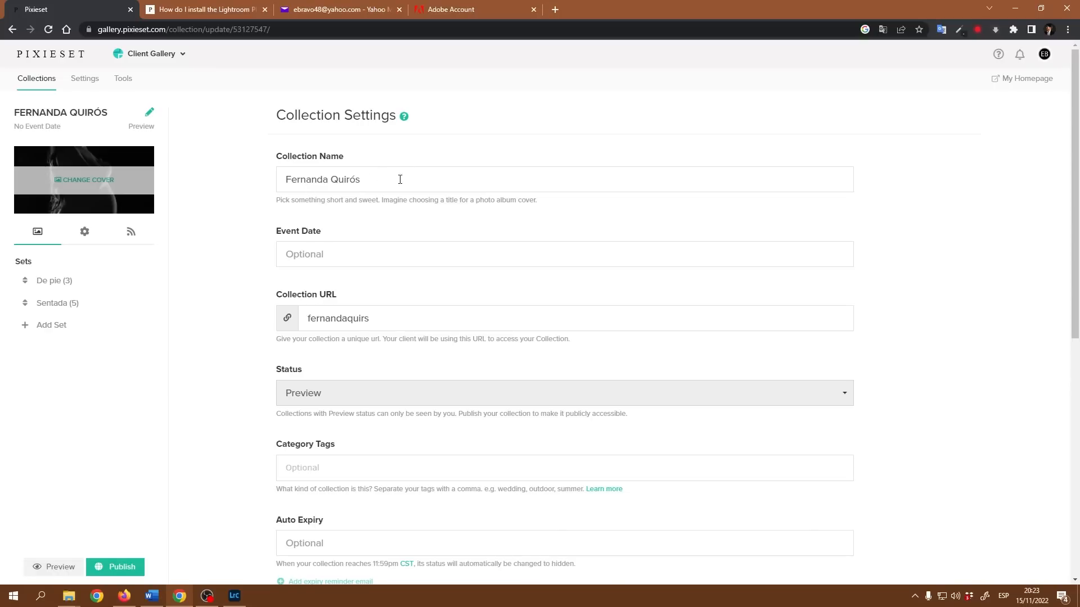
Turn off social sharing buttons and set the collection language to Spanish.
{"action": "scroll", "coordinate": [378, 210], "scroll_direction": "down", "scroll_amount": 6}
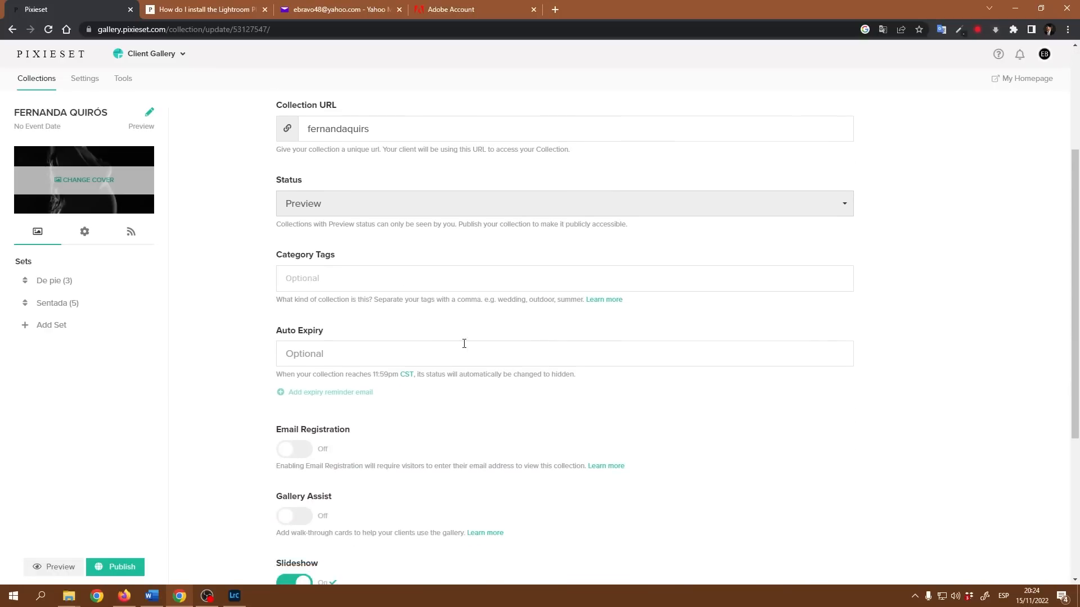
{"action": "scroll", "coordinate": [346, 413], "scroll_direction": "down", "scroll_amount": 2}
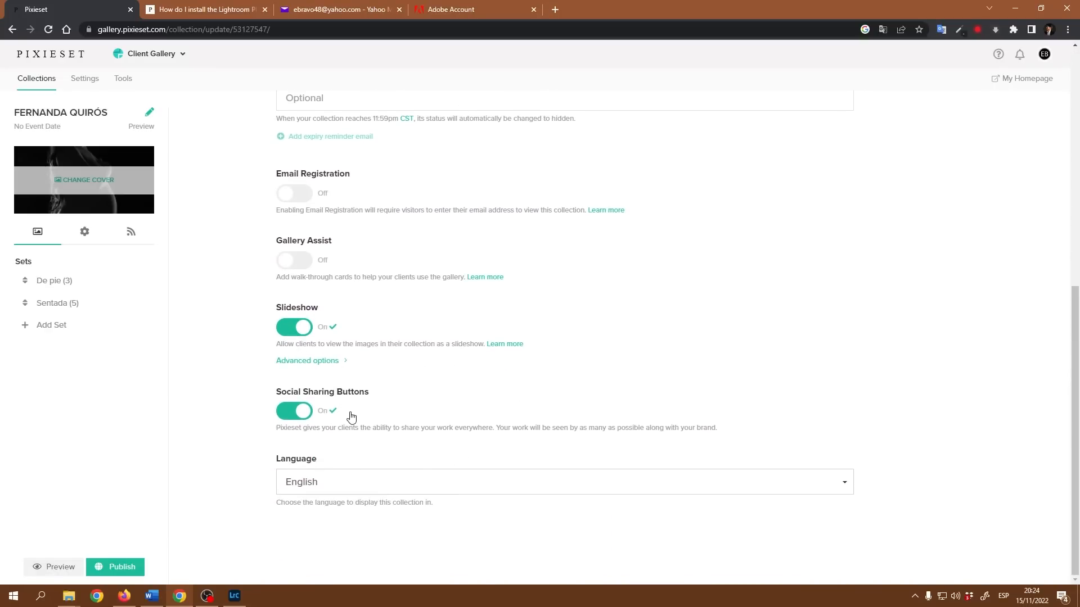
{"action": "left_click", "coordinate": [288, 415]}
{"action": "left_click", "coordinate": [376, 482]}
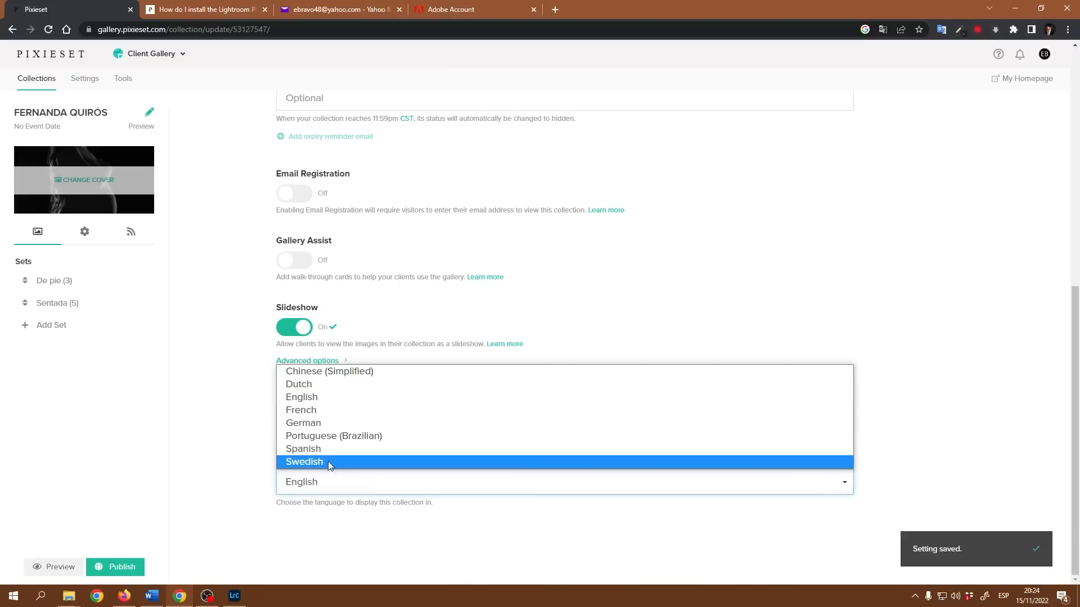
{"action": "left_click", "coordinate": [309, 449]}
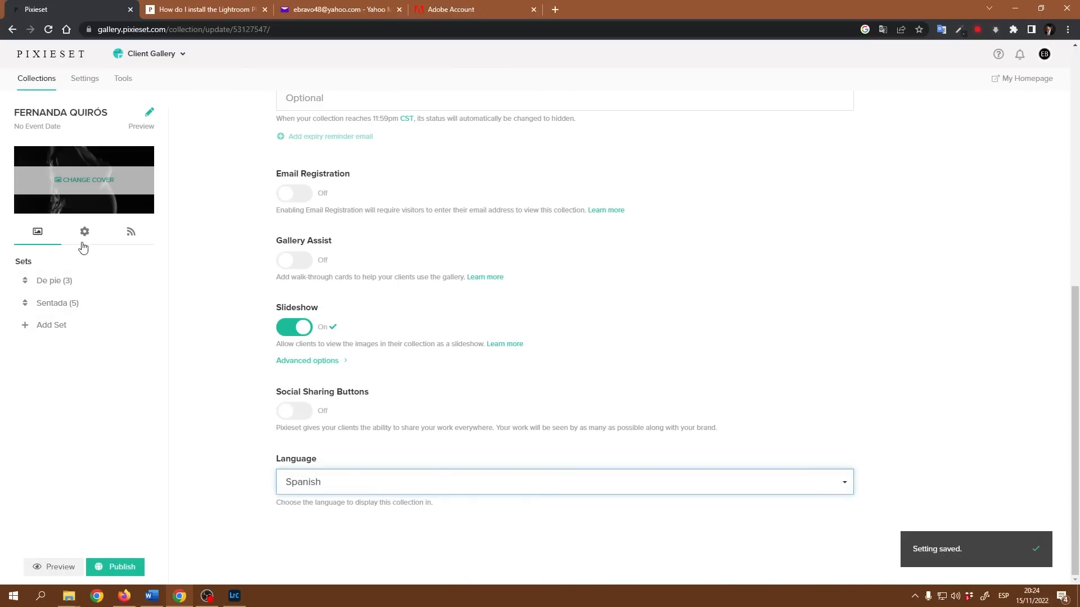
{"action": "left_click", "coordinate": [87, 237]}
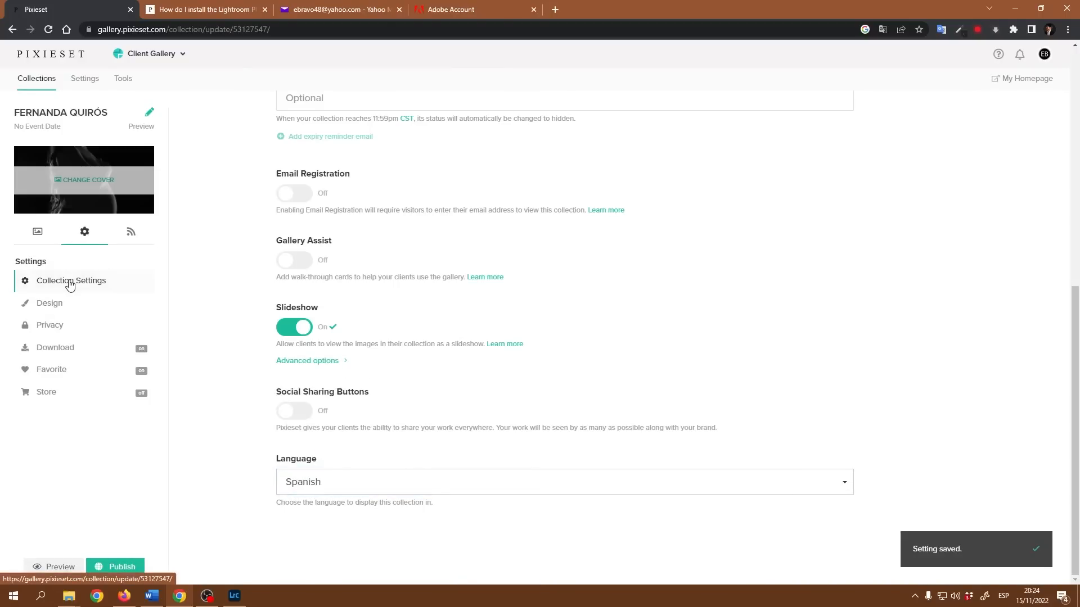
{"action": "left_click", "coordinate": [70, 282]}
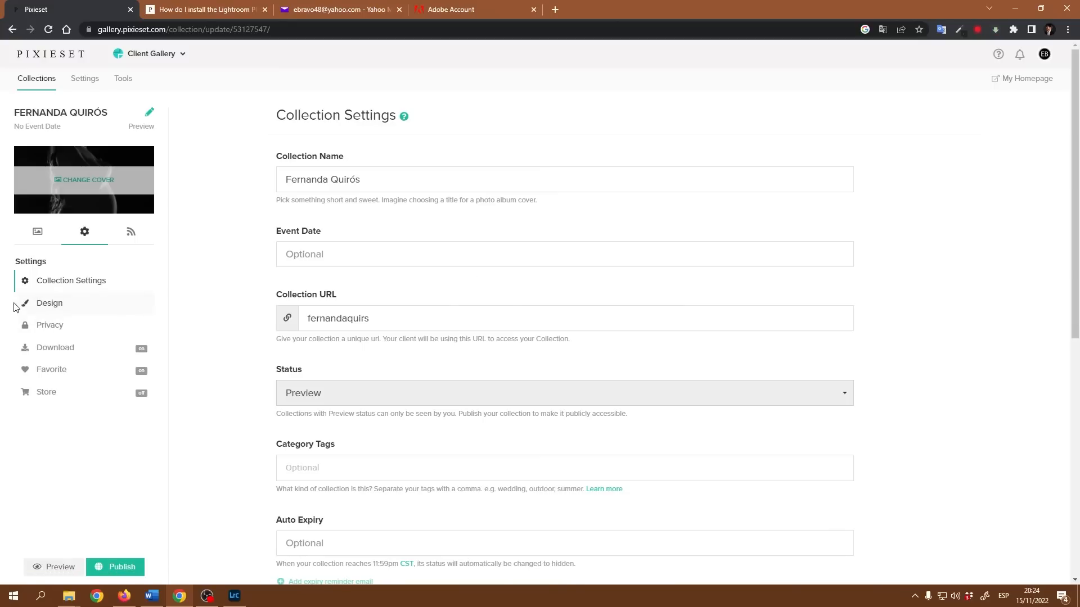
{"action": "scroll", "coordinate": [506, 295], "scroll_direction": "down", "scroll_amount": 7}
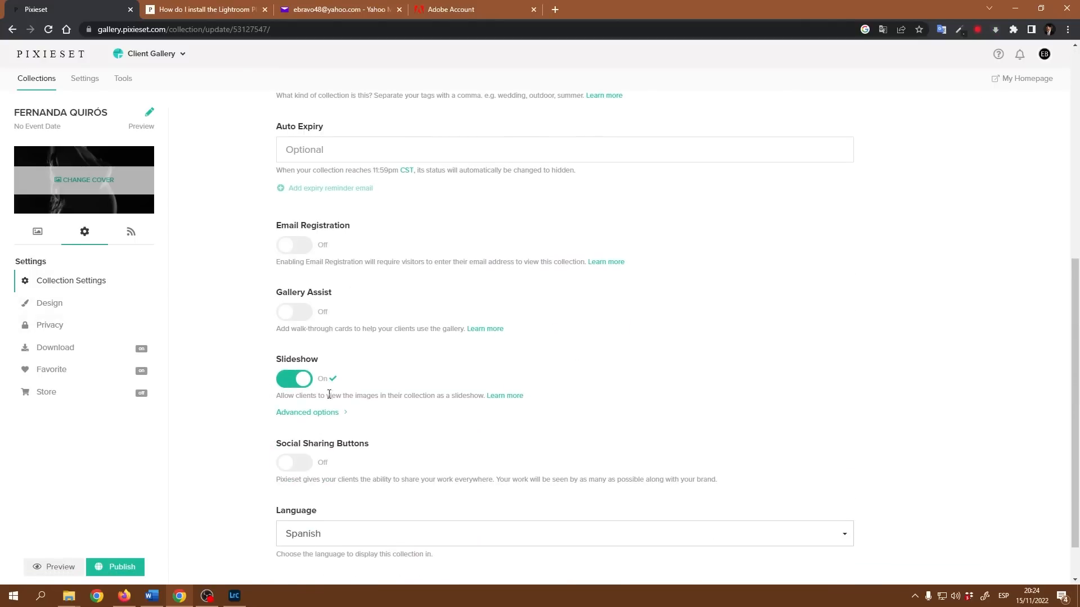
{"action": "scroll", "coordinate": [478, 343], "scroll_direction": "up", "scroll_amount": 4}
Compare the Frame and Stripe cover layouts and settle on the Left layout.
{"action": "left_click", "coordinate": [53, 305]}
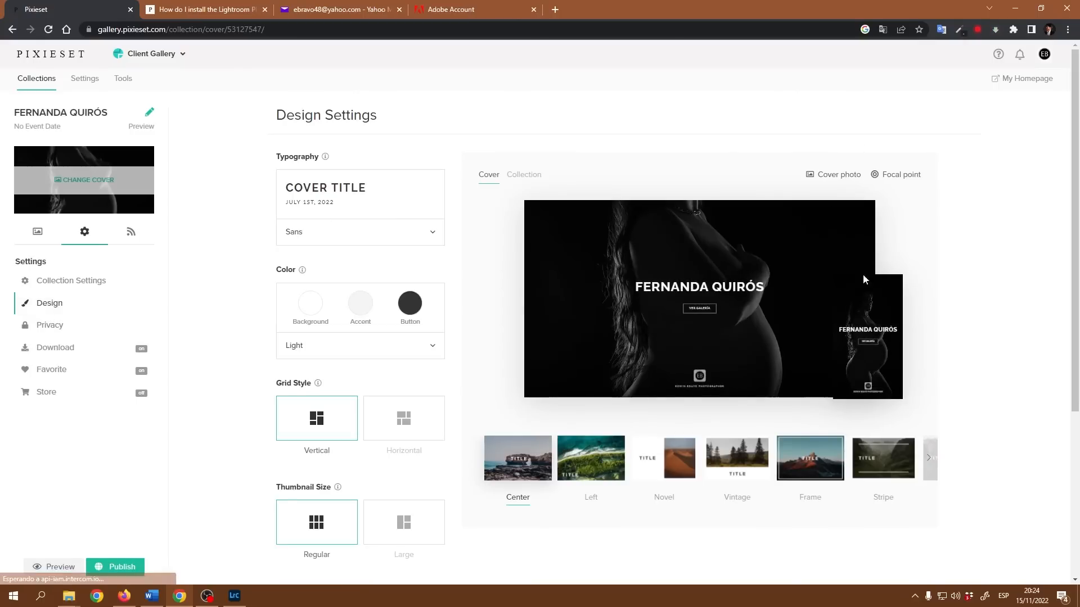
{"action": "left_click", "coordinate": [824, 468]}
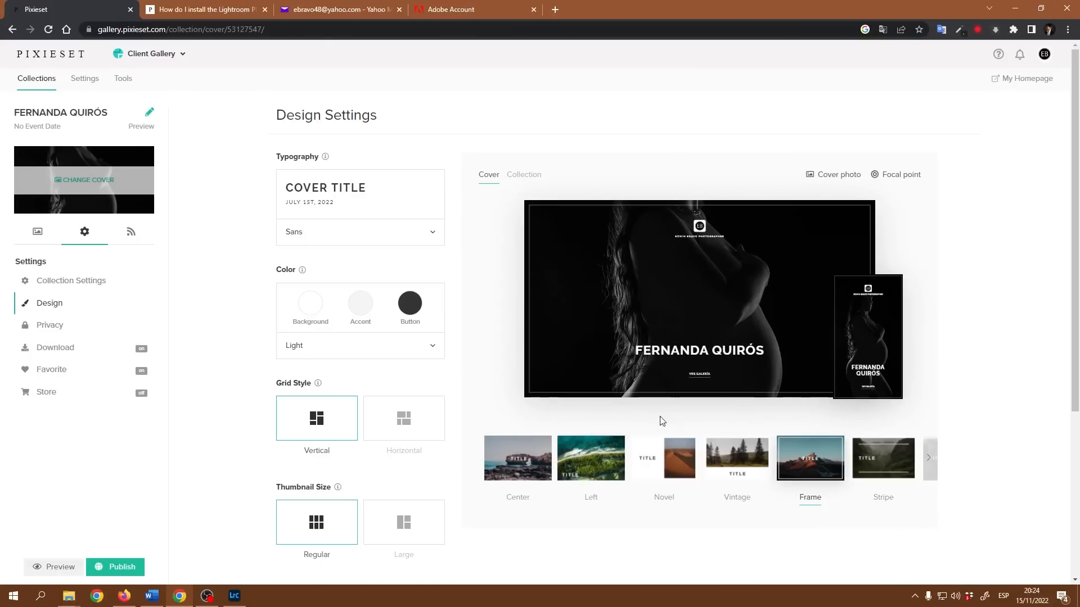
{"action": "left_click", "coordinate": [890, 468]}
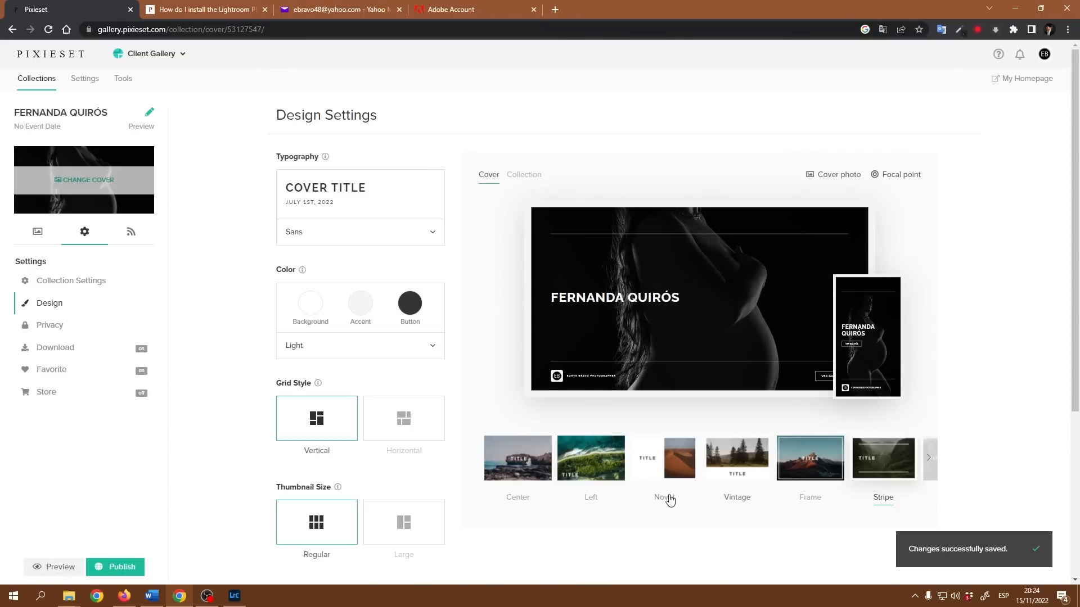
{"action": "left_click", "coordinate": [605, 467]}
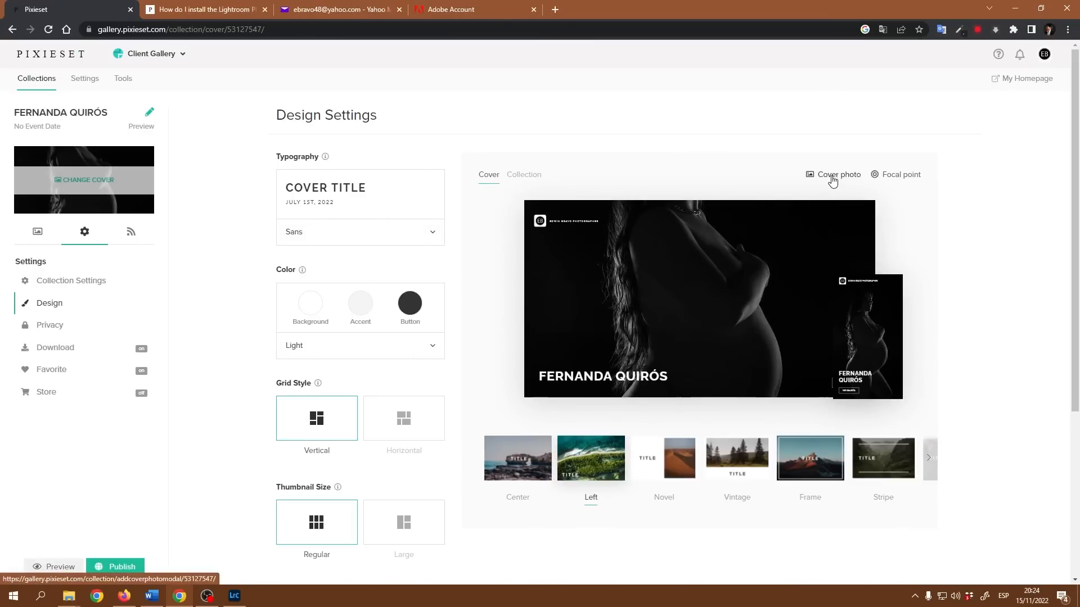
{"action": "left_click", "coordinate": [833, 178]}
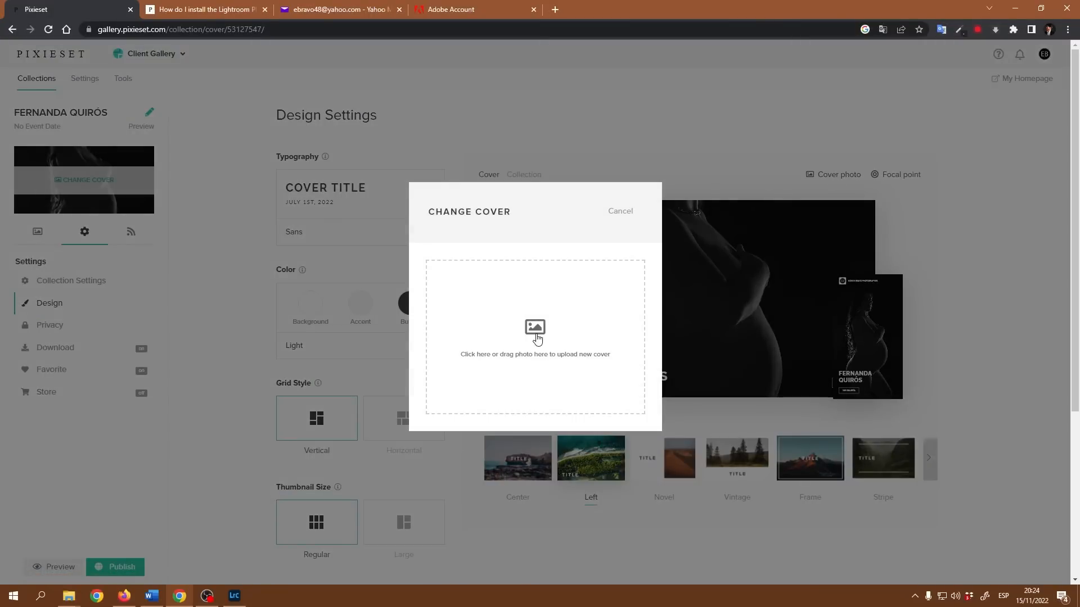
{"action": "left_click", "coordinate": [620, 210]}
{"action": "scroll", "coordinate": [374, 380], "scroll_direction": "down", "scroll_amount": 1}
{"action": "scroll", "coordinate": [371, 380], "scroll_direction": "down", "scroll_amount": 3}
{"action": "scroll", "coordinate": [315, 366], "scroll_direction": "up", "scroll_amount": 4}
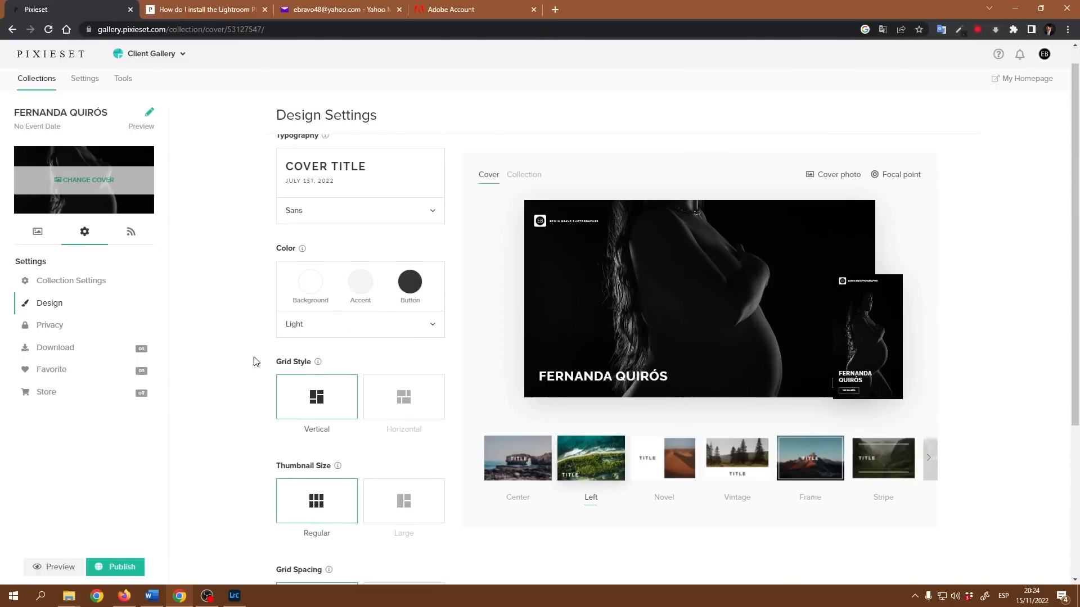
{"action": "left_click", "coordinate": [38, 235]}
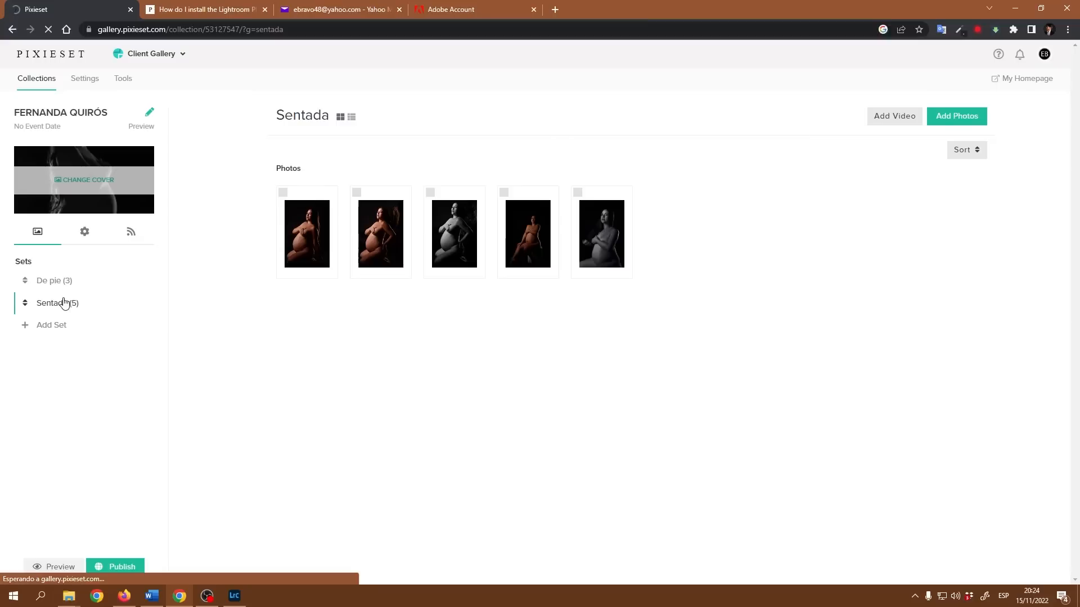
Make the fifth Sentada photo the collection cover and preview it in Design settings.
{"action": "left_click", "coordinate": [613, 235]}
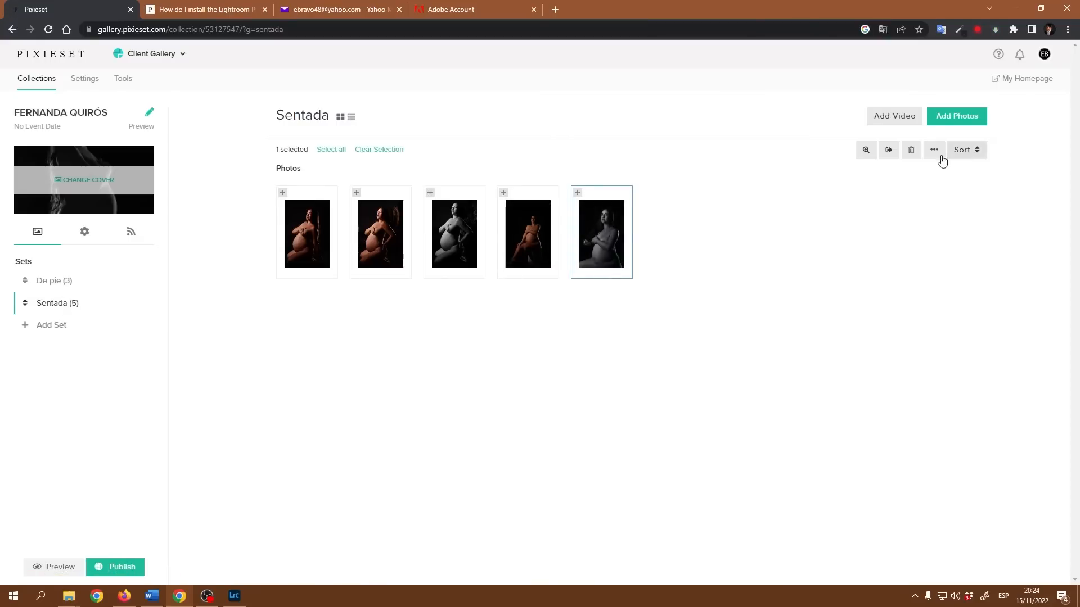
{"action": "left_click", "coordinate": [934, 149]}
{"action": "left_click", "coordinate": [871, 202]}
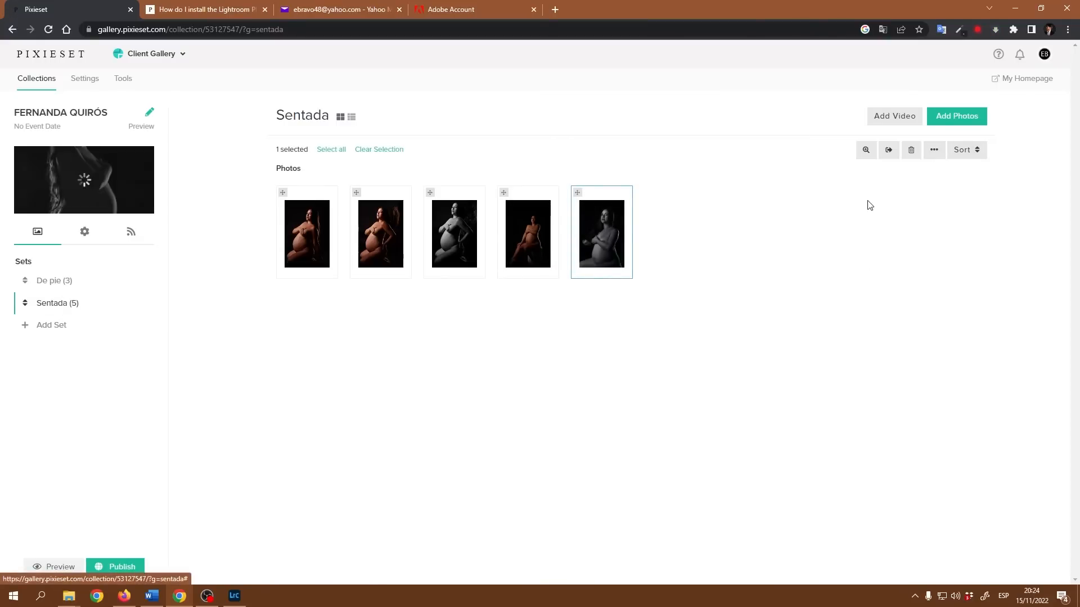
{"action": "left_click", "coordinate": [87, 234]}
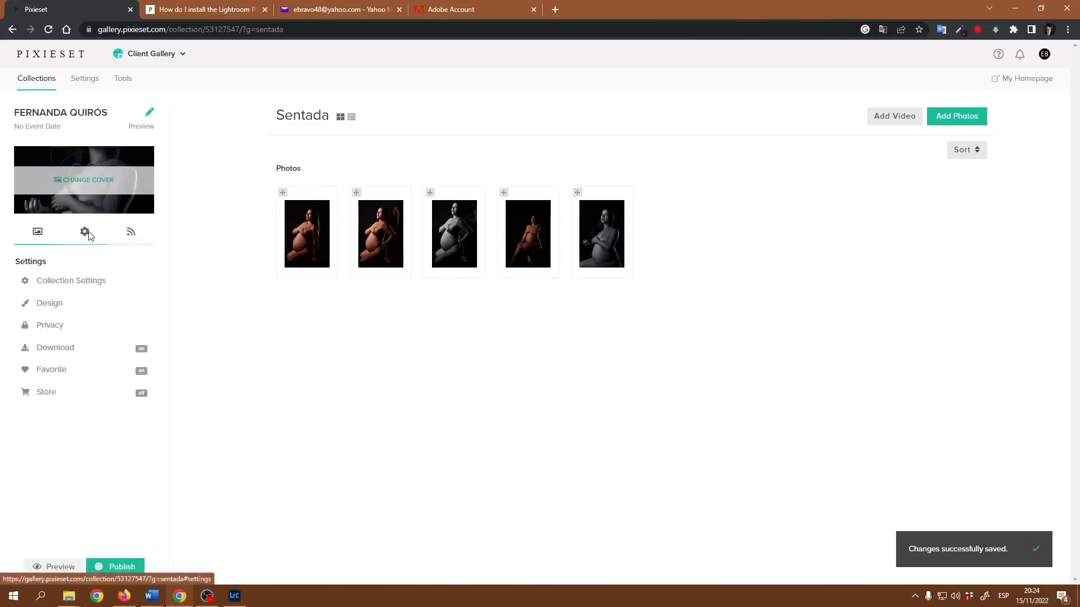
{"action": "left_click", "coordinate": [59, 308]}
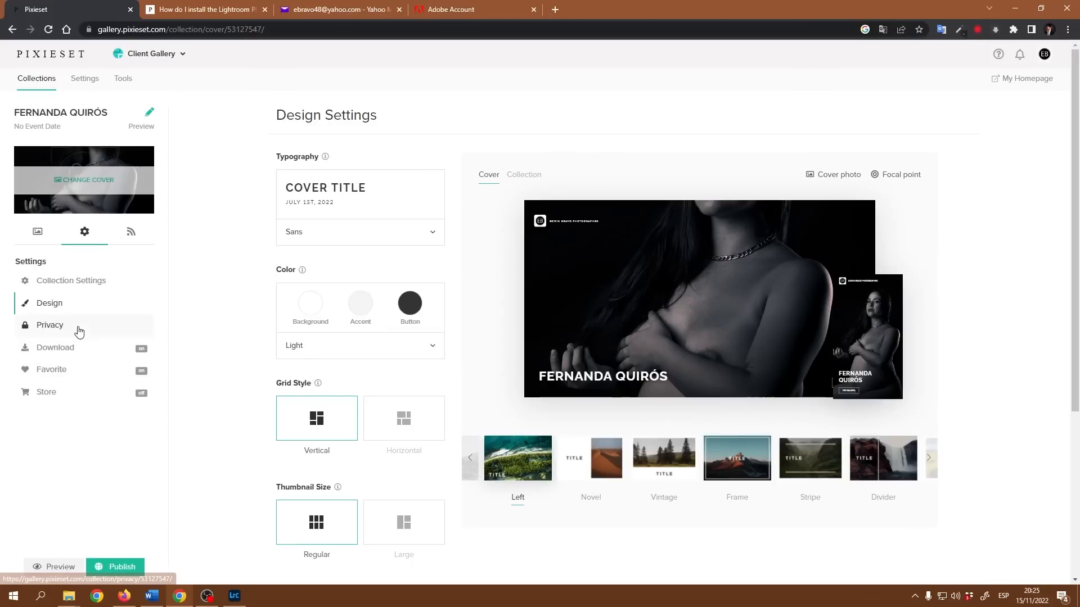
Save a collection password in Privacy and switch Show on Homepage off.
{"action": "left_click", "coordinate": [54, 327]}
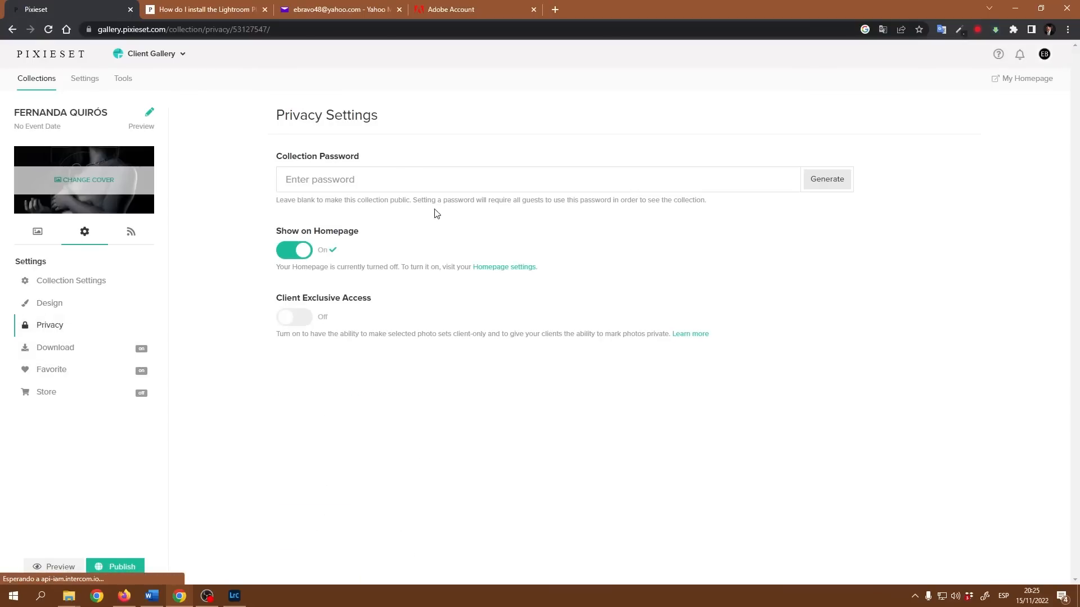
{"action": "left_click", "coordinate": [481, 179]}
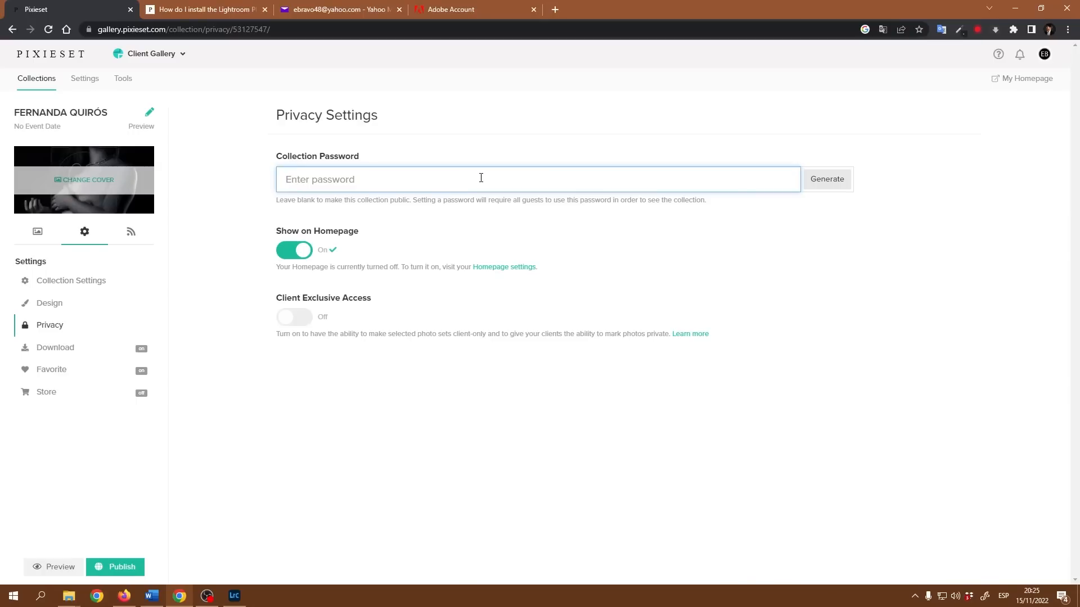
{"action": "type", "text": "***"}
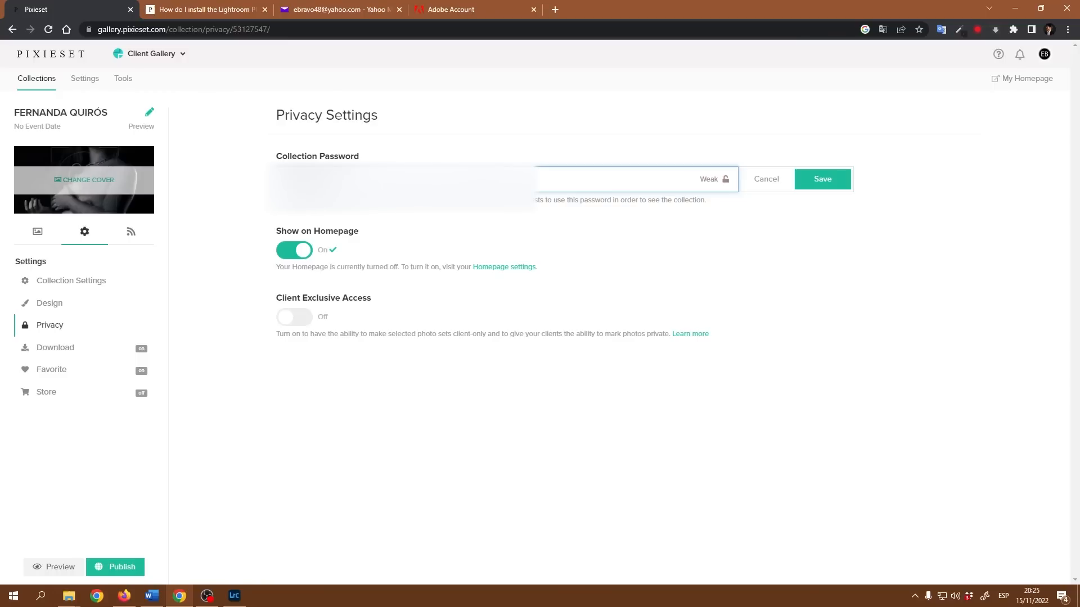
{"action": "type", "text": "**"}
{"action": "left_click", "coordinate": [291, 252]}
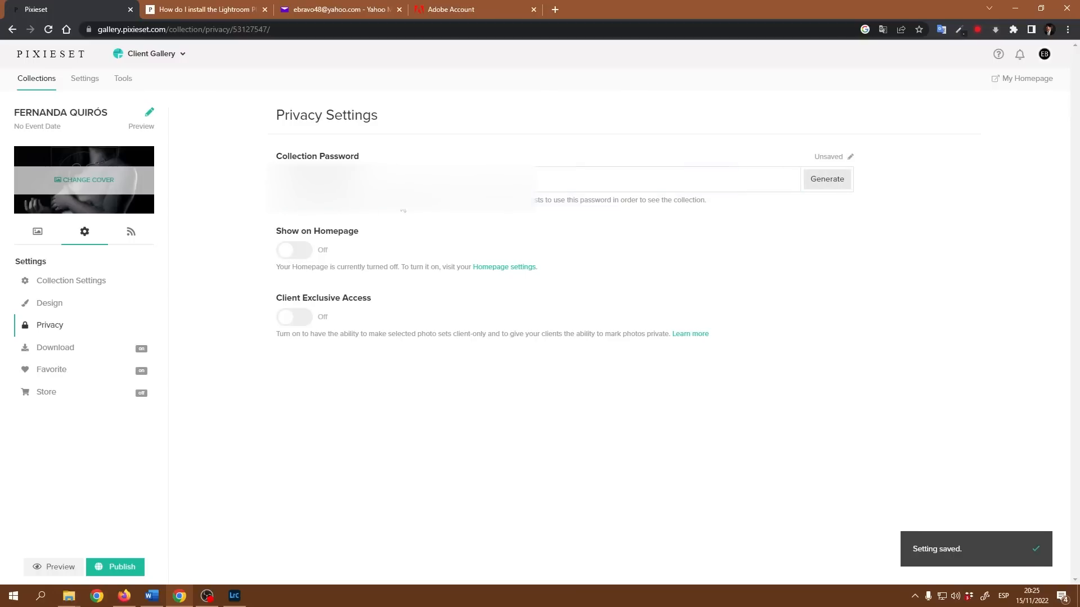
{"action": "left_click", "coordinate": [827, 180]}
{"action": "left_click", "coordinate": [54, 350]}
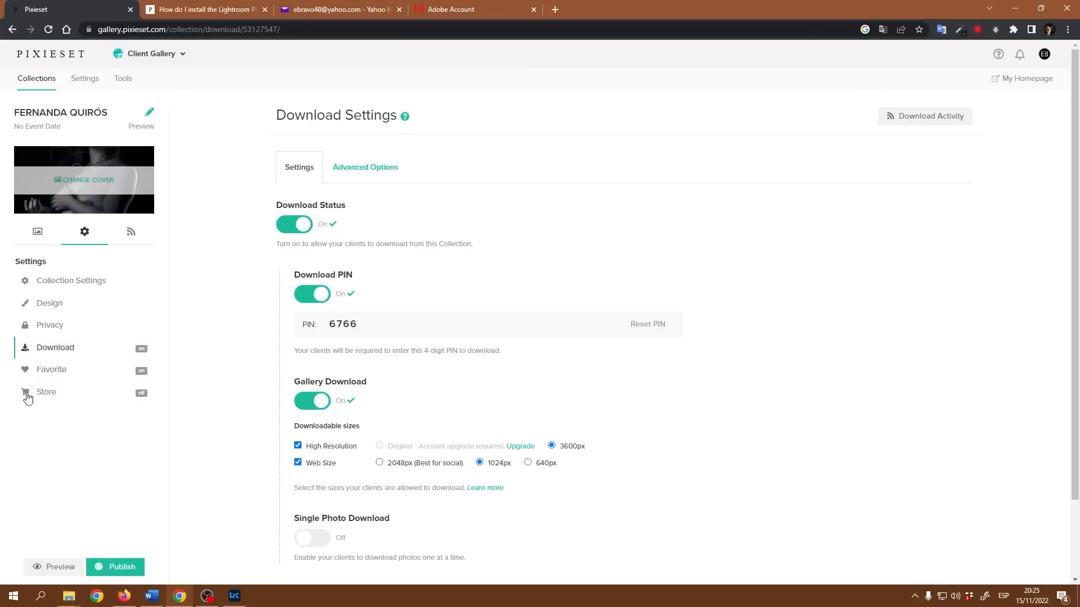
Turn off the collection's download PIN and confirm the Disable PIN prompt.
{"action": "left_click", "coordinate": [306, 297]}
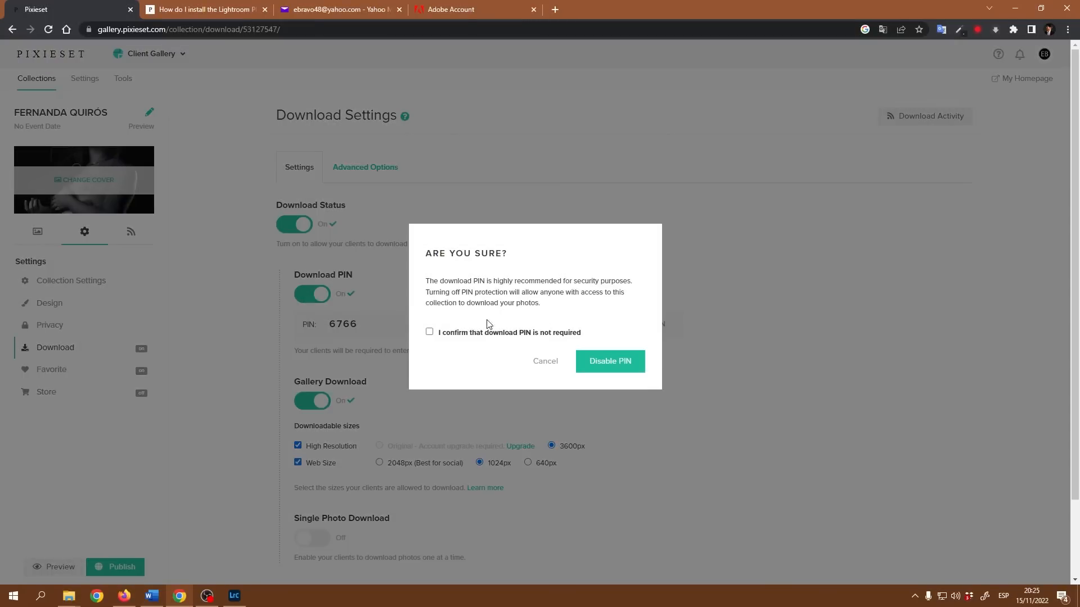
{"action": "left_click", "coordinate": [597, 362]}
{"action": "left_click", "coordinate": [541, 368]}
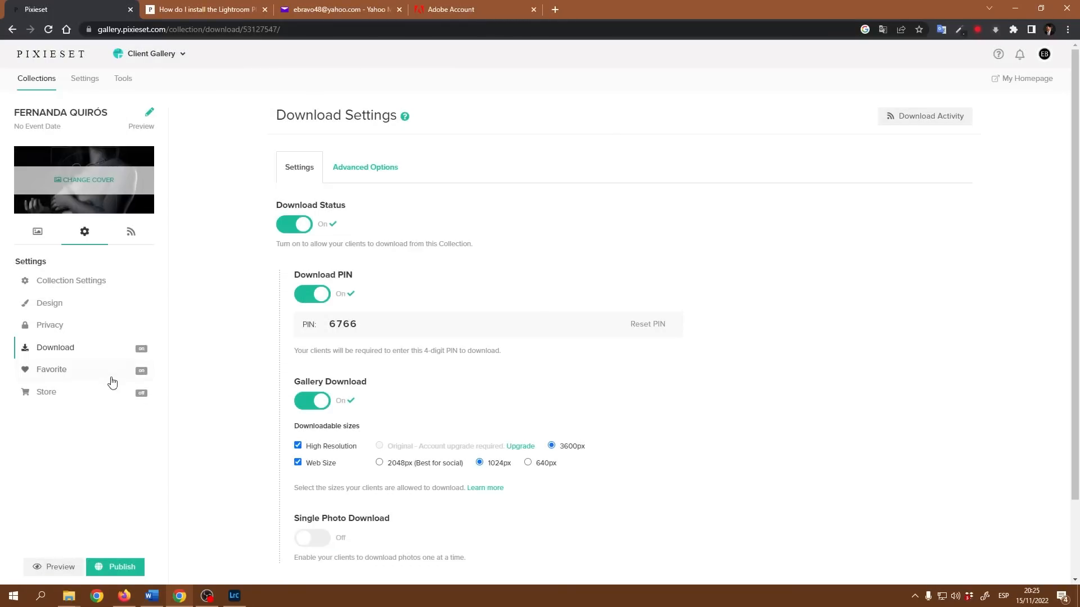
{"action": "left_click", "coordinate": [308, 403]}
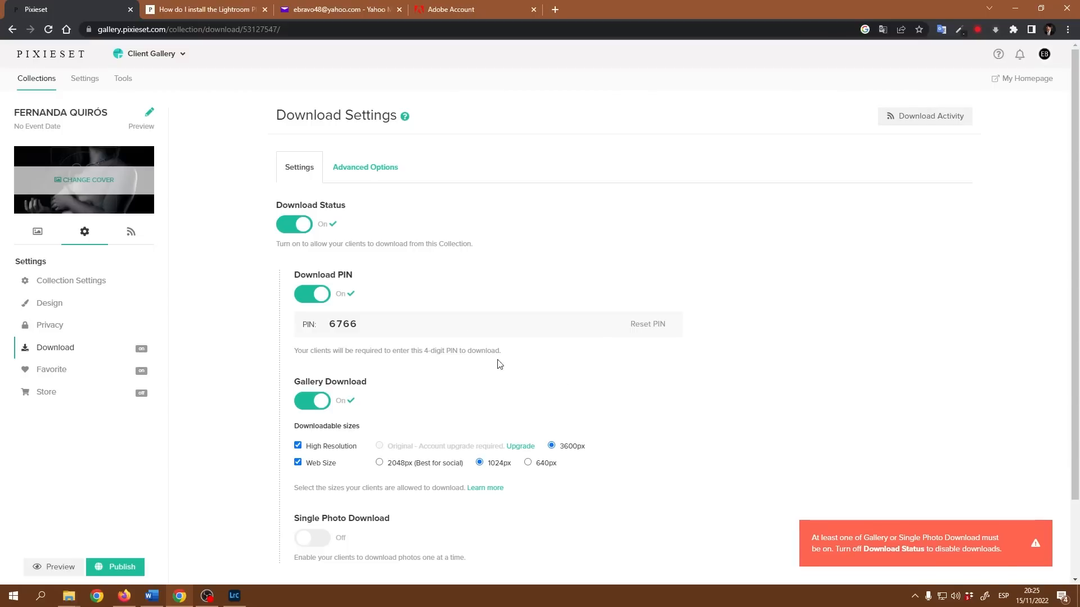
{"action": "left_click", "coordinate": [310, 306]}
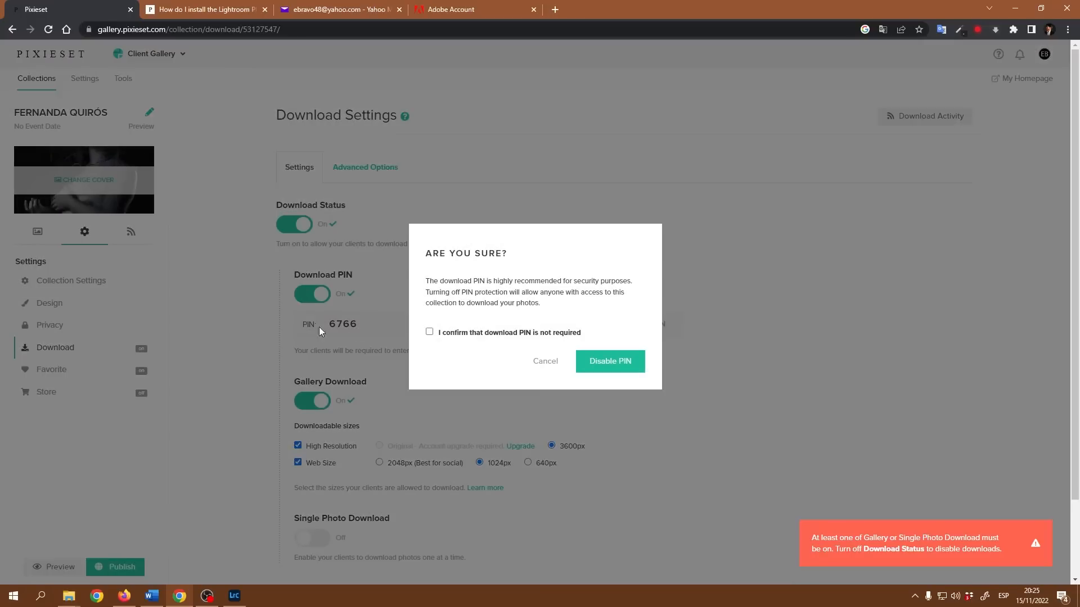
{"action": "left_click", "coordinate": [607, 362]}
Switch off client favorites for the collection, ending on the Store settings.
{"action": "scroll", "coordinate": [478, 374], "scroll_direction": "down", "scroll_amount": 1}
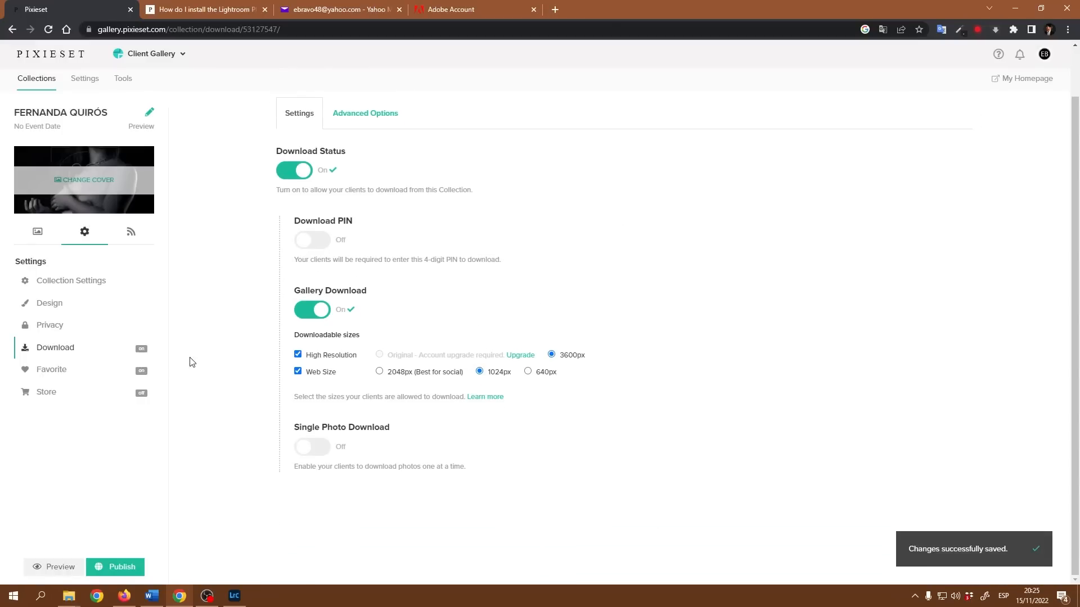
{"action": "left_click", "coordinate": [69, 374]}
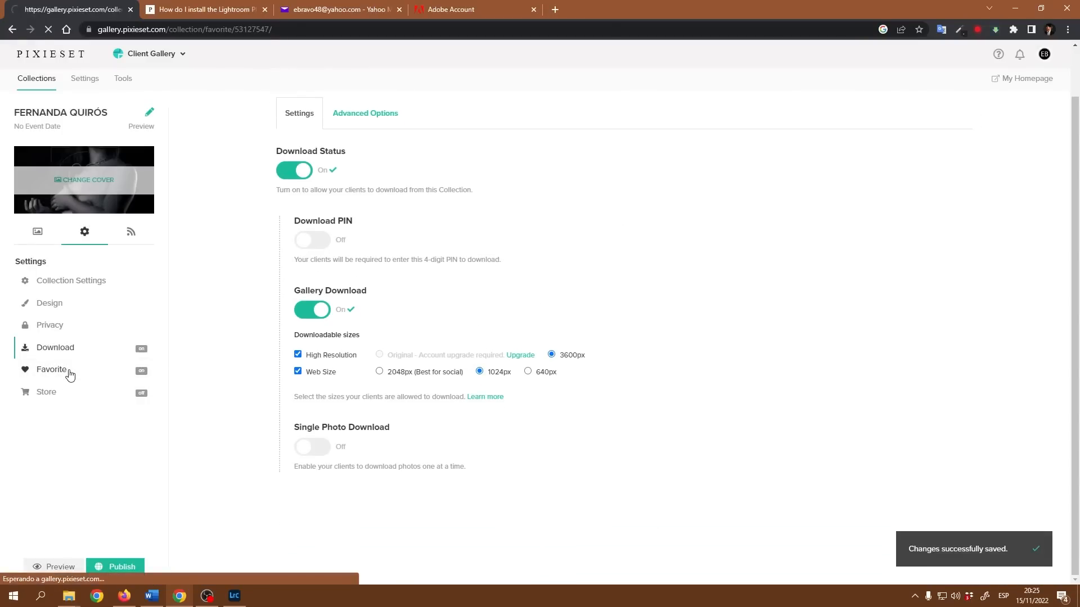
{"action": "left_click", "coordinate": [288, 177]}
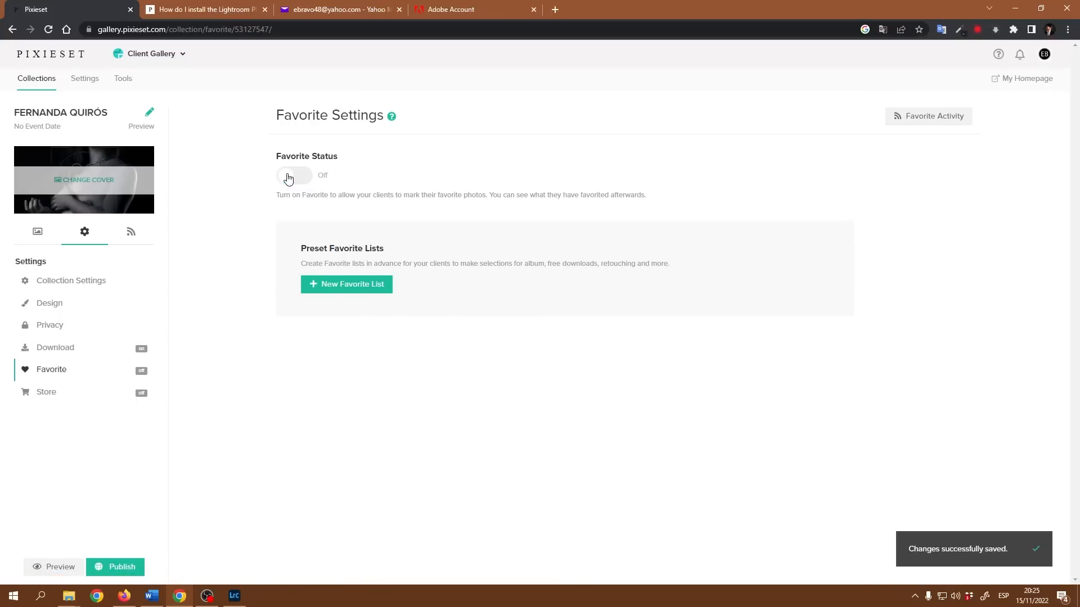
{"action": "left_click", "coordinate": [92, 396]}
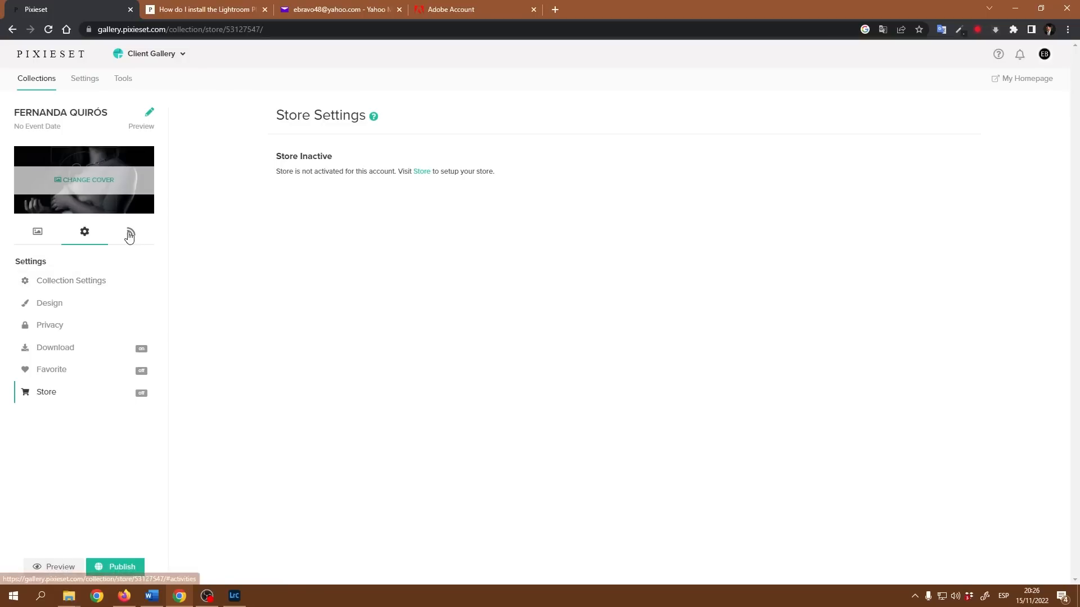
Publish the collection and copy its direct share link for use in Firefox.
{"action": "left_click", "coordinate": [120, 565]}
{"action": "left_click", "coordinate": [635, 405]}
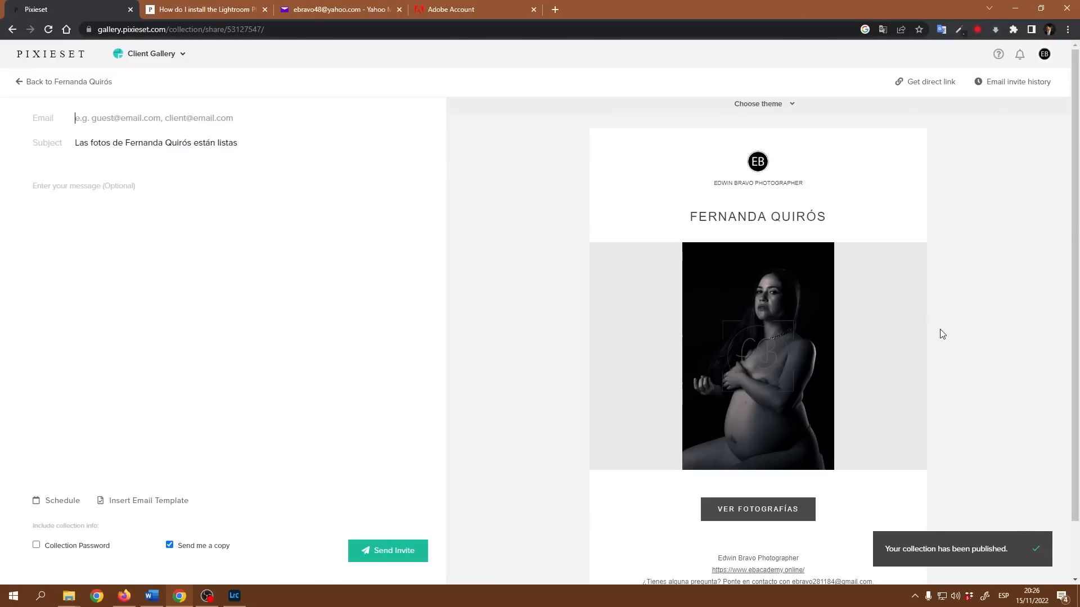
{"action": "left_click", "coordinate": [930, 82]}
{"action": "left_click", "coordinate": [686, 290]}
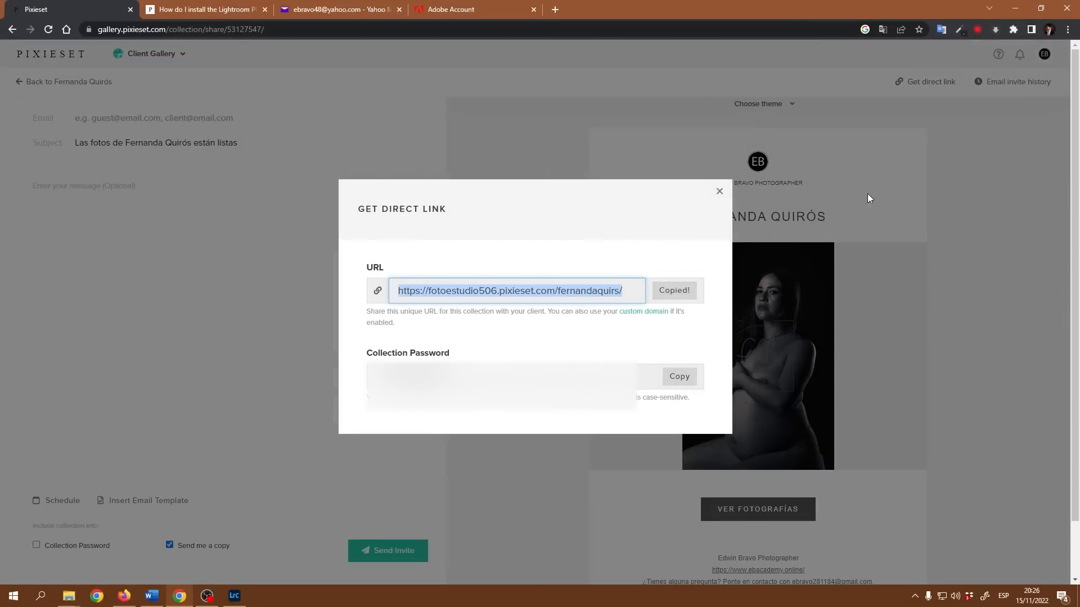
{"action": "left_click", "coordinate": [123, 597]}
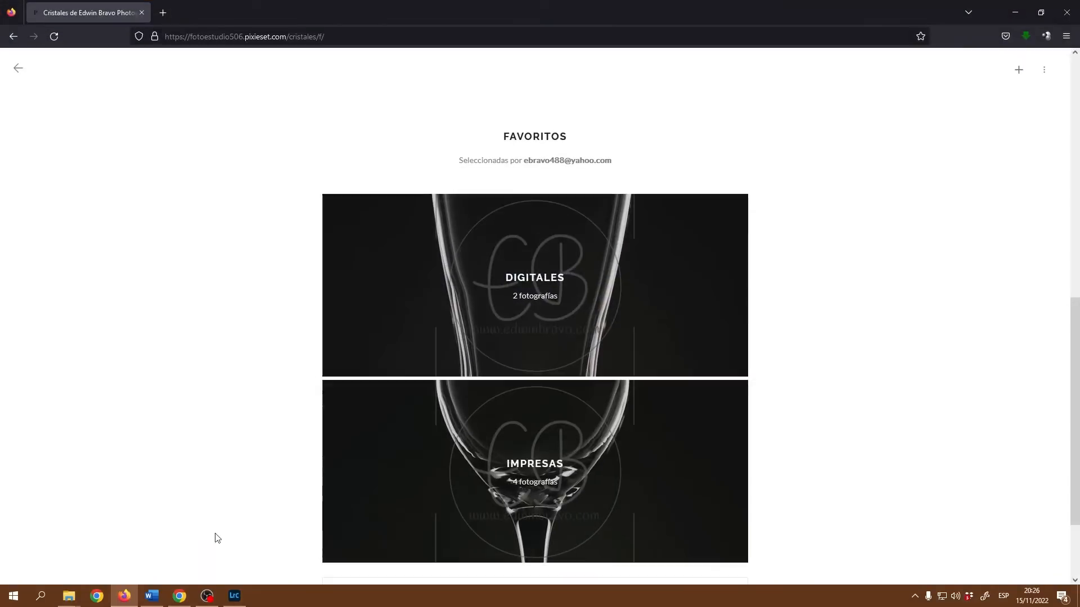
Load the copied collection link in a new Firefox tab and unlock it with the guest password.
{"action": "left_click", "coordinate": [163, 14]}
{"action": "left_click", "coordinate": [210, 36]}
{"action": "key", "text": "ctrl+v"}
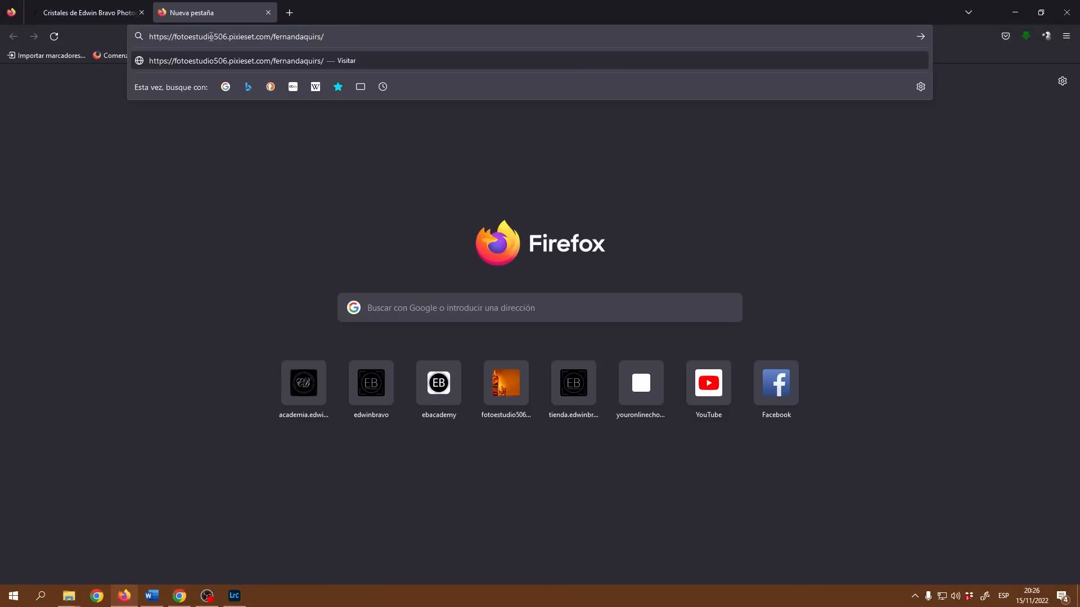
{"action": "key", "text": "Return"}
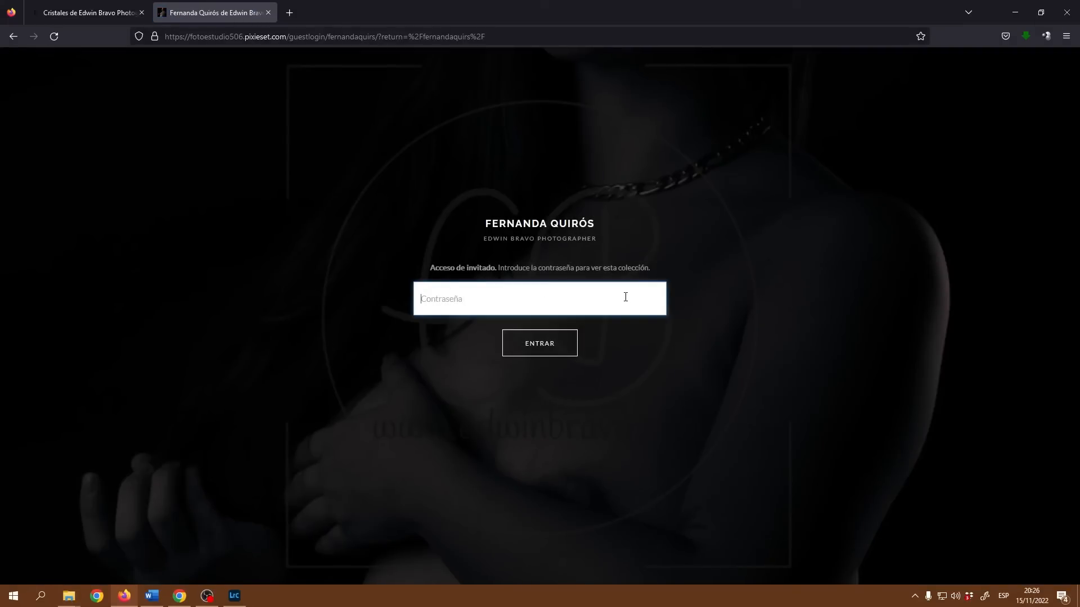
{"action": "type", "text": "•"}
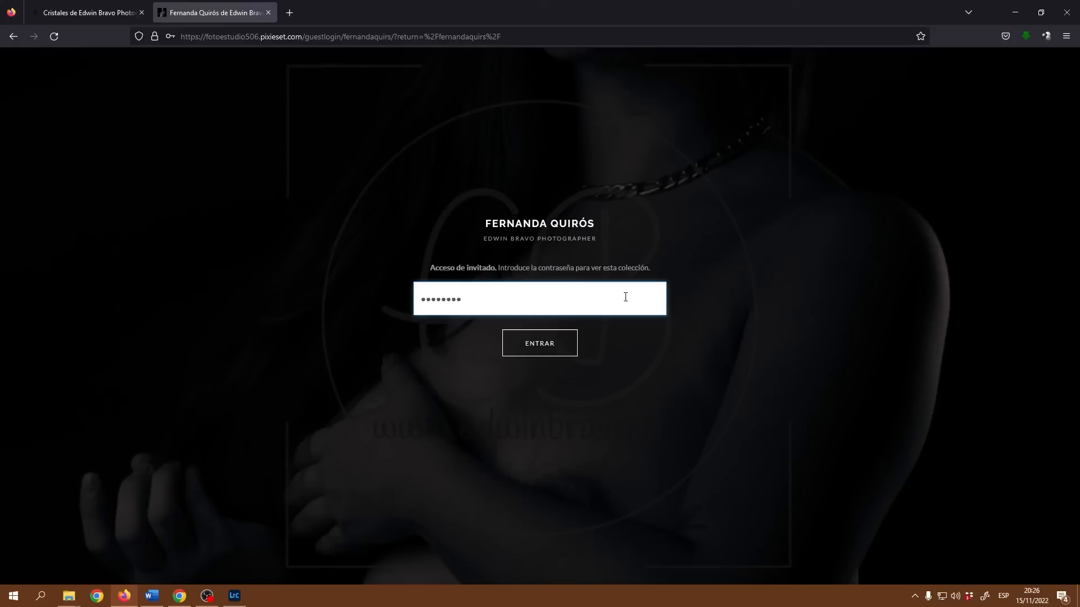
{"action": "left_click", "coordinate": [535, 343]}
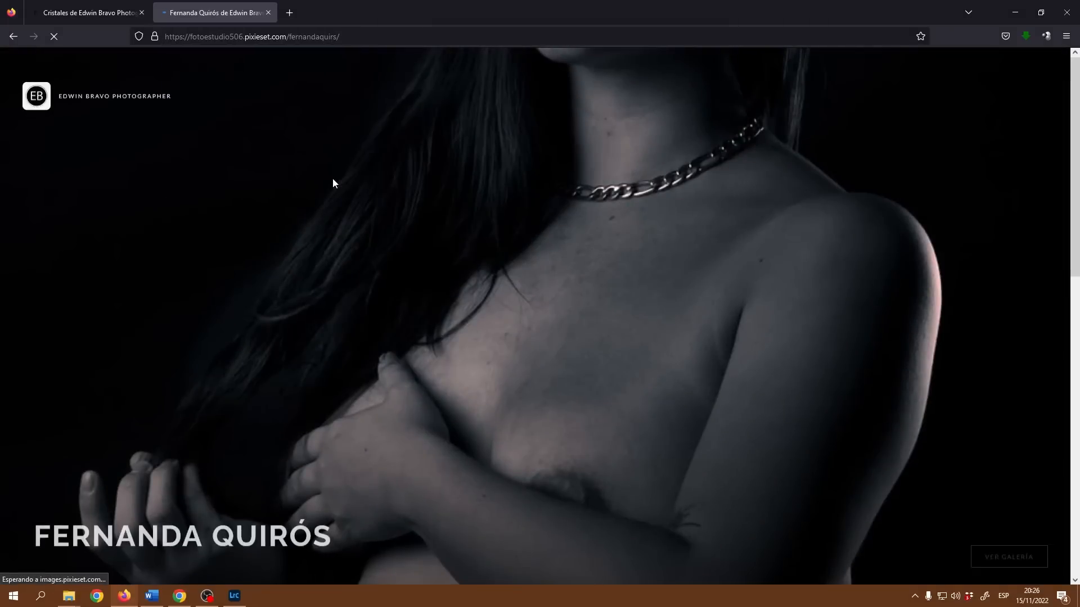
View a De pie photo full size and advance to _DSC3477.jpg.
{"action": "scroll", "coordinate": [759, 323], "scroll_direction": "down", "scroll_amount": 8}
{"action": "scroll", "coordinate": [480, 330], "scroll_direction": "up", "scroll_amount": 4}
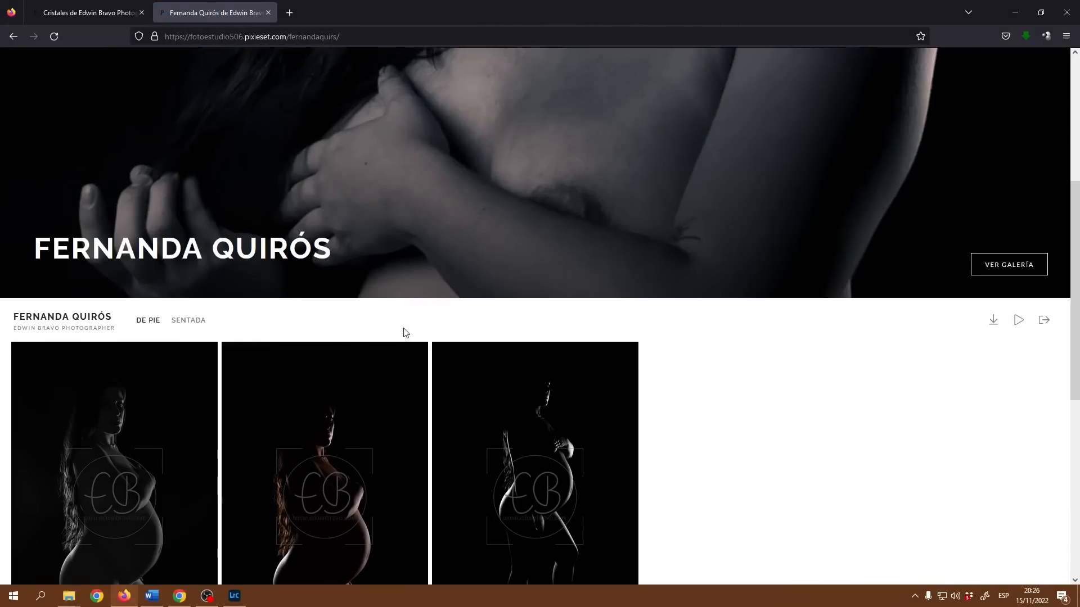
{"action": "scroll", "coordinate": [296, 361], "scroll_direction": "down", "scroll_amount": 3}
{"action": "left_click", "coordinate": [329, 315]}
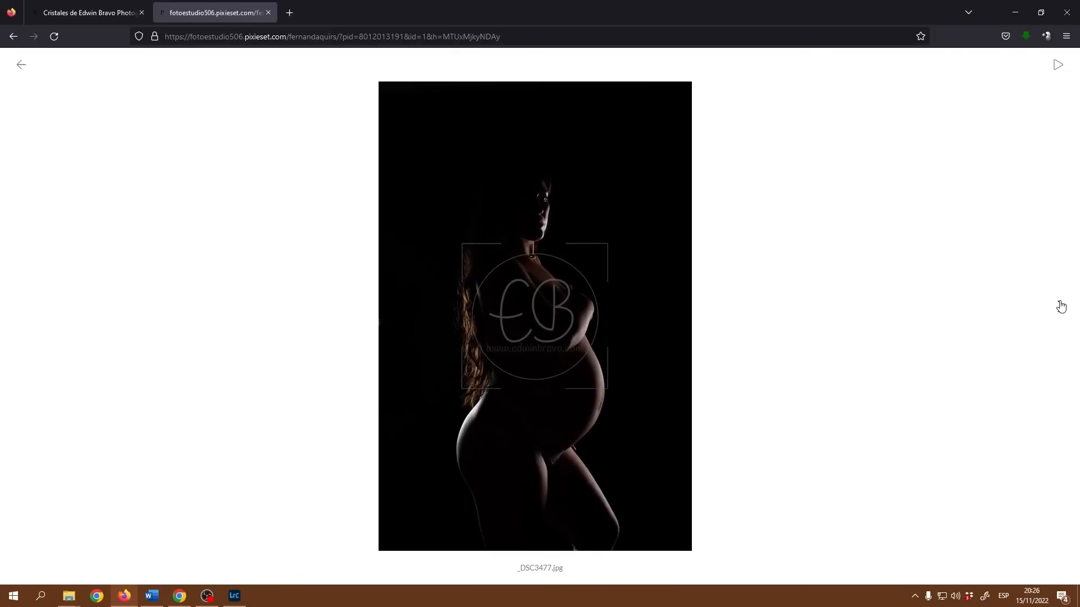
{"action": "left_click", "coordinate": [1059, 306]}
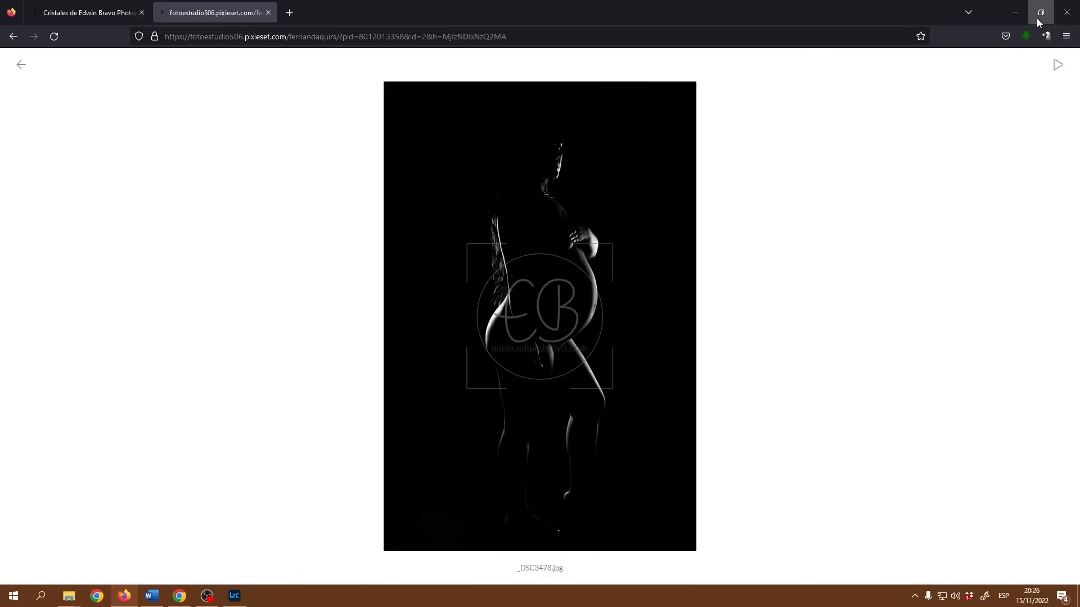